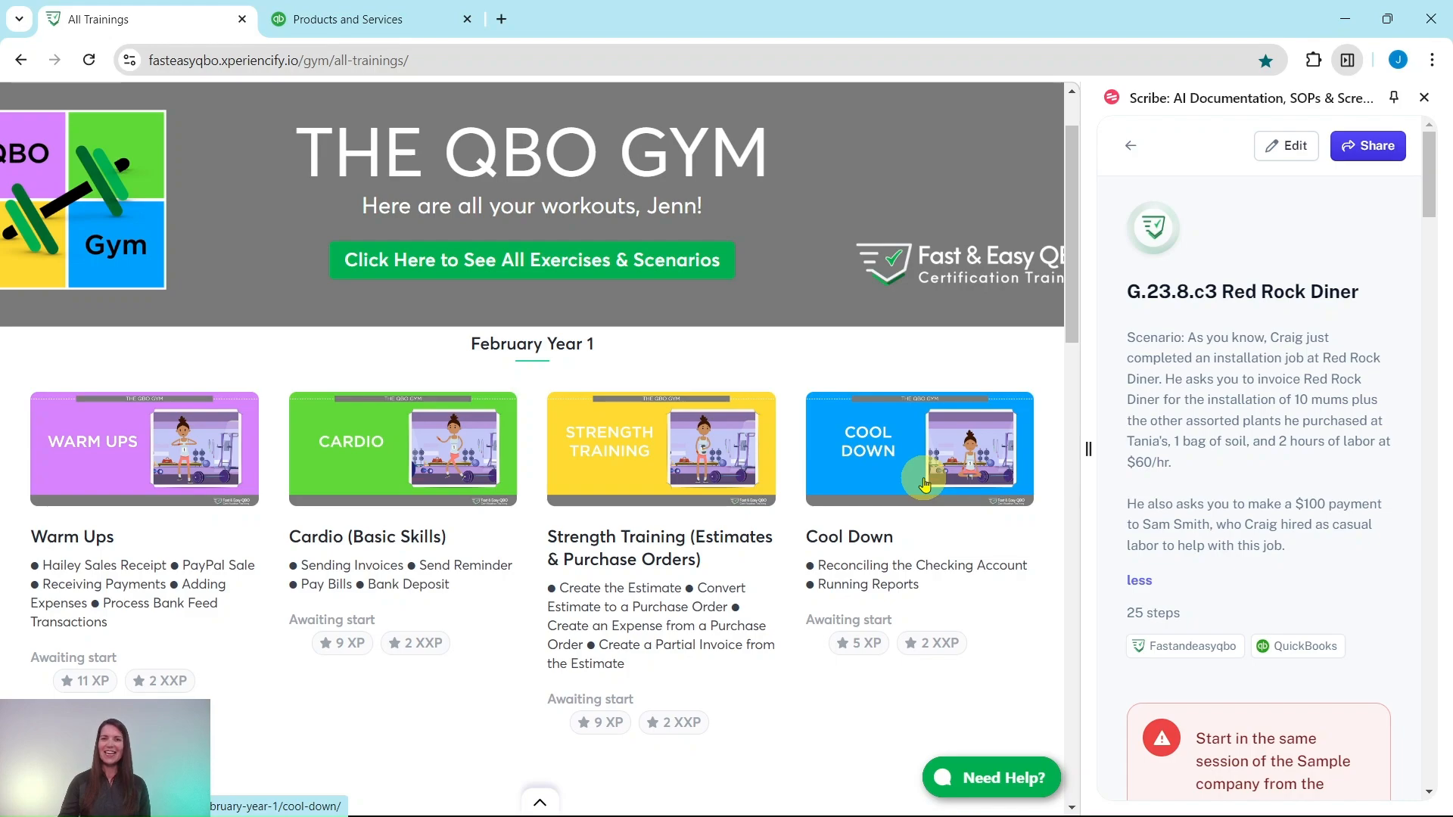
Open the August Year 1 Cardio workout from the list of trainings.
{"action": "scroll", "coordinate": [925, 485], "scroll_direction": "down", "scroll_amount": 20}
{"action": "scroll", "coordinate": [512, 332], "scroll_direction": "down", "scroll_amount": 13}
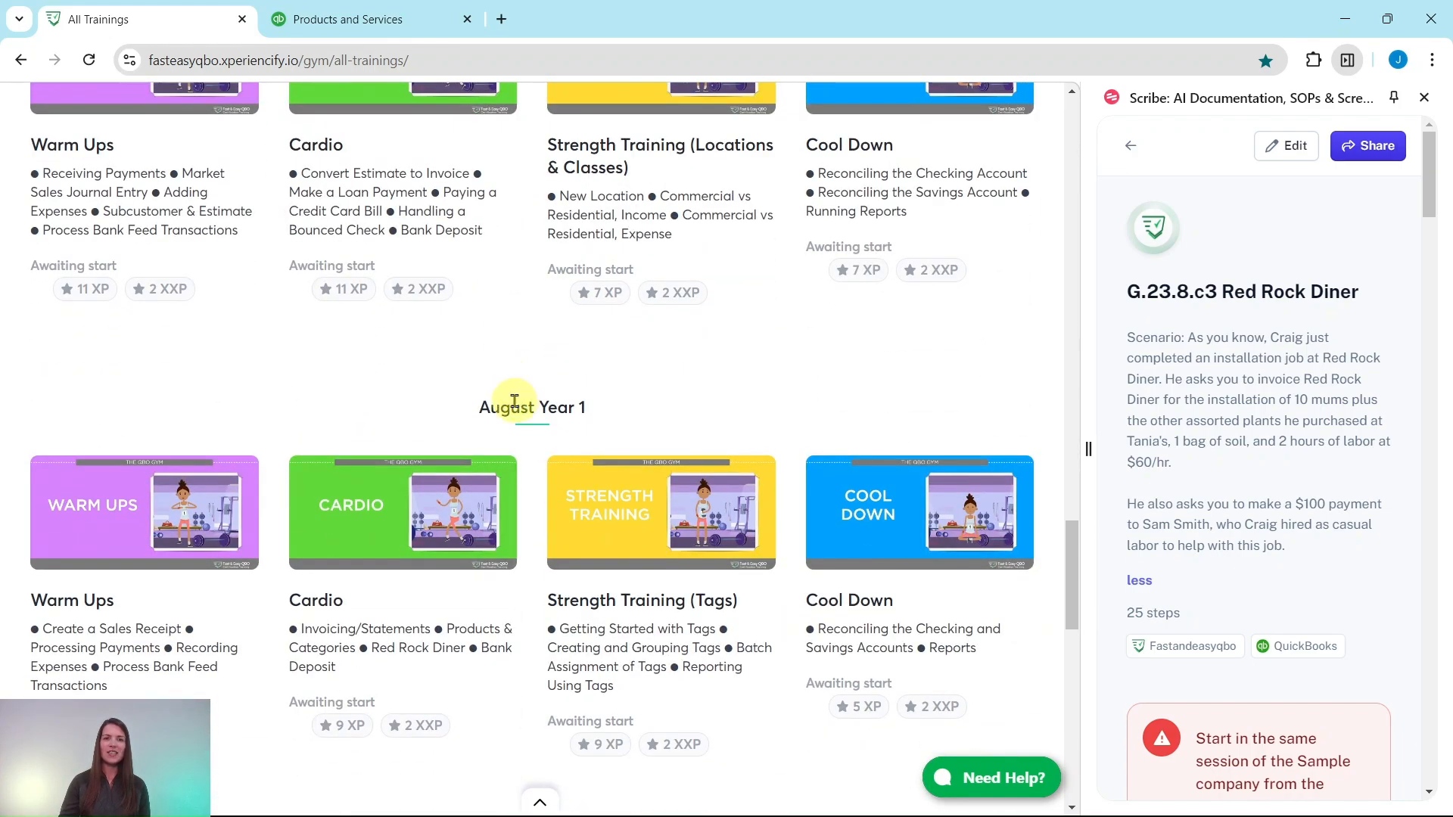
{"action": "left_click", "coordinate": [396, 450]}
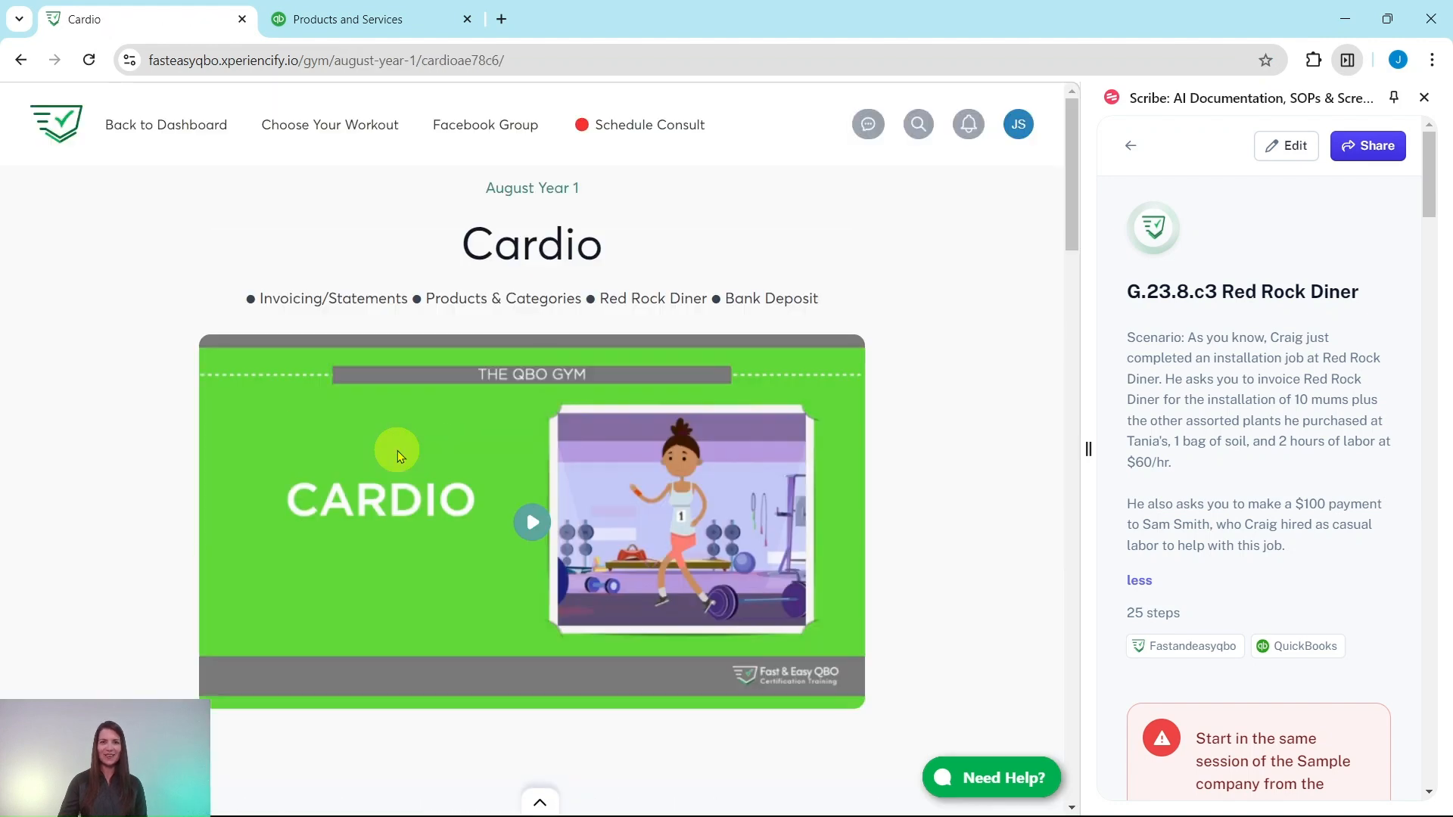
Review the Cardio lesson's quiz and hands-on practice exercises, along with the introduction to the G.23.8.c3 Red Rock Diner guide.
{"action": "scroll", "coordinate": [372, 375], "scroll_direction": "down", "scroll_amount": 1}
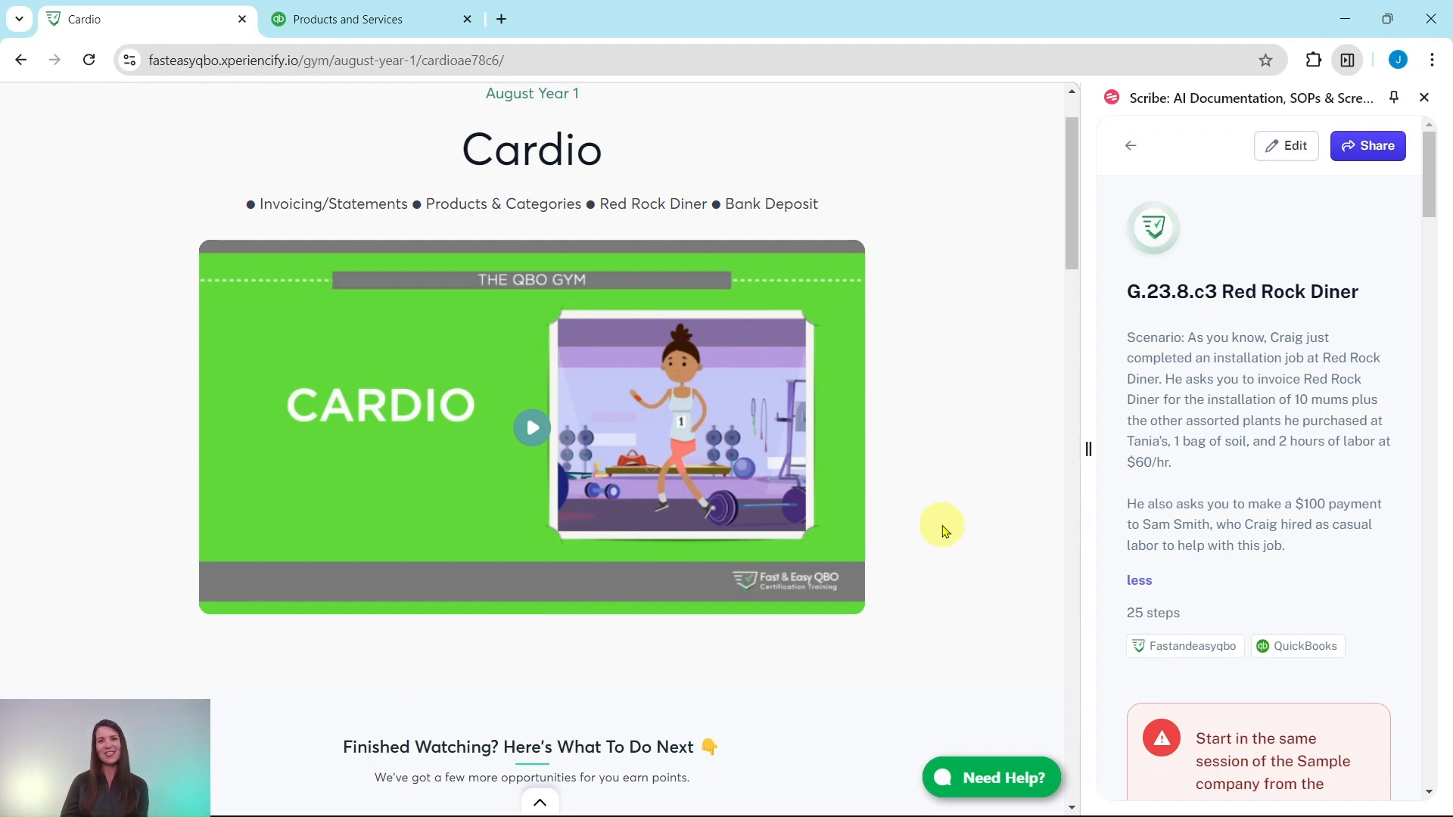
{"action": "scroll", "coordinate": [944, 530], "scroll_direction": "down", "scroll_amount": 1}
{"action": "scroll", "coordinate": [944, 530], "scroll_direction": "down", "scroll_amount": 9}
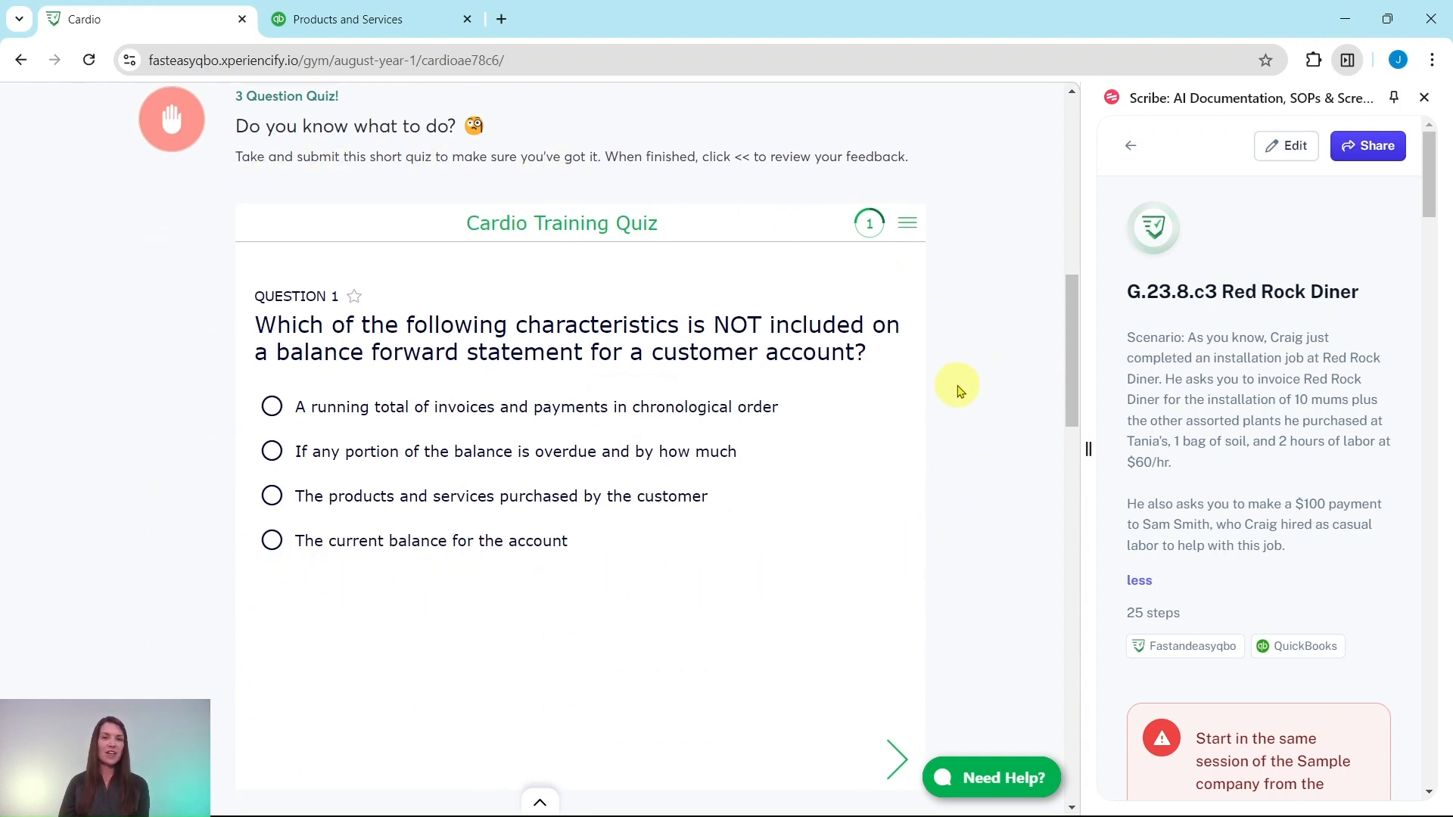
{"action": "scroll", "coordinate": [956, 409], "scroll_direction": "down", "scroll_amount": 10}
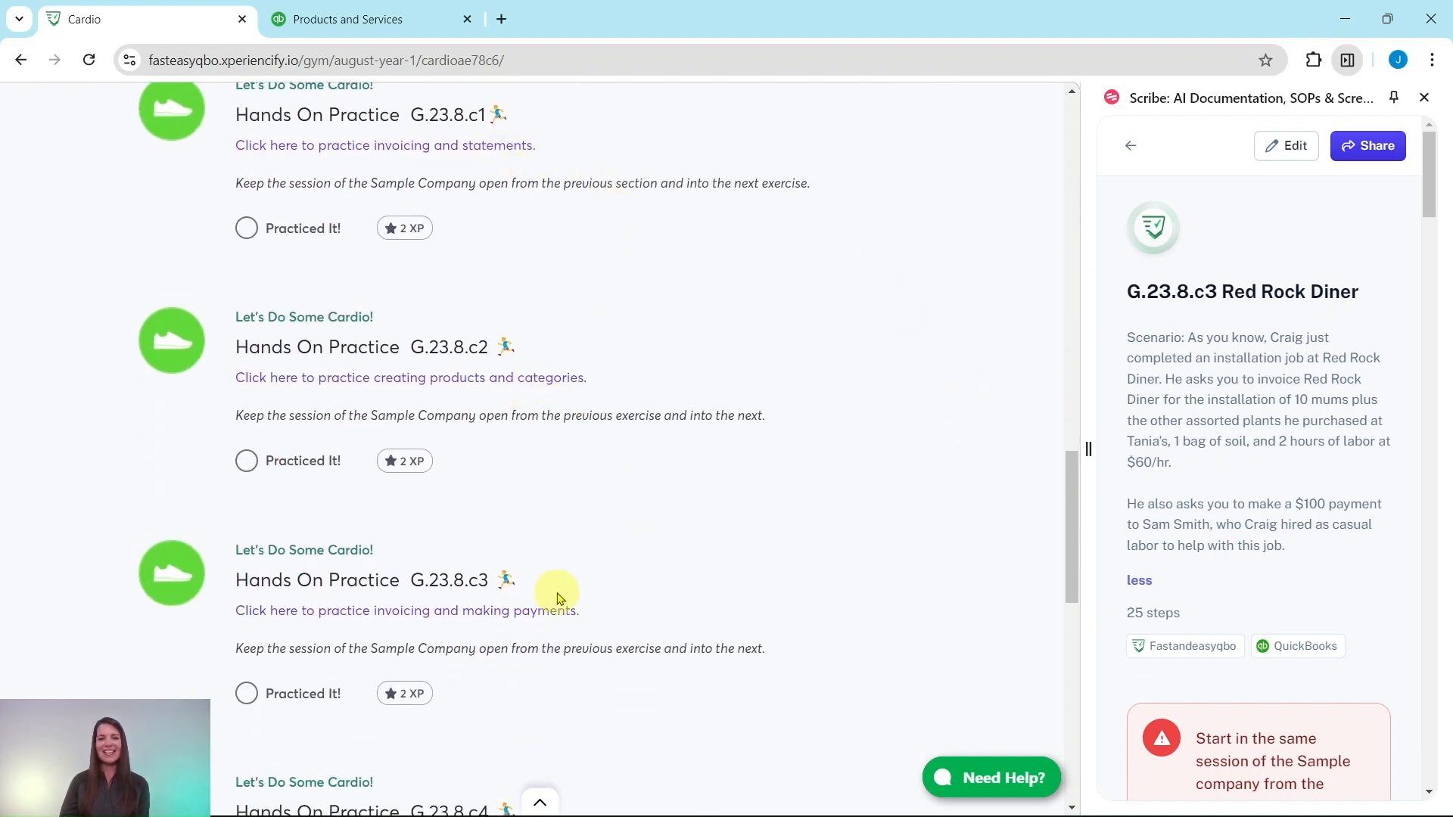
{"action": "scroll", "coordinate": [556, 583], "scroll_direction": "down", "scroll_amount": 5}
{"action": "scroll", "coordinate": [556, 545], "scroll_direction": "down", "scroll_amount": 3}
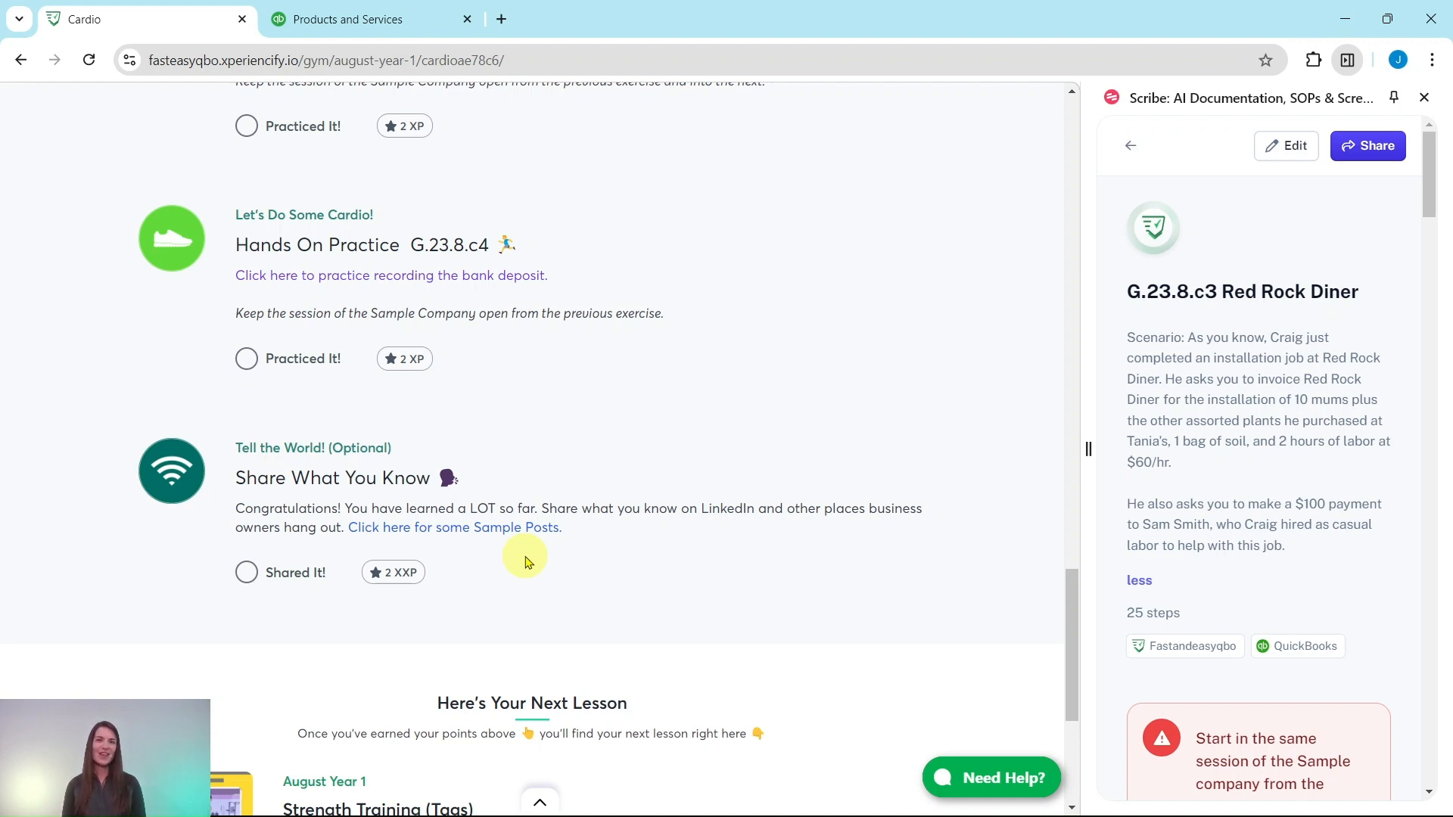
{"action": "scroll", "coordinate": [522, 560], "scroll_direction": "up", "scroll_amount": 4}
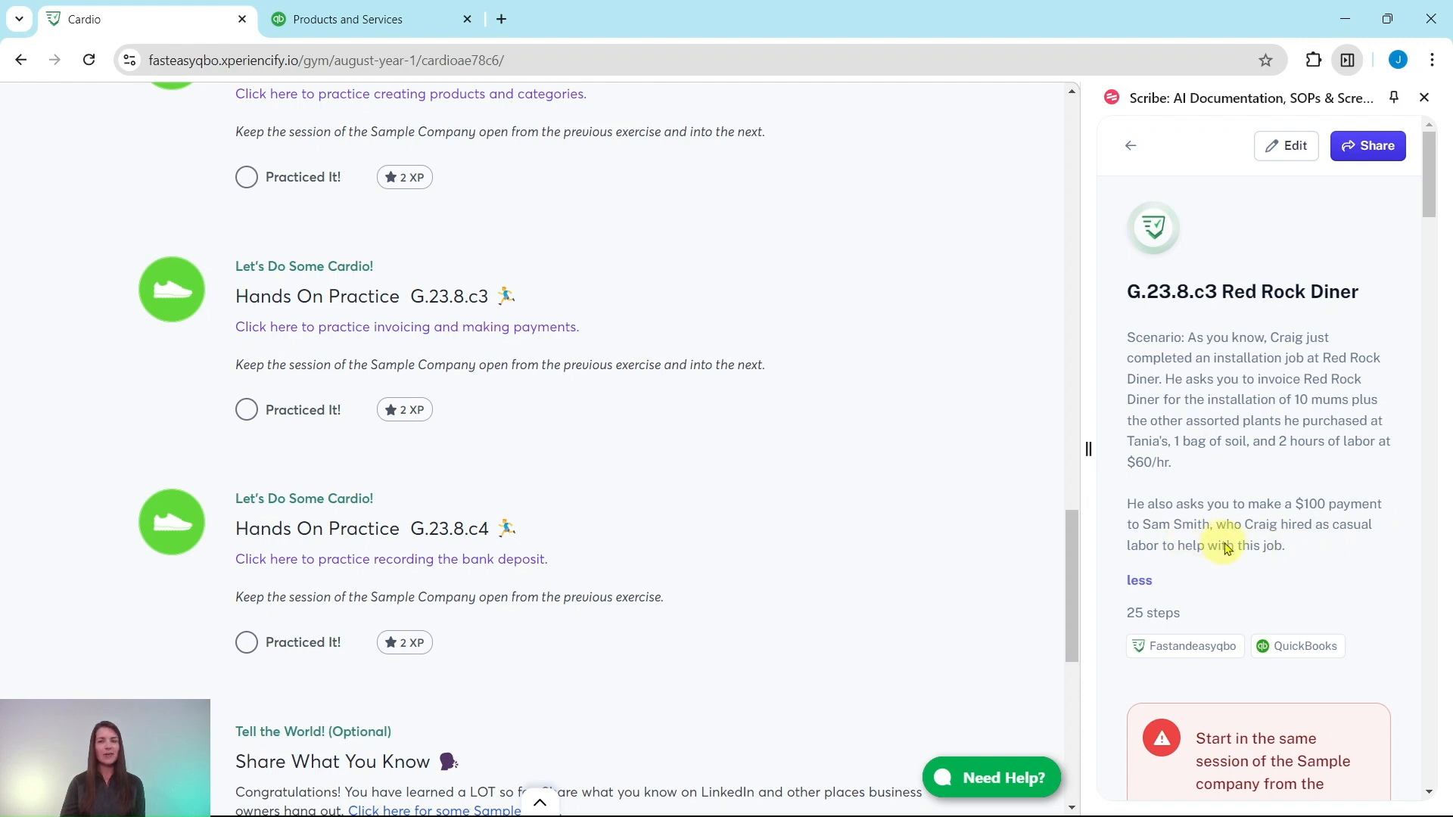
{"action": "scroll", "coordinate": [1230, 538], "scroll_direction": "down", "scroll_amount": 5}
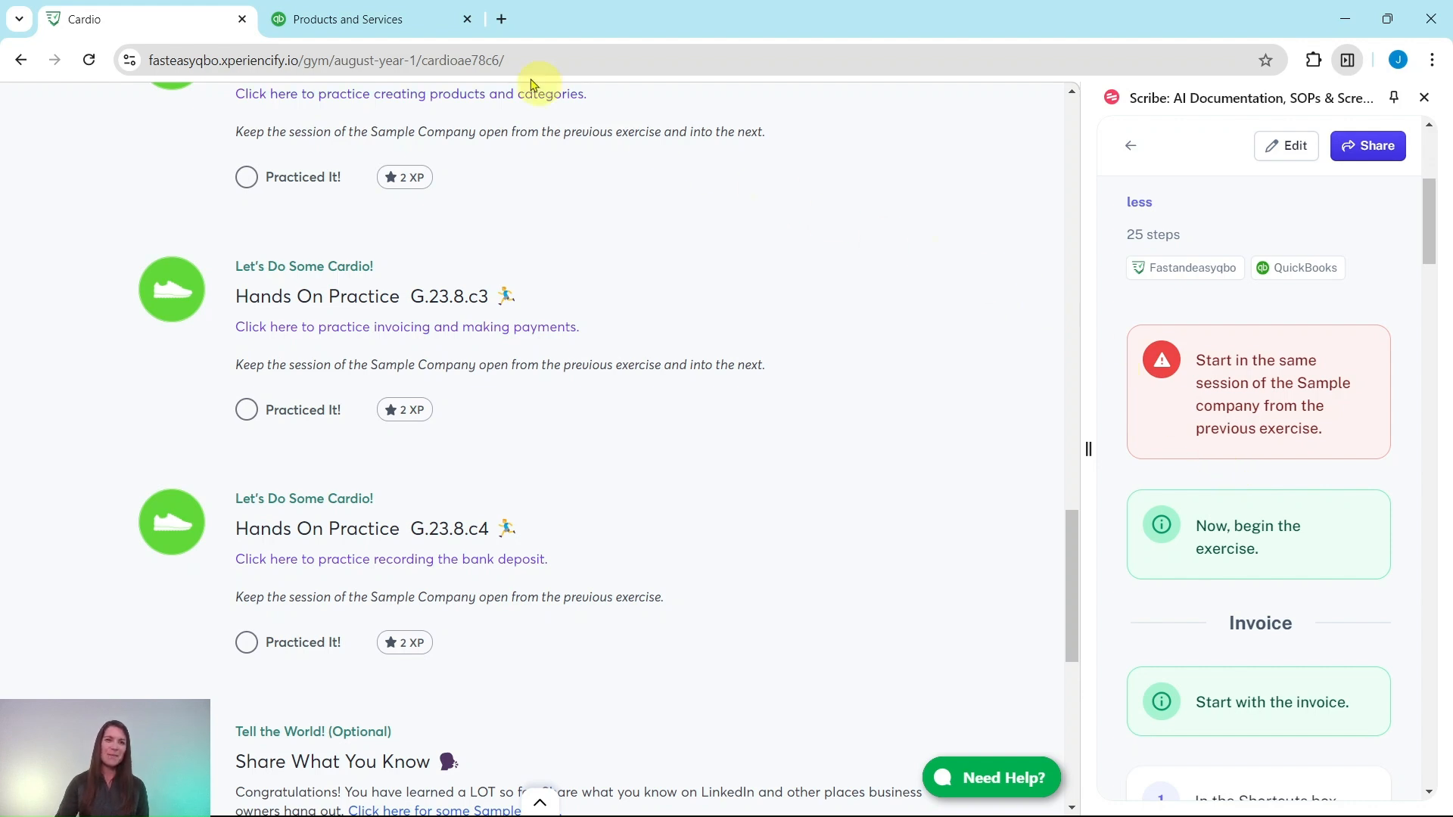
Switch to QuickBooks Online and start a new invoice in the sample company.
{"action": "left_click", "coordinate": [407, 36]}
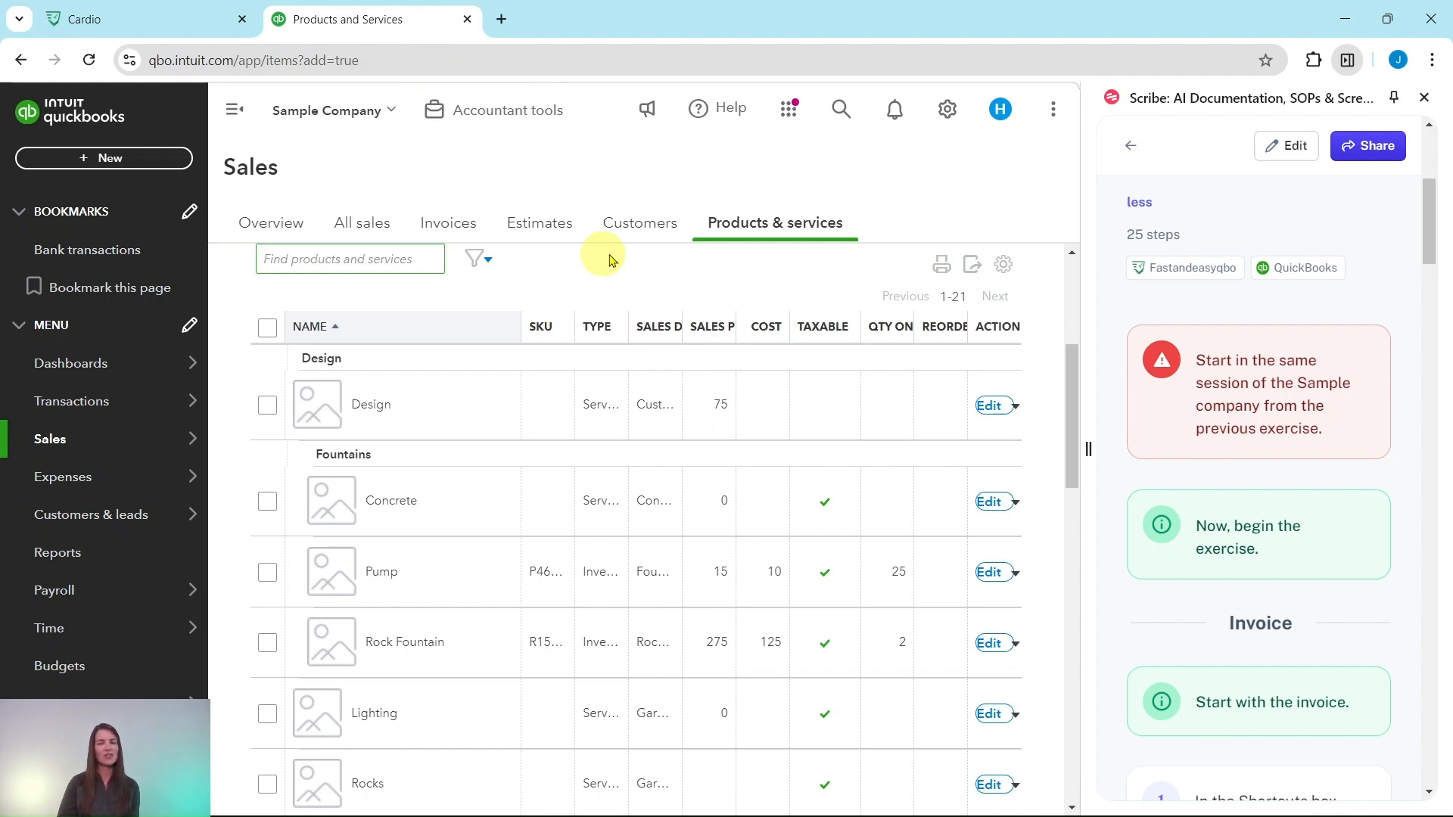
{"action": "scroll", "coordinate": [1171, 279], "scroll_direction": "down", "scroll_amount": 4}
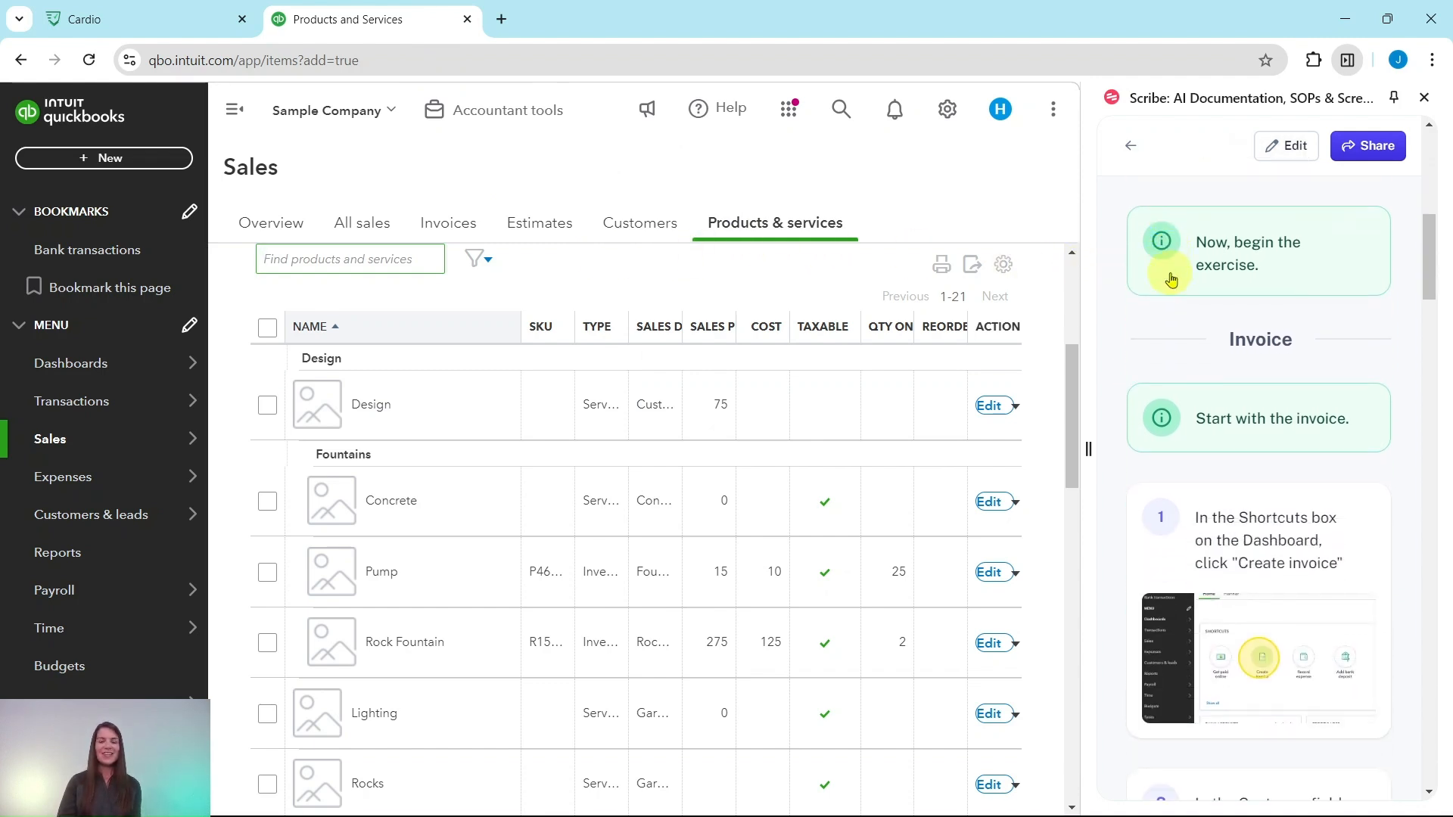
{"action": "scroll", "coordinate": [1249, 287], "scroll_direction": "down", "scroll_amount": 3}
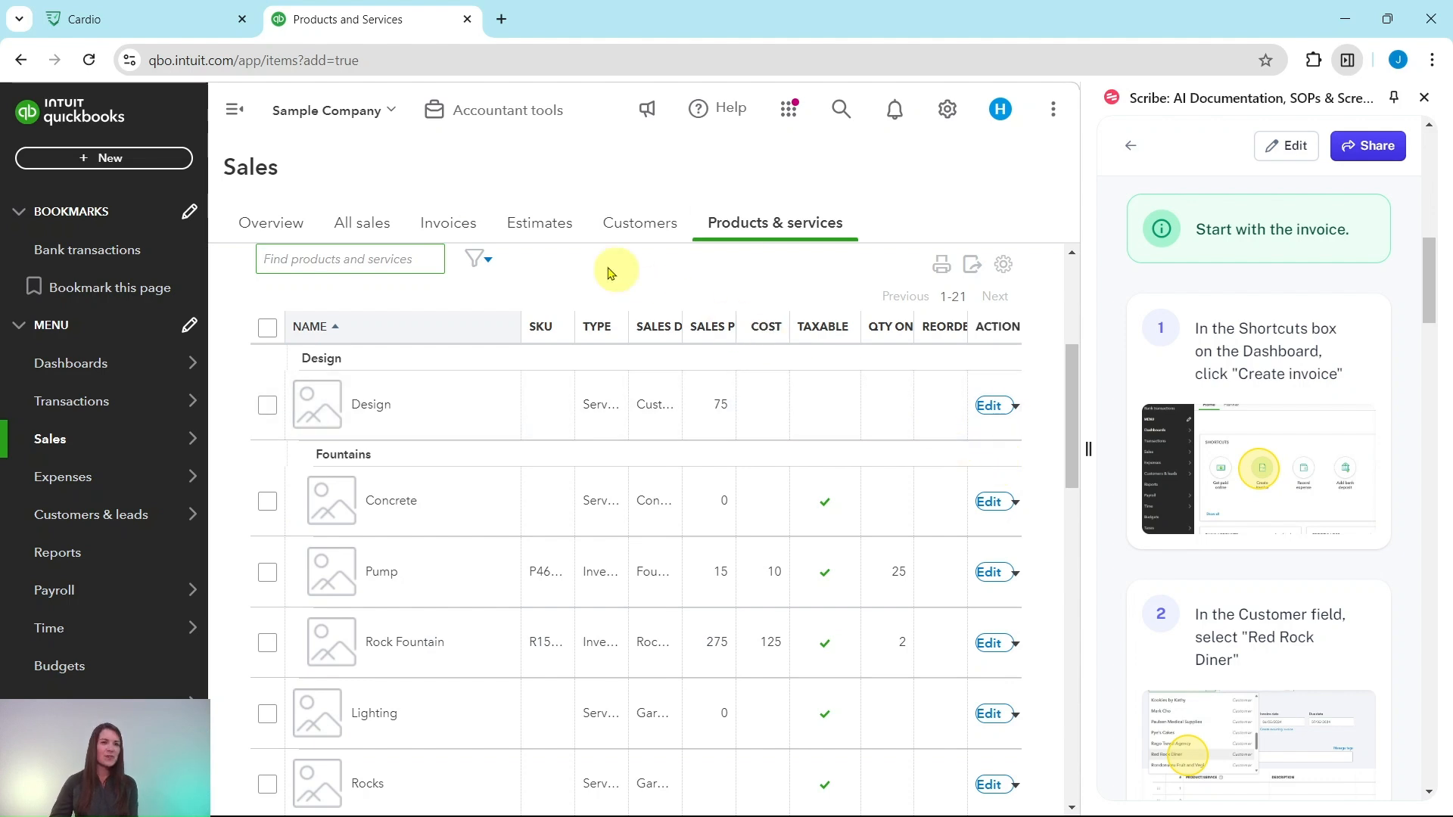
{"action": "left_click", "coordinate": [85, 160]}
{"action": "left_click", "coordinate": [63, 271]}
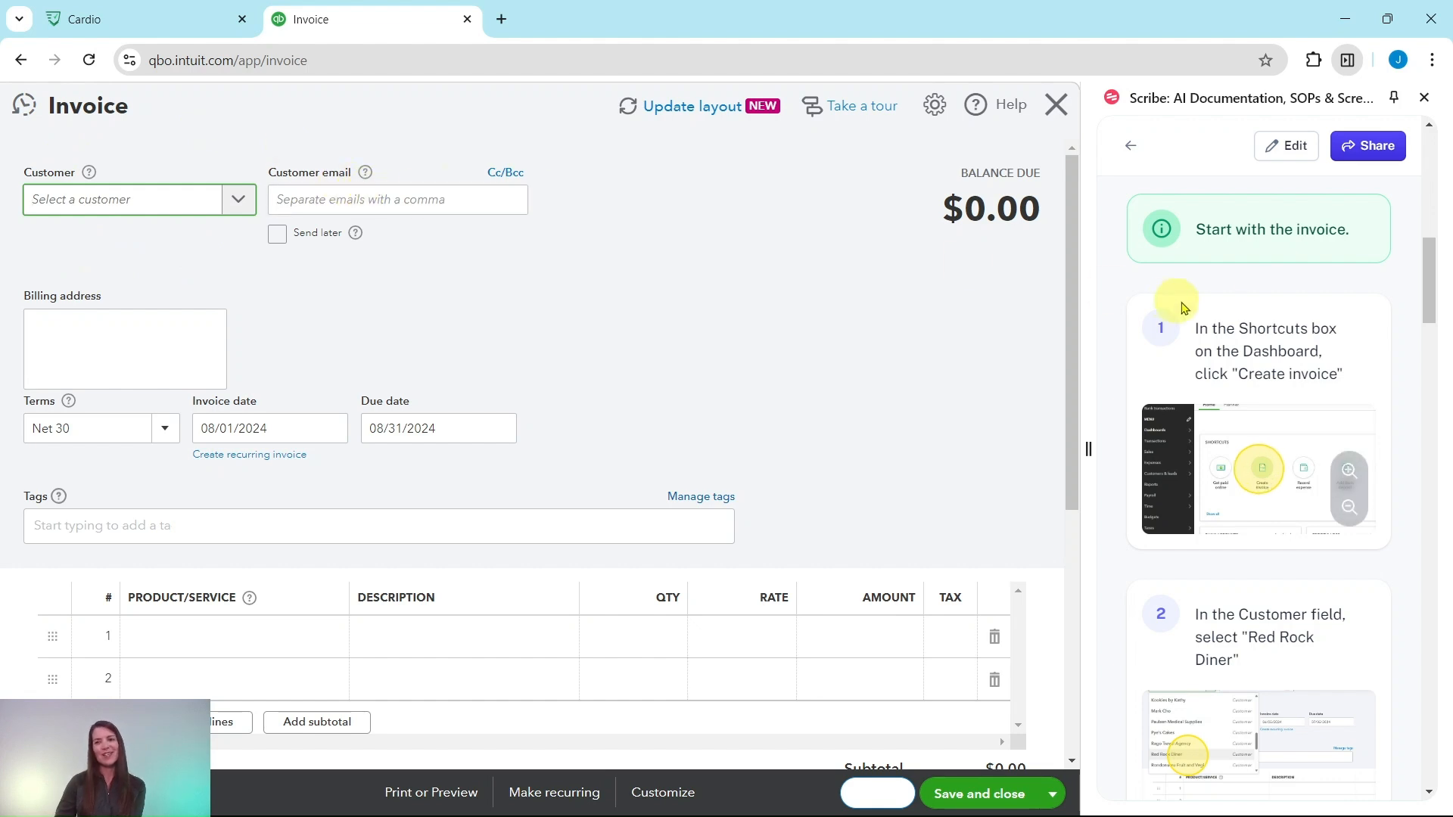
Set the invoice's customer to Red Rock Diner and add the suggested Plants billable expense to the invoice.
{"action": "scroll", "coordinate": [1241, 306], "scroll_direction": "down", "scroll_amount": 2}
{"action": "scroll", "coordinate": [1245, 310], "scroll_direction": "down", "scroll_amount": 3}
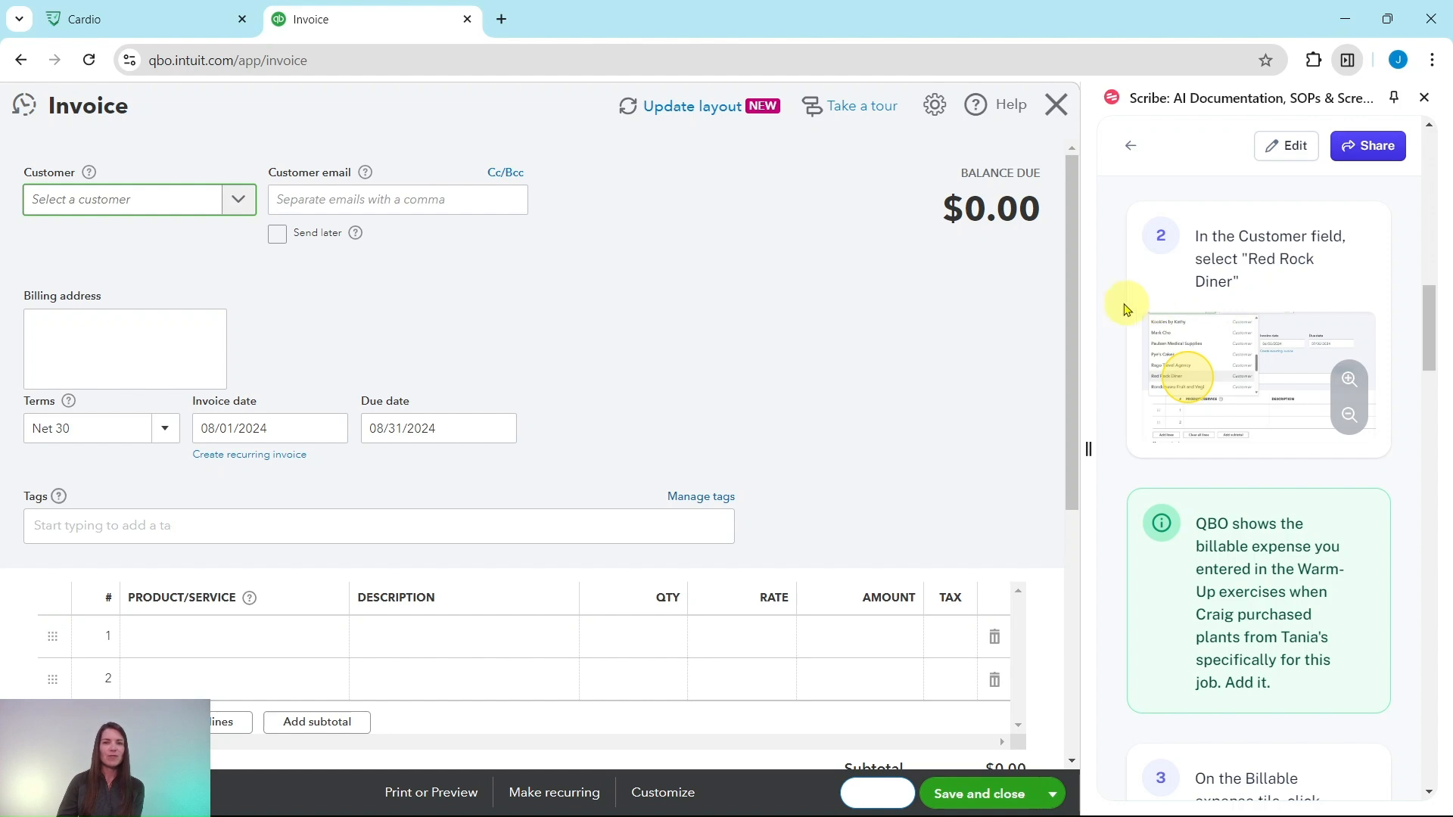
{"action": "left_click", "coordinate": [234, 199]}
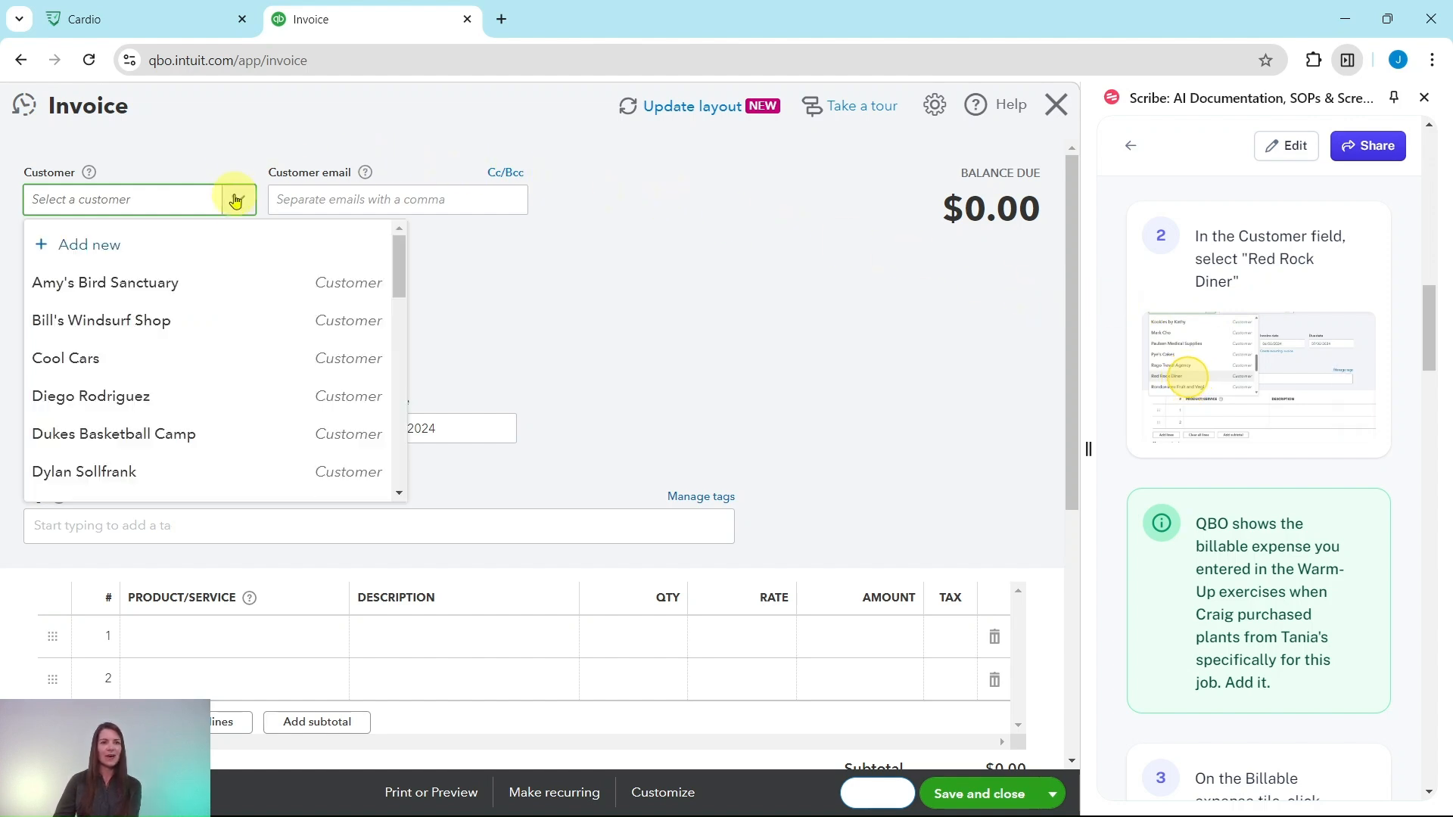
{"action": "scroll", "coordinate": [220, 328], "scroll_direction": "down", "scroll_amount": 15}
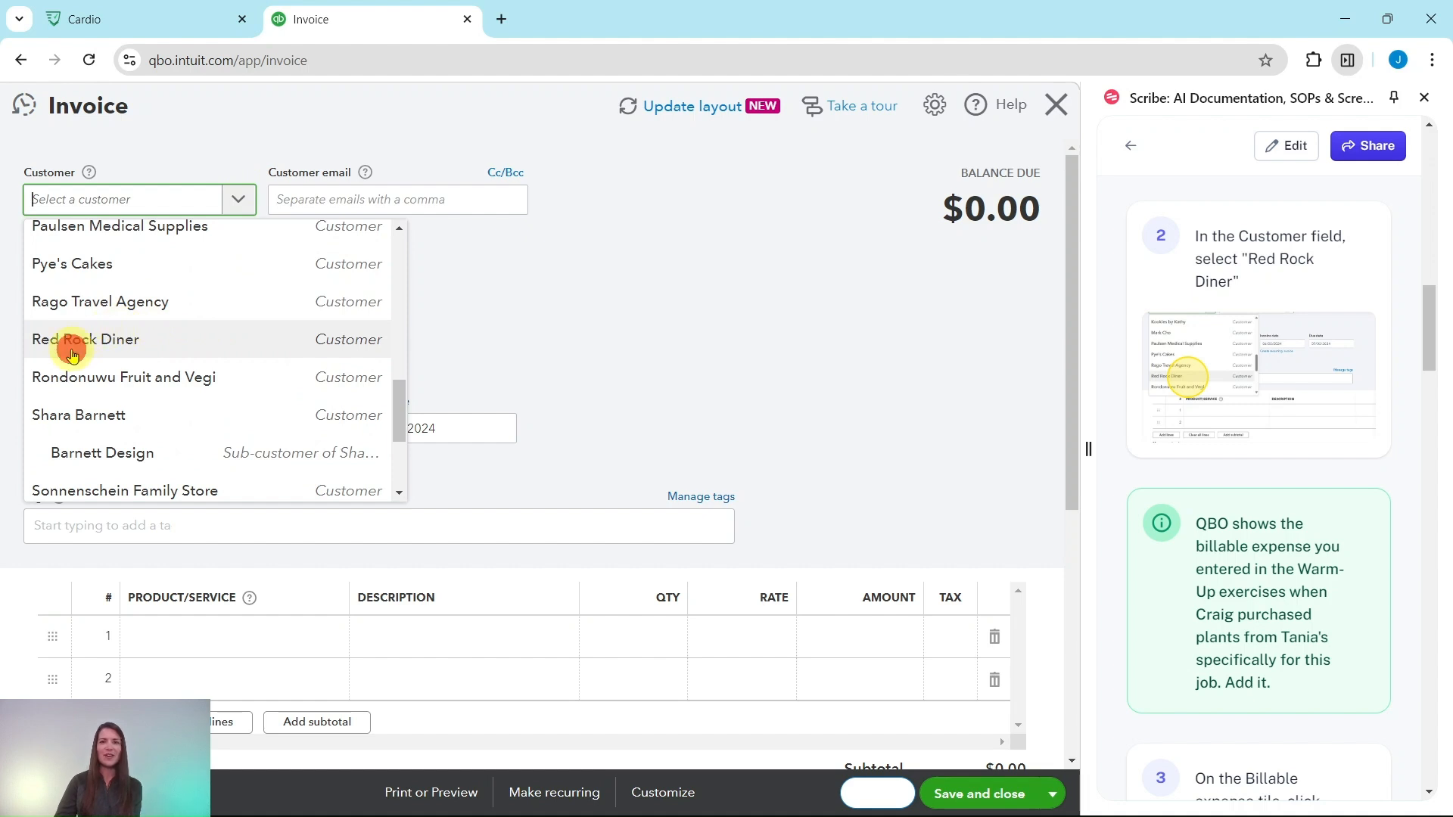
{"action": "left_click", "coordinate": [73, 356]}
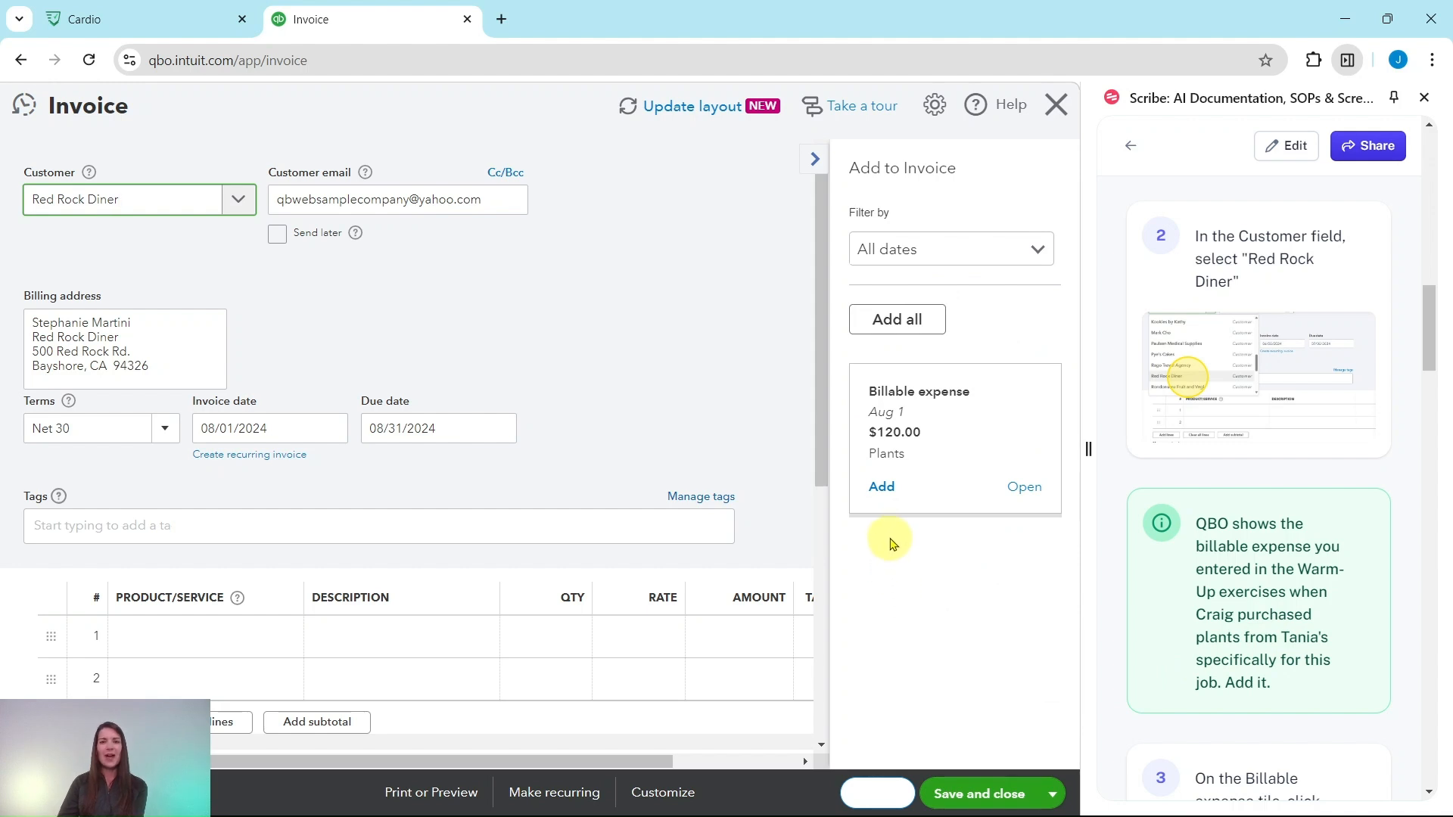
{"action": "left_click", "coordinate": [882, 488]}
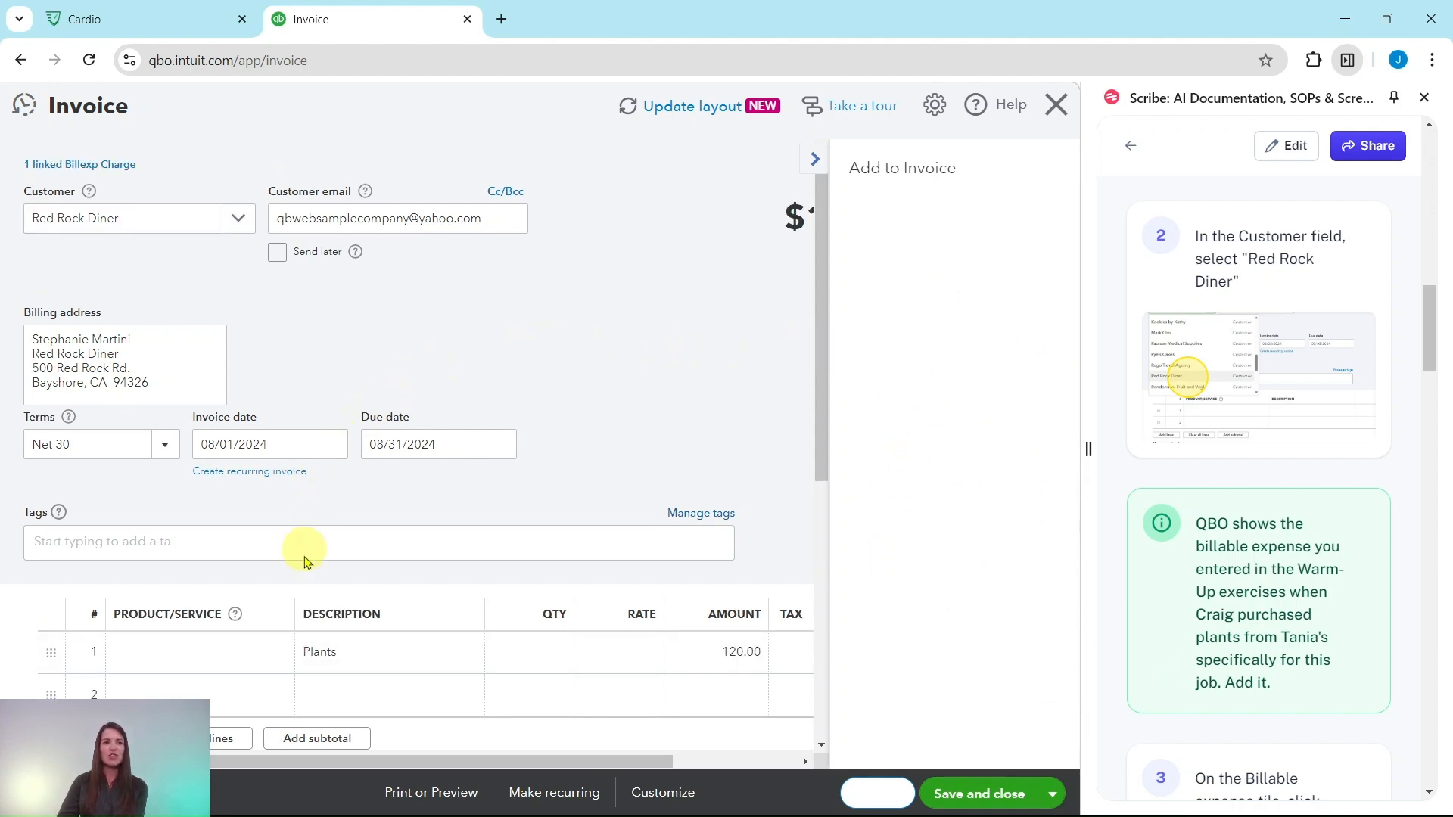
Add the product Mums on the invoice's second line with a quantity of 10.
{"action": "scroll", "coordinate": [1277, 535], "scroll_direction": "down", "scroll_amount": 7}
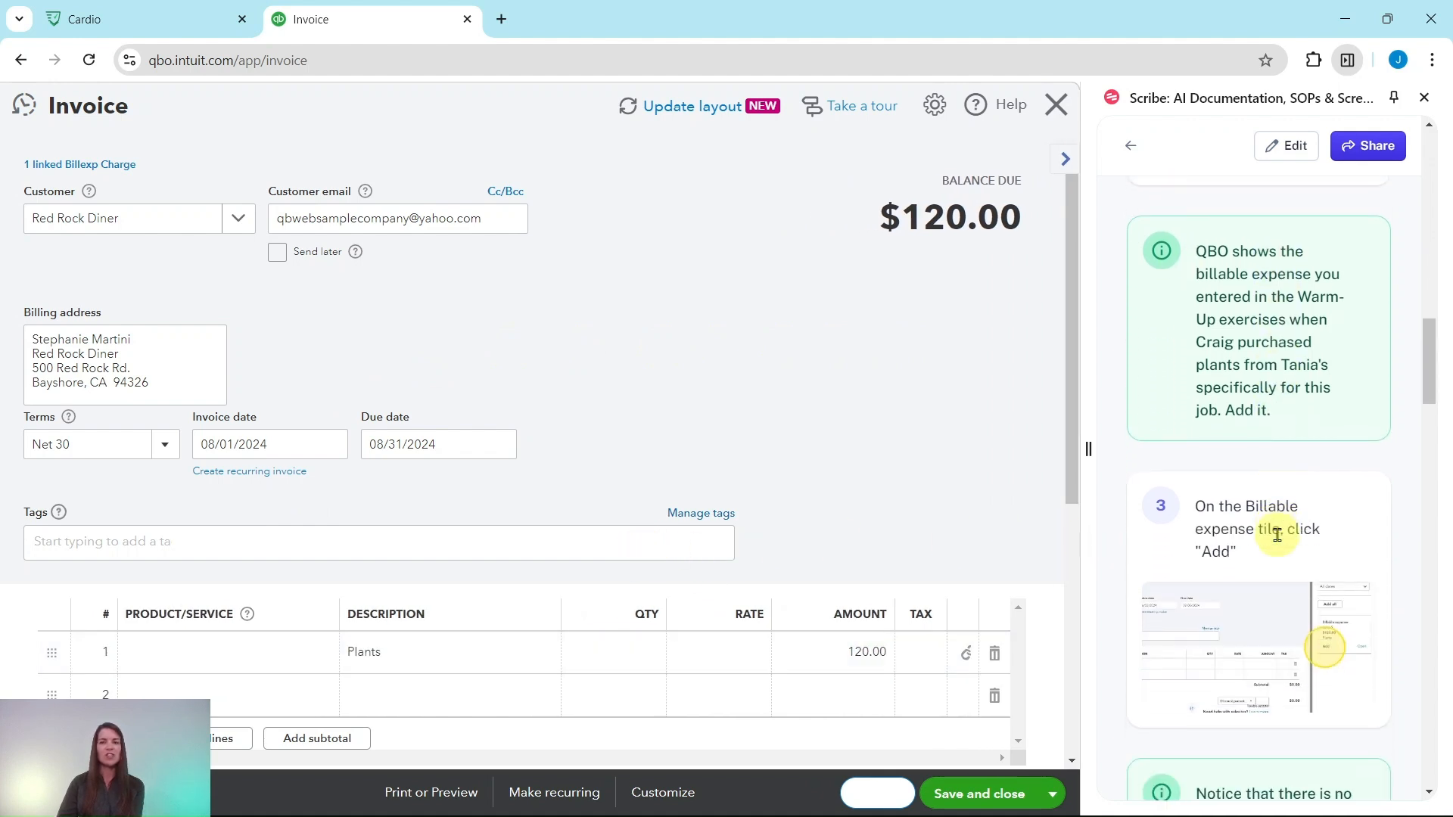
{"action": "scroll", "coordinate": [1277, 535], "scroll_direction": "down", "scroll_amount": 3}
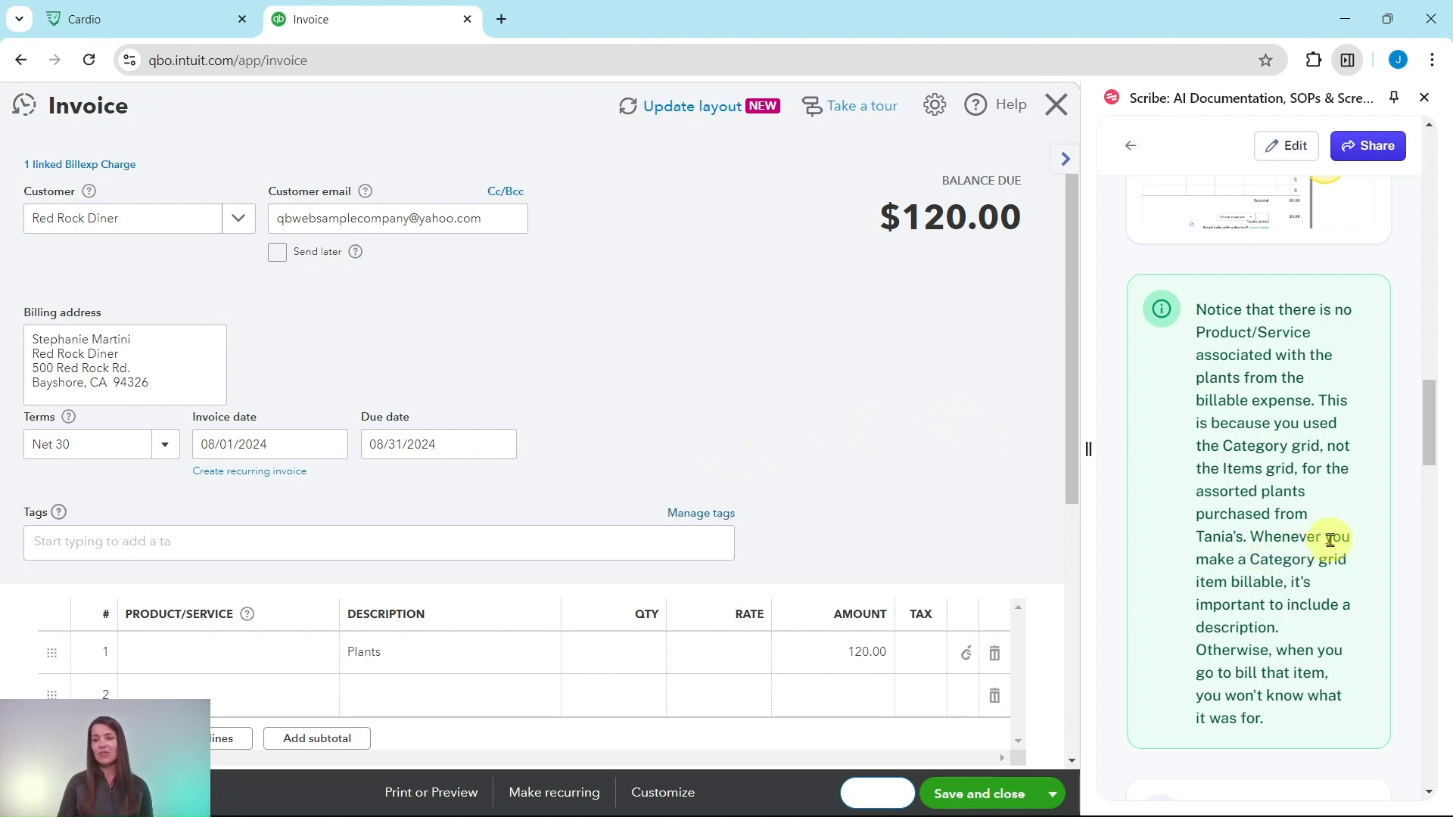
{"action": "scroll", "coordinate": [1330, 541], "scroll_direction": "down", "scroll_amount": 7}
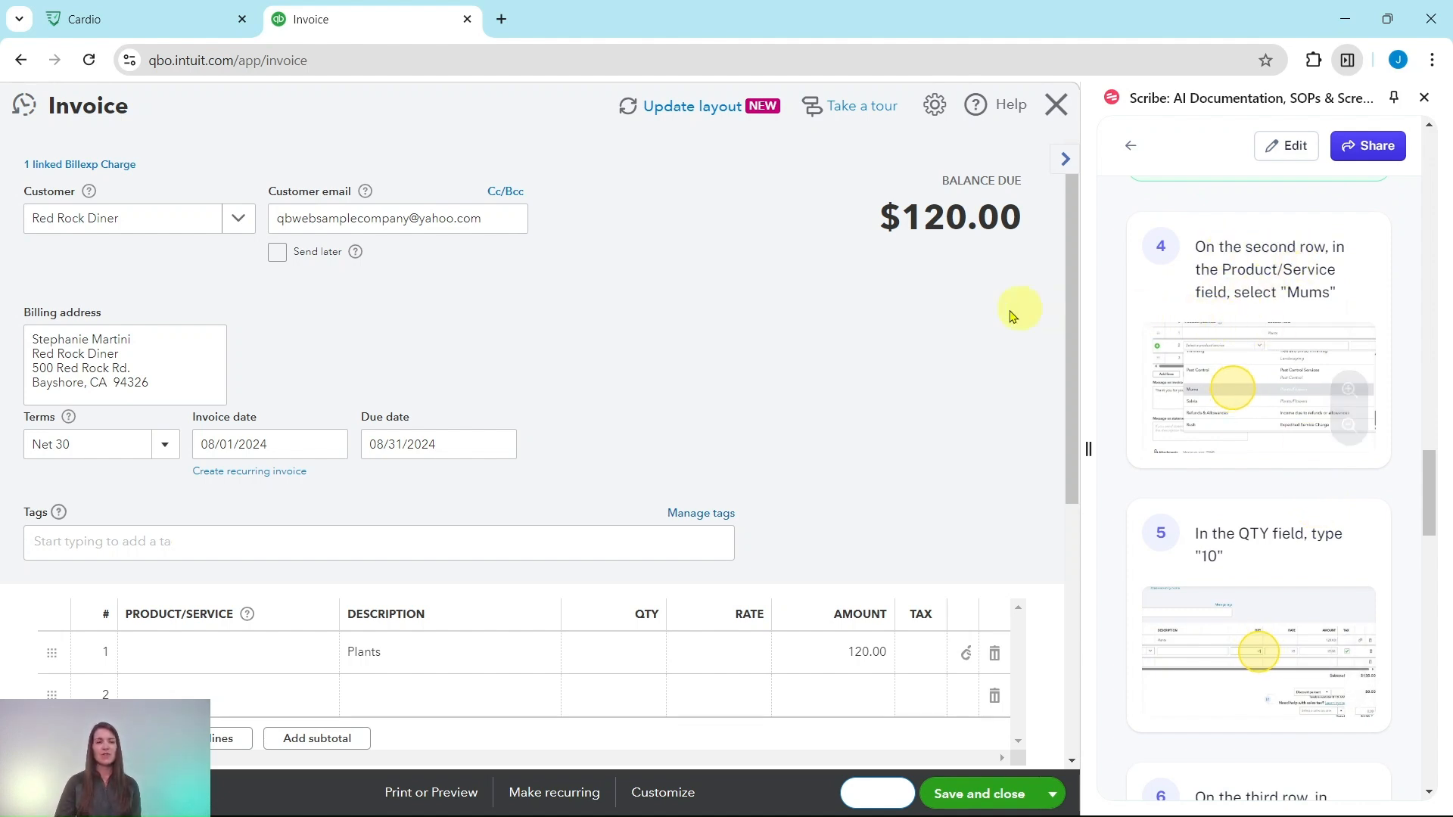
{"action": "scroll", "coordinate": [697, 423], "scroll_direction": "down", "scroll_amount": 2}
{"action": "scroll", "coordinate": [704, 409], "scroll_direction": "down", "scroll_amount": 3}
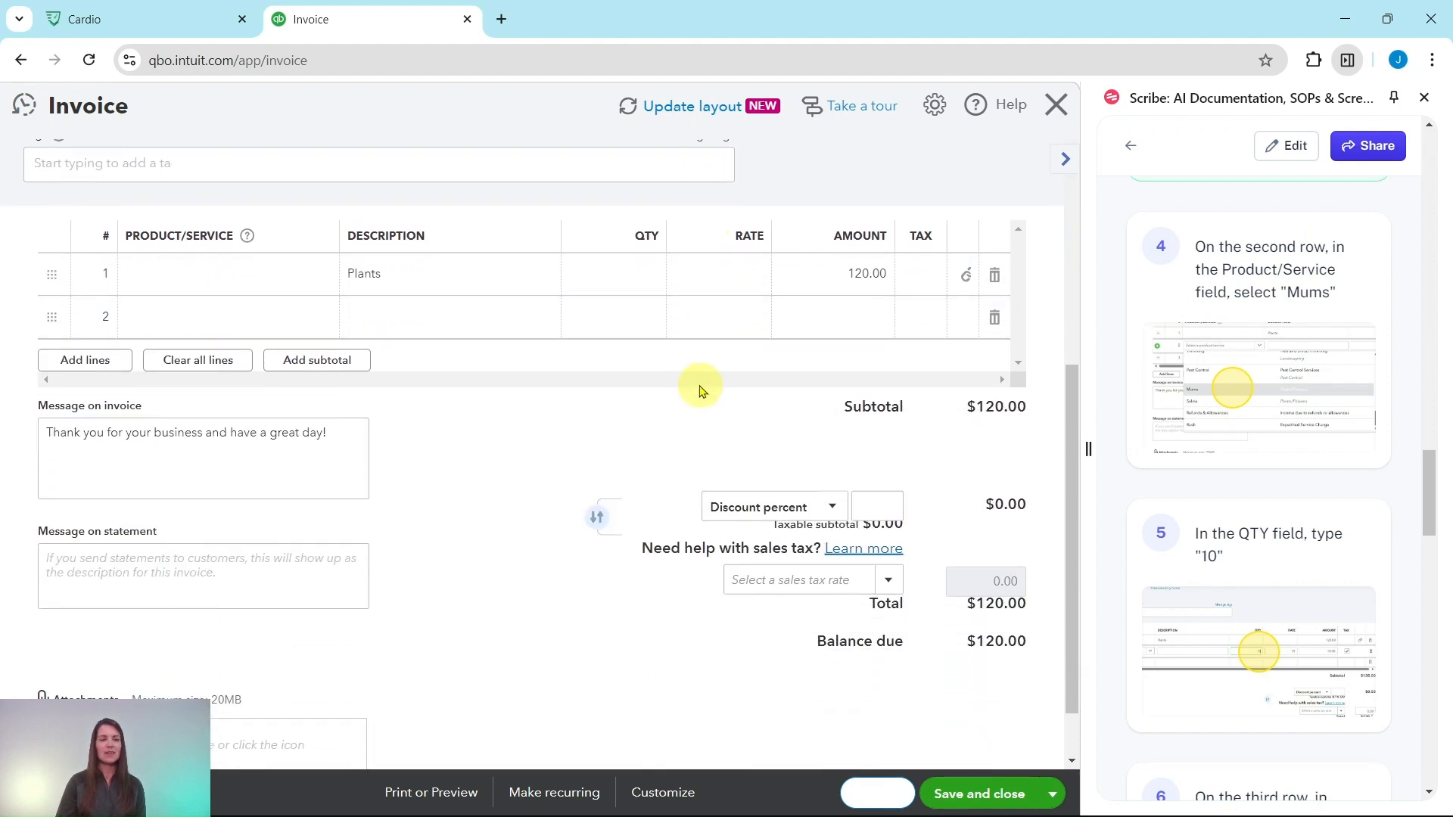
{"action": "left_click", "coordinate": [219, 325]}
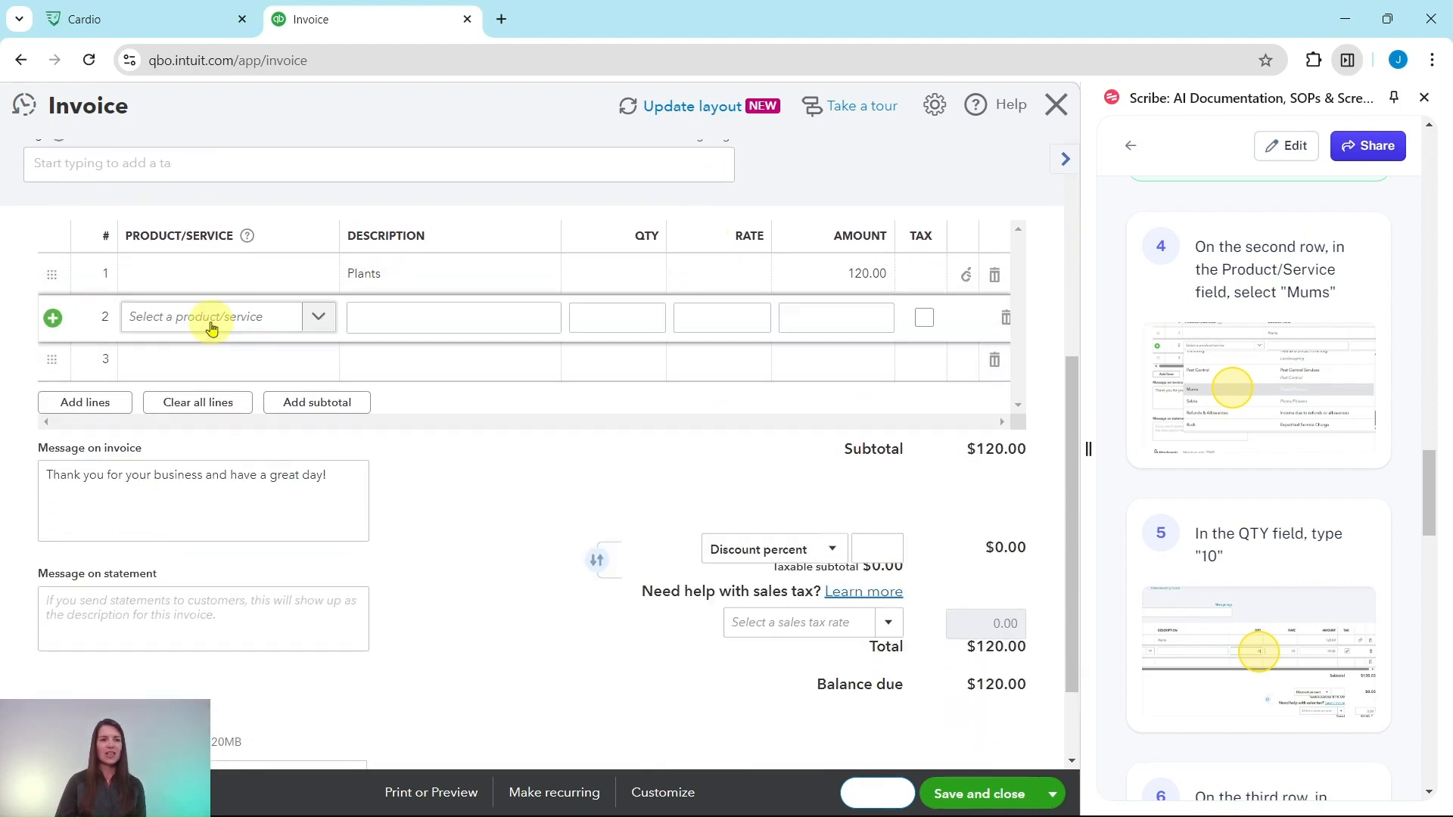
{"action": "left_click", "coordinate": [213, 327]}
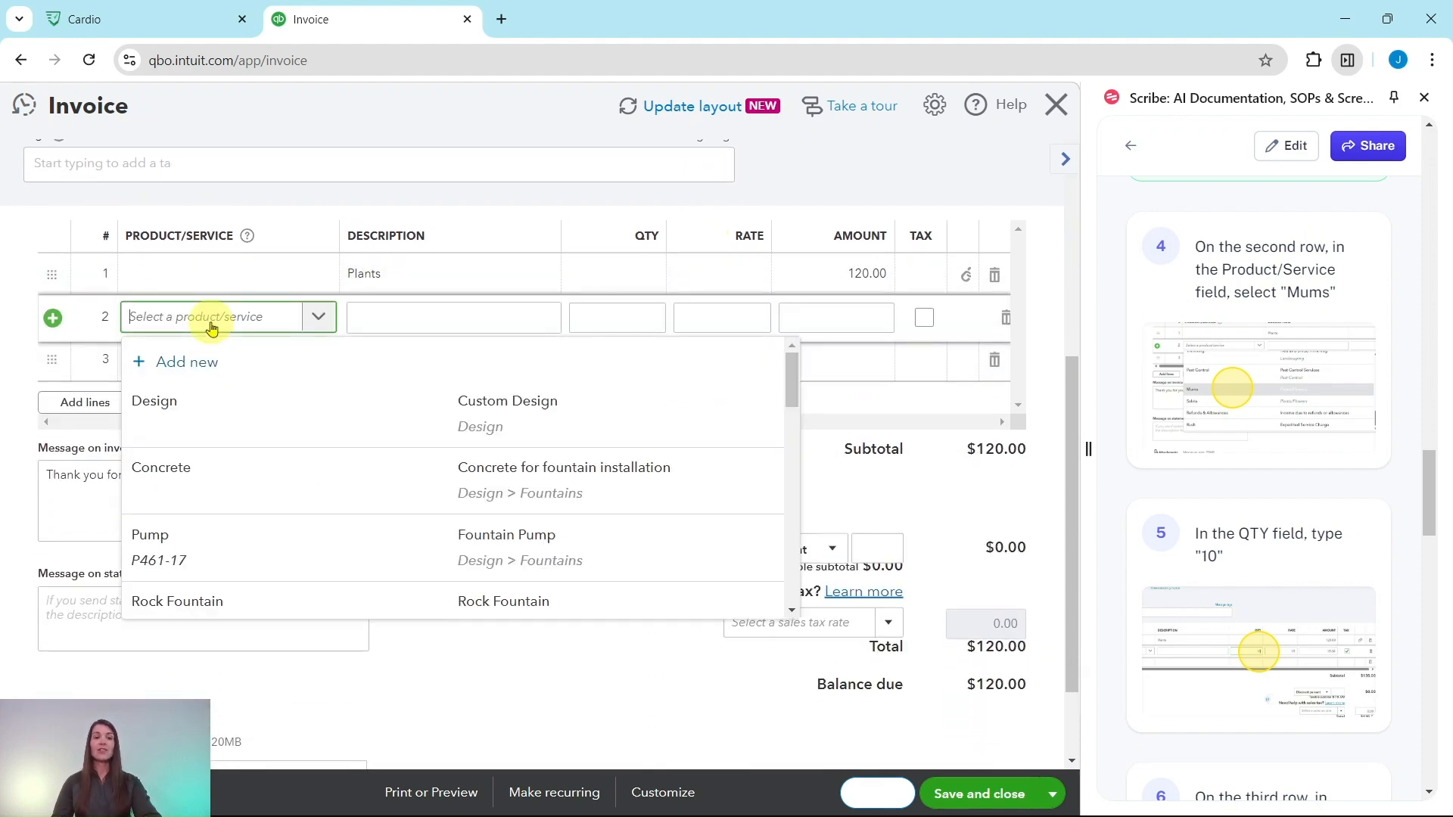
{"action": "type", "text": "m"}
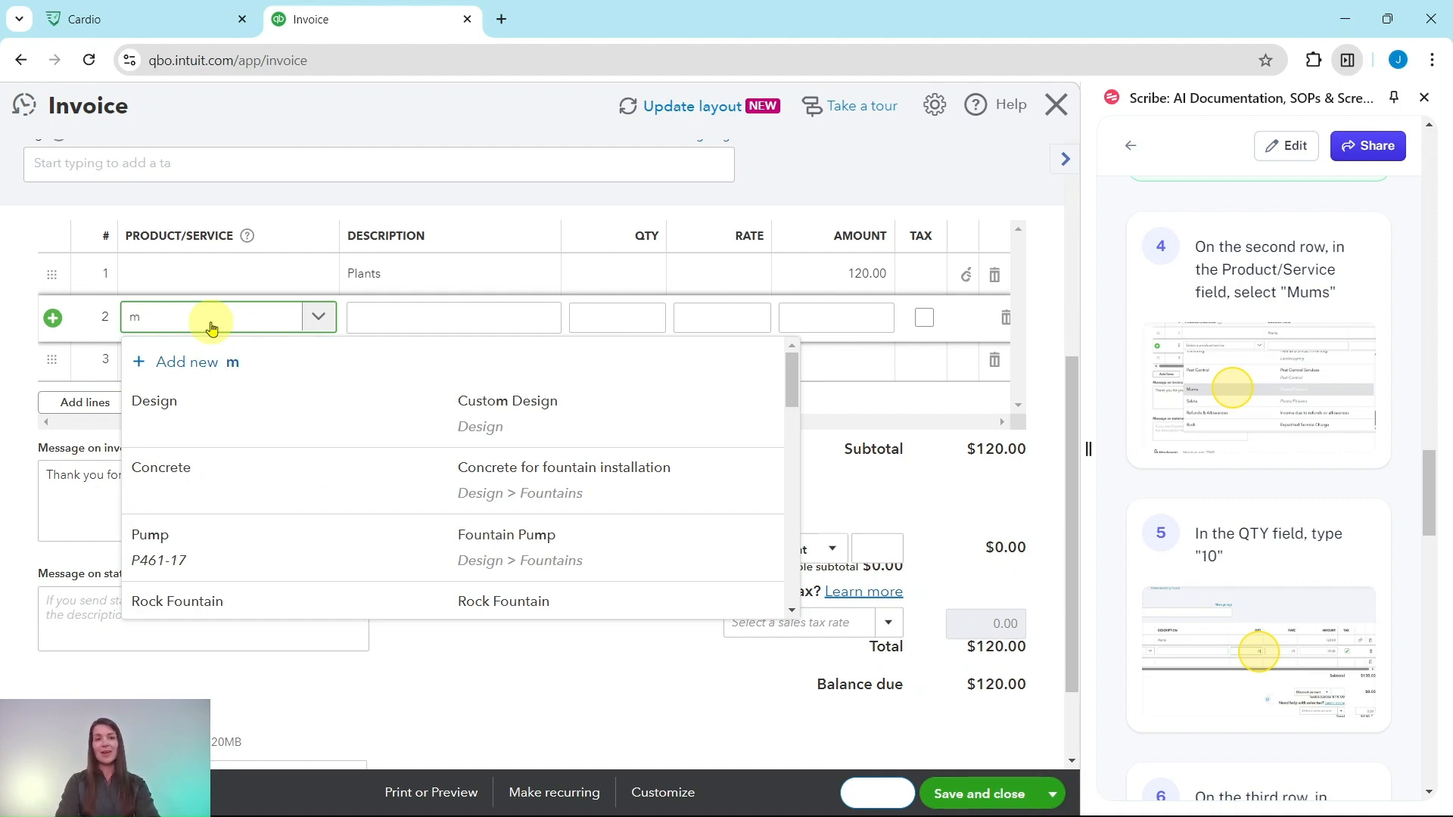
{"action": "type", "text": "um"}
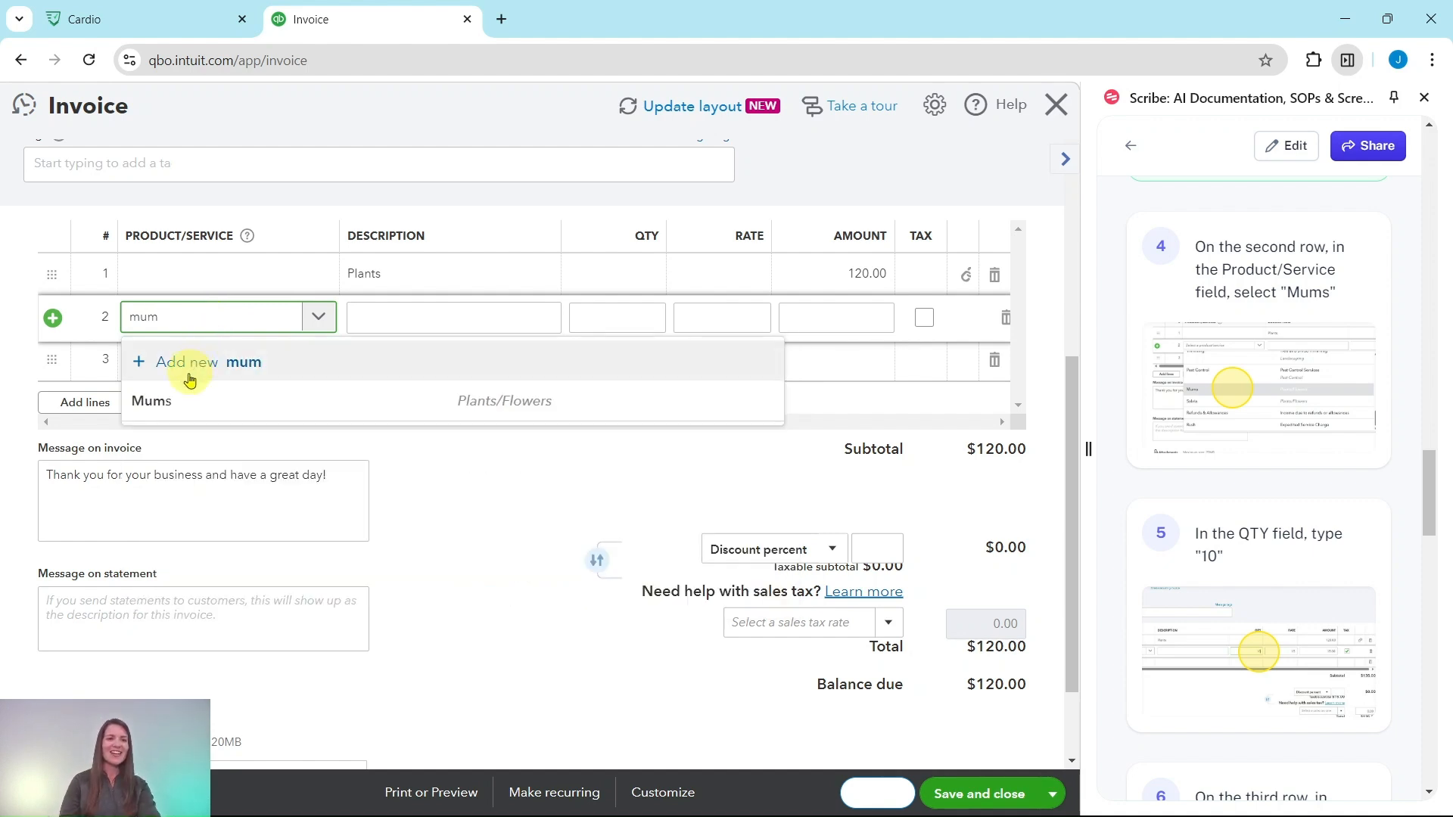
{"action": "type", "text": "s"}
{"action": "left_click", "coordinate": [159, 402]}
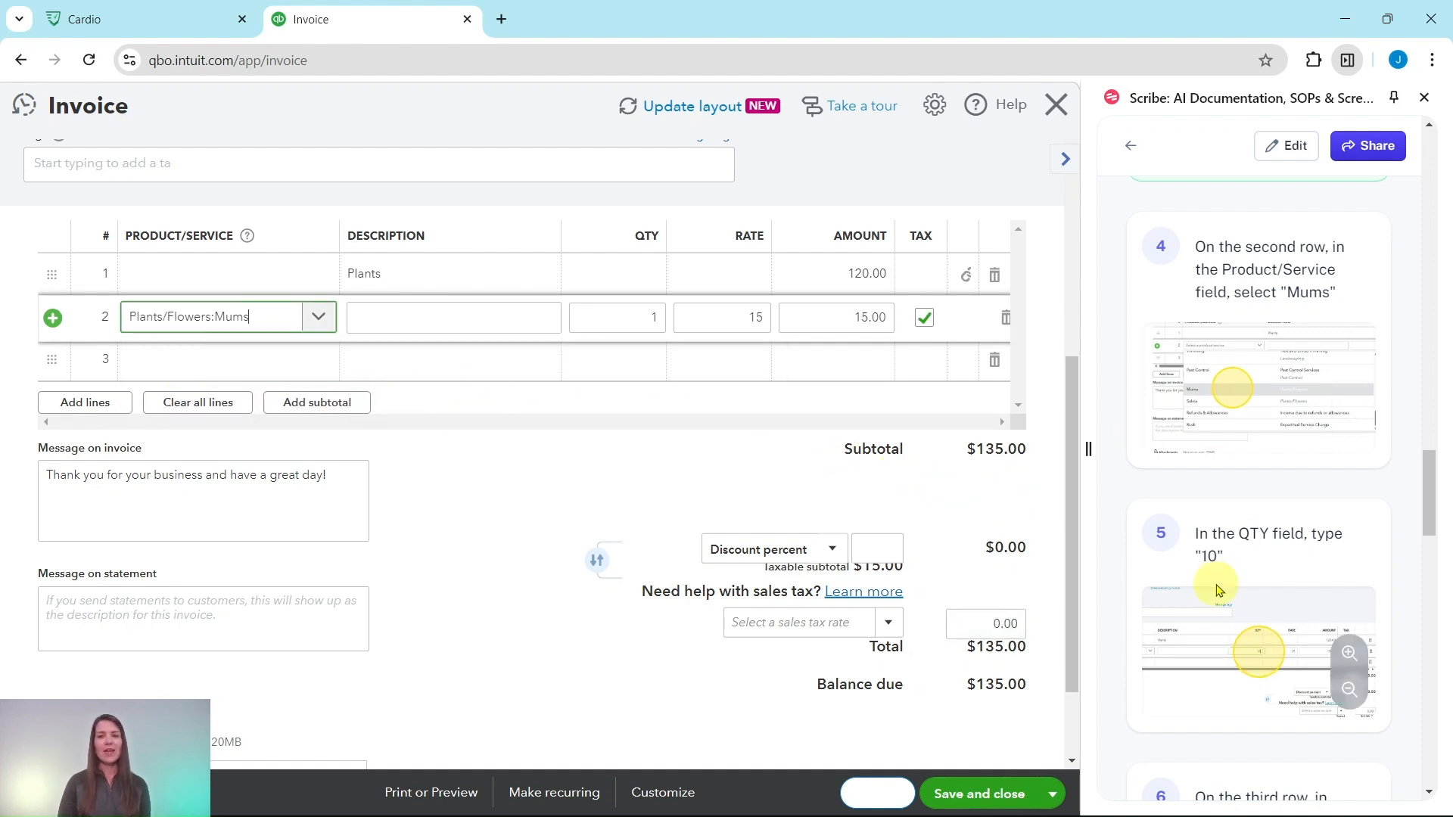
{"action": "left_click", "coordinate": [655, 317]}
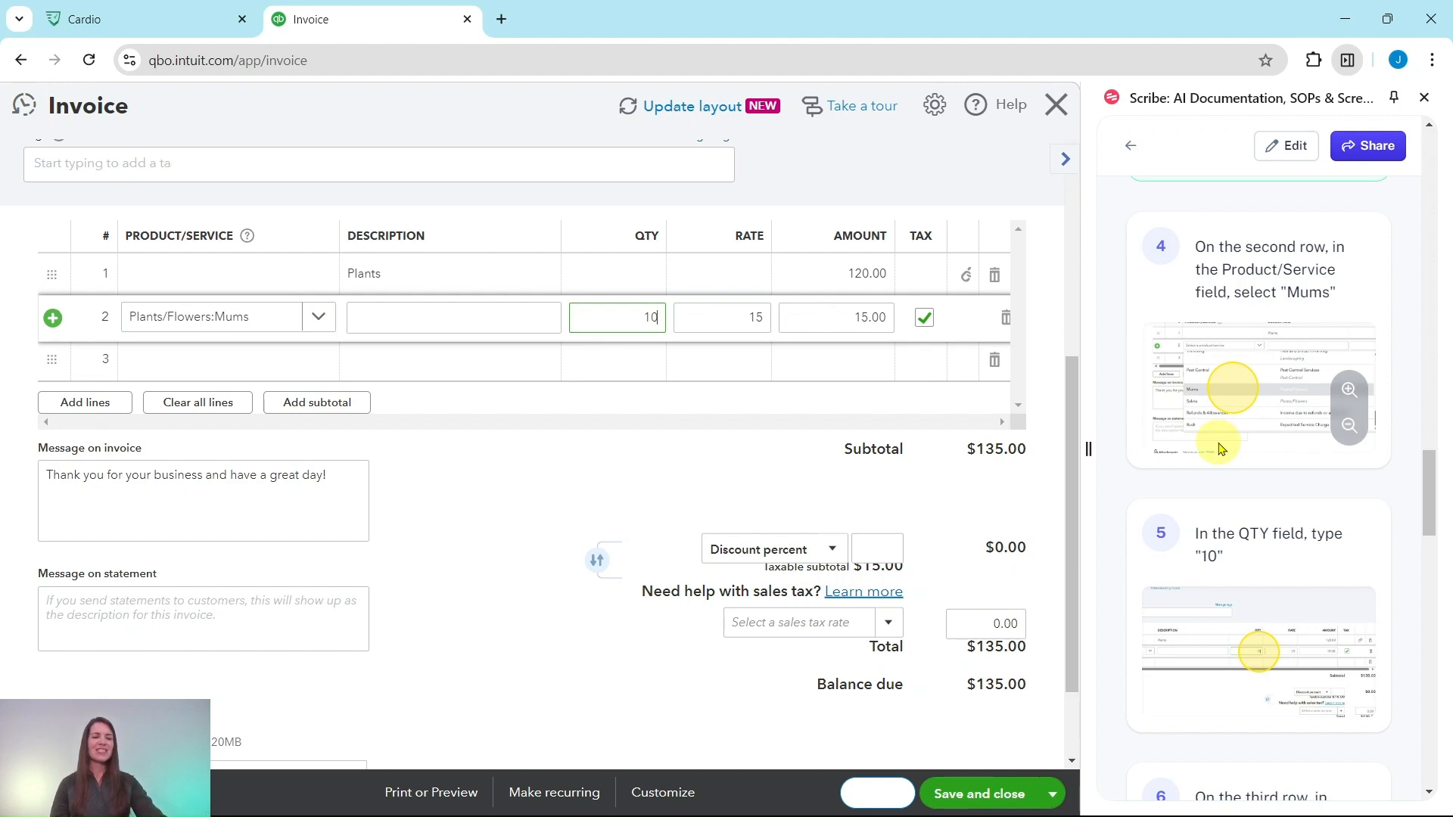
{"action": "key", "text": "Tab"}
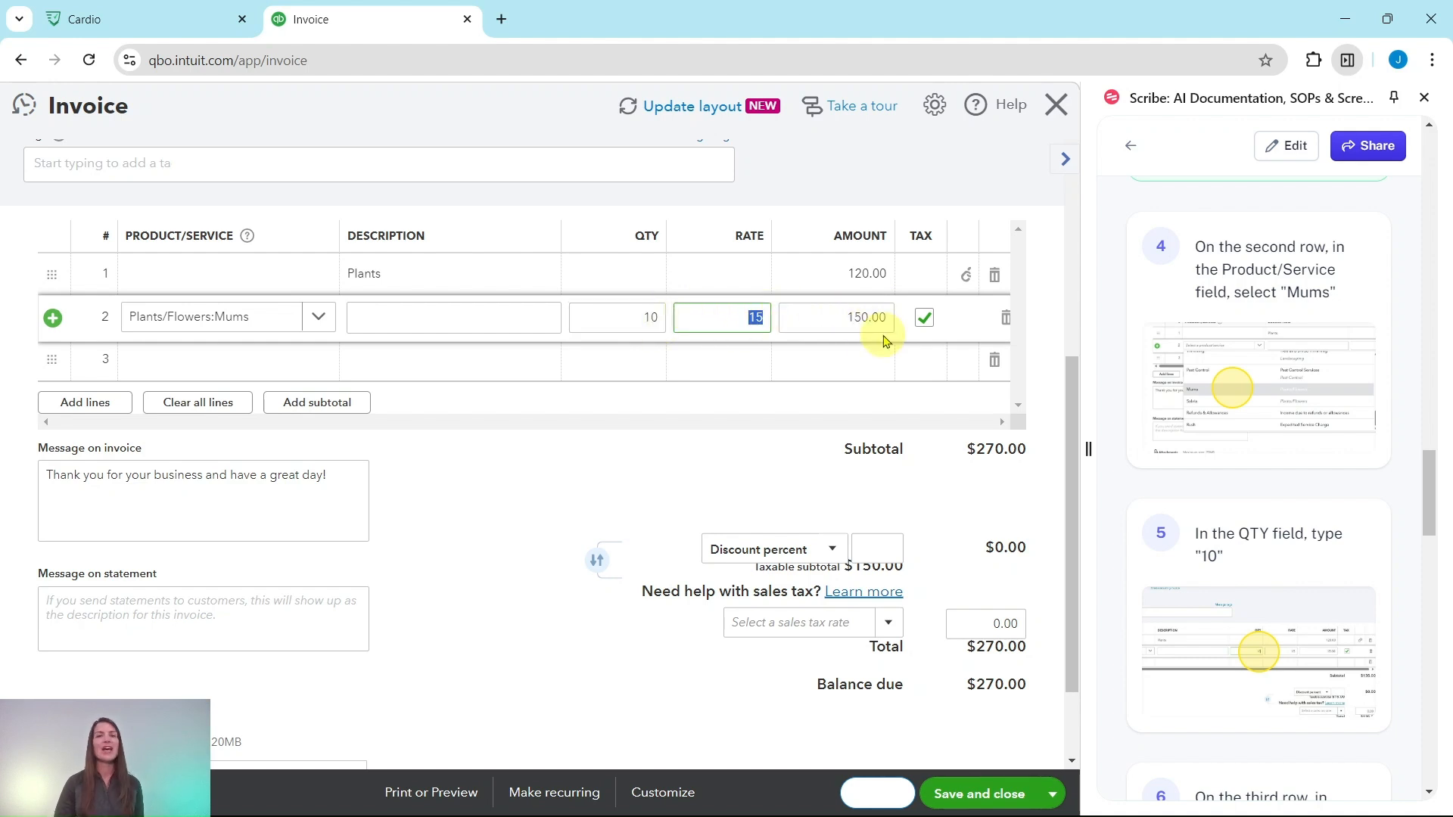
Add the product Soil from the Landscaping category on the invoice's third line.
{"action": "scroll", "coordinate": [1287, 402], "scroll_direction": "down", "scroll_amount": 7}
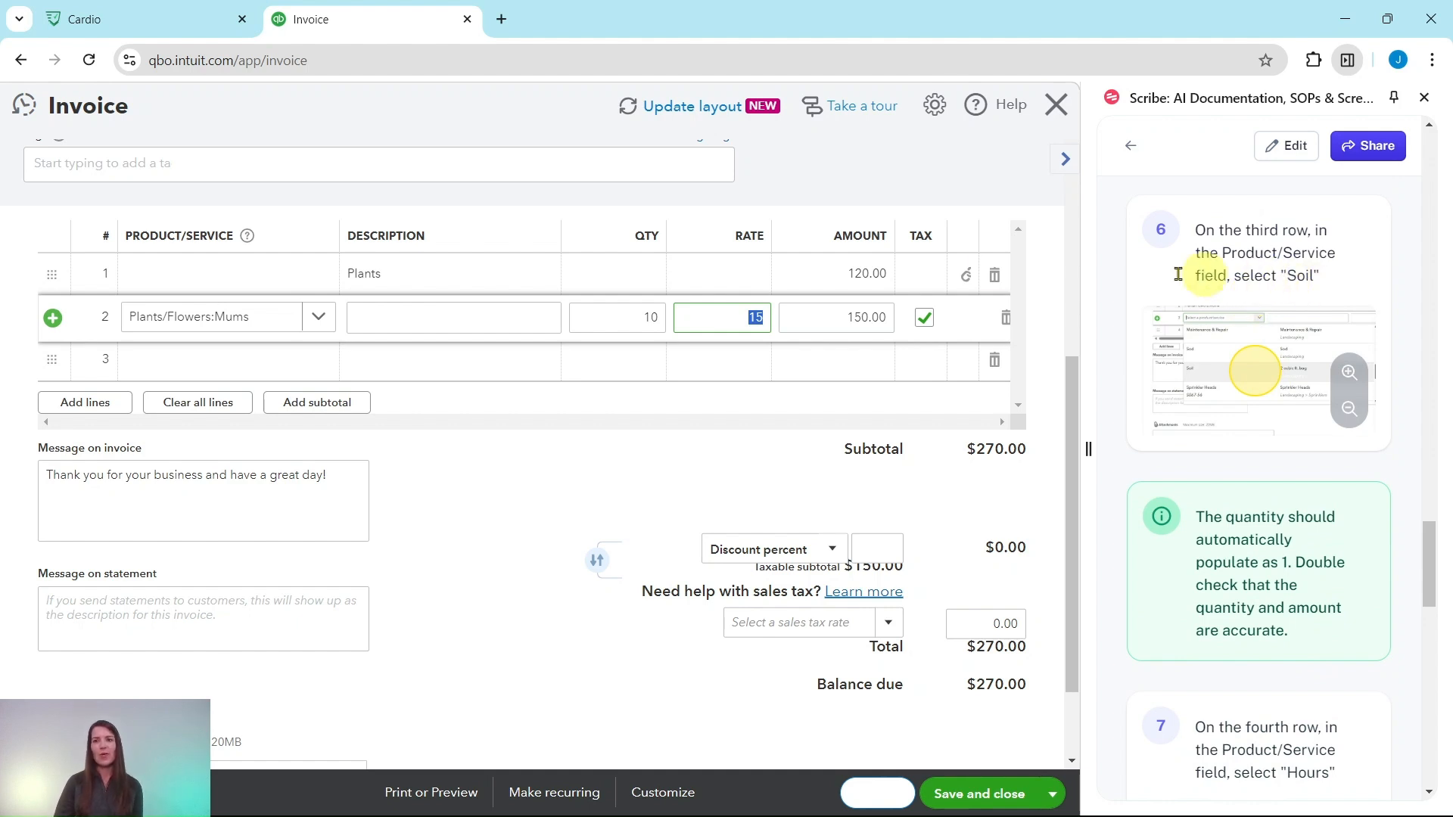
{"action": "left_click", "coordinate": [205, 359]}
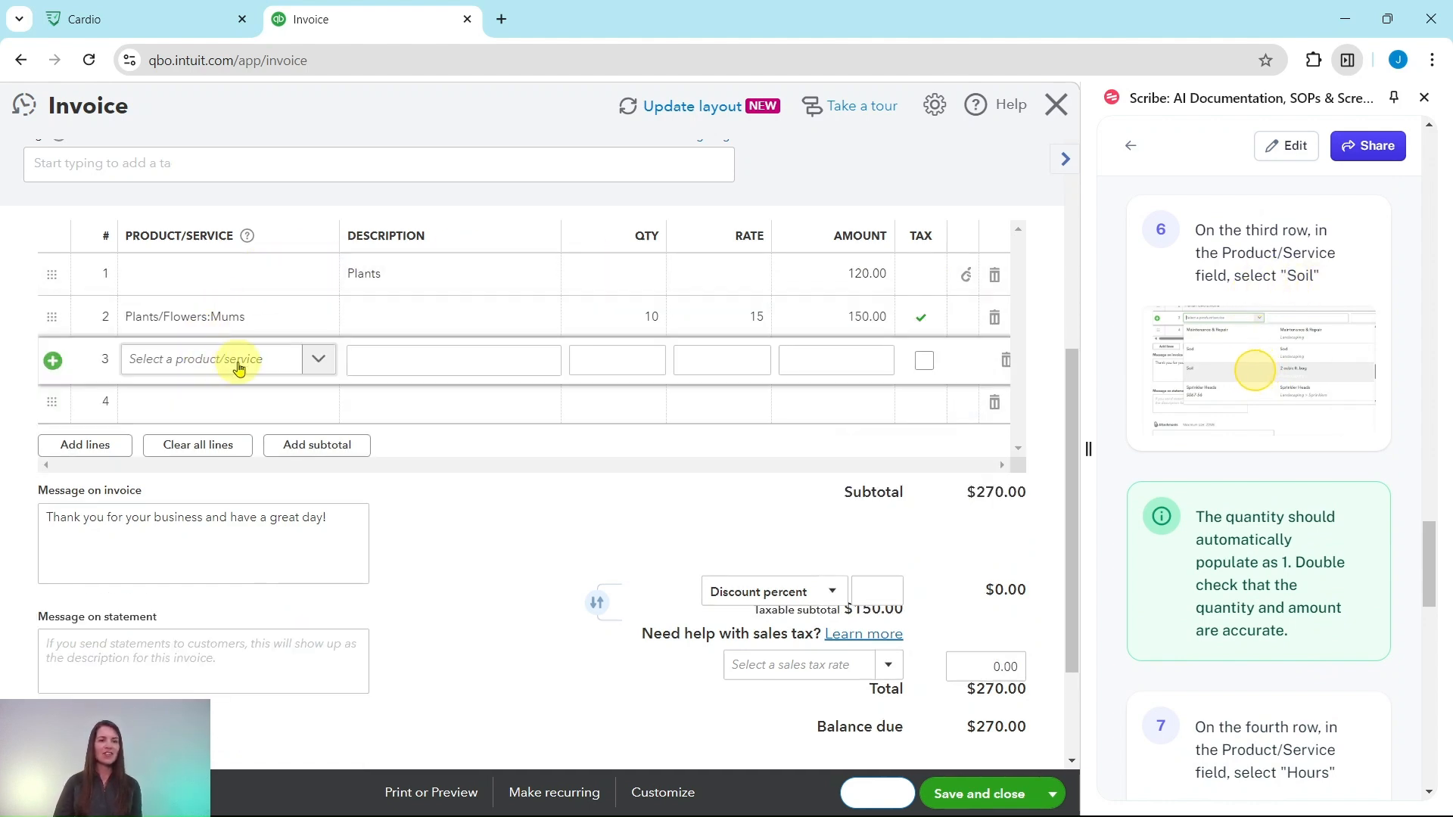
{"action": "left_click", "coordinate": [321, 364]}
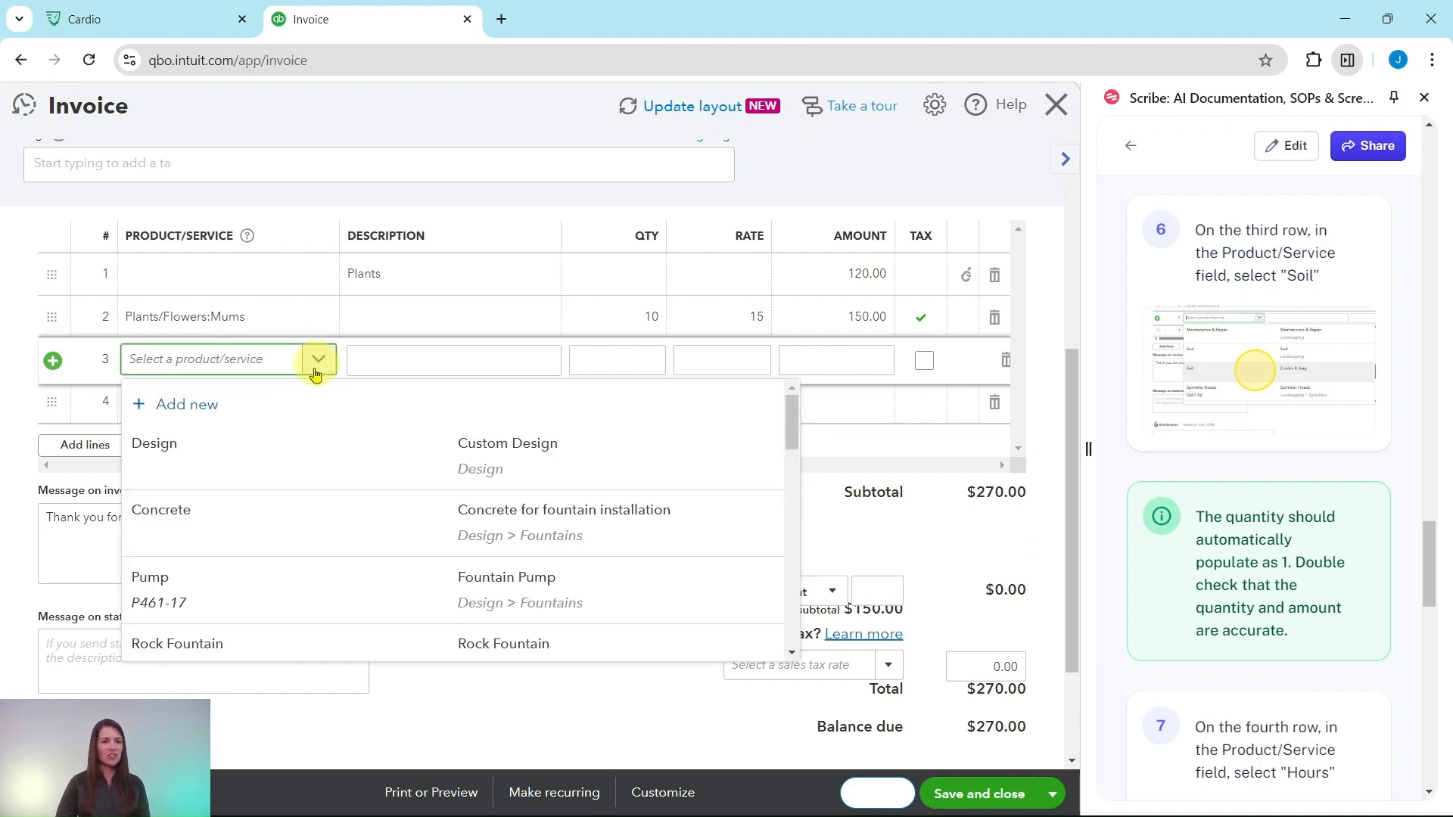
{"action": "type", "text": "soil"}
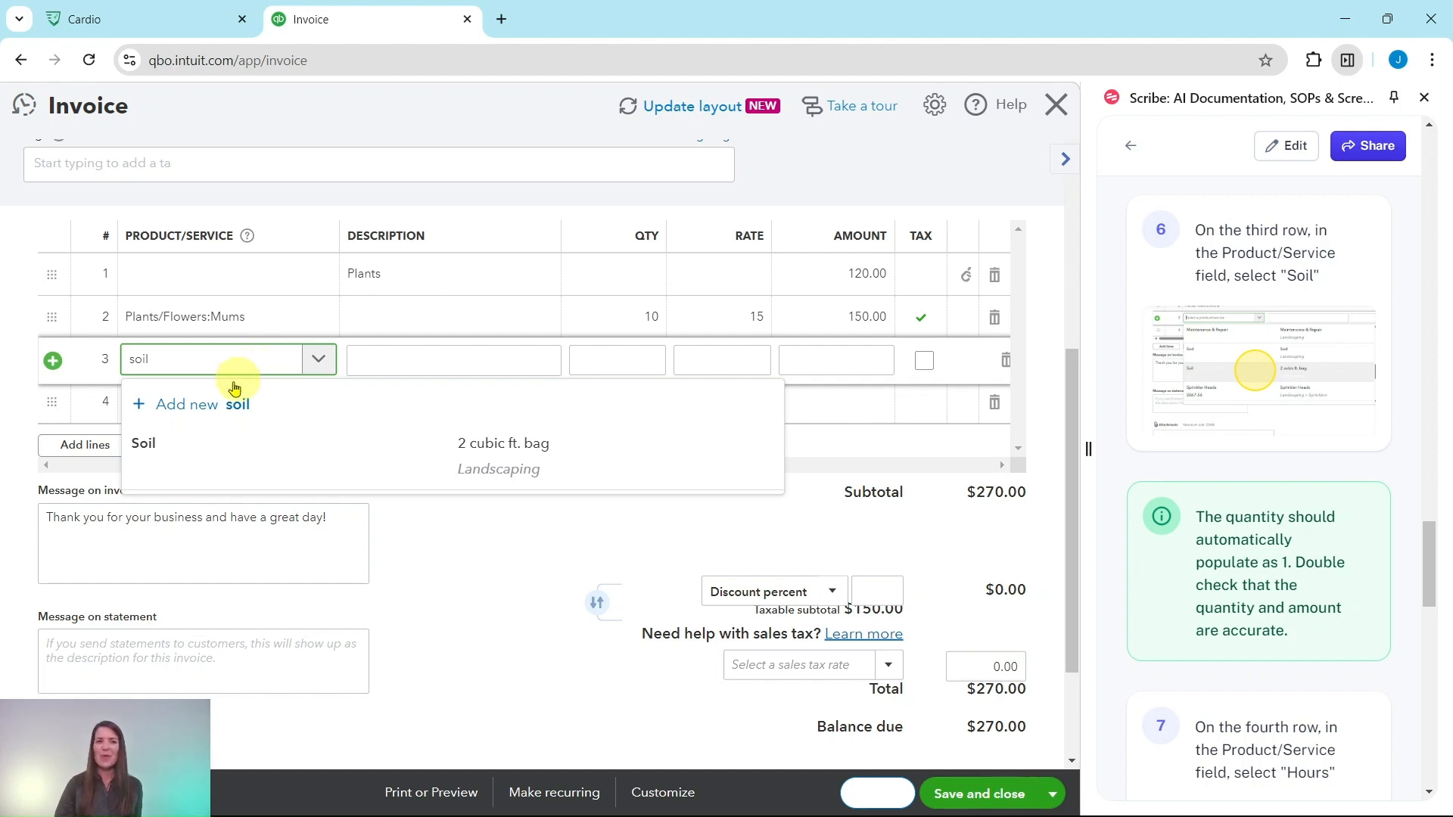
{"action": "left_click", "coordinate": [155, 451]}
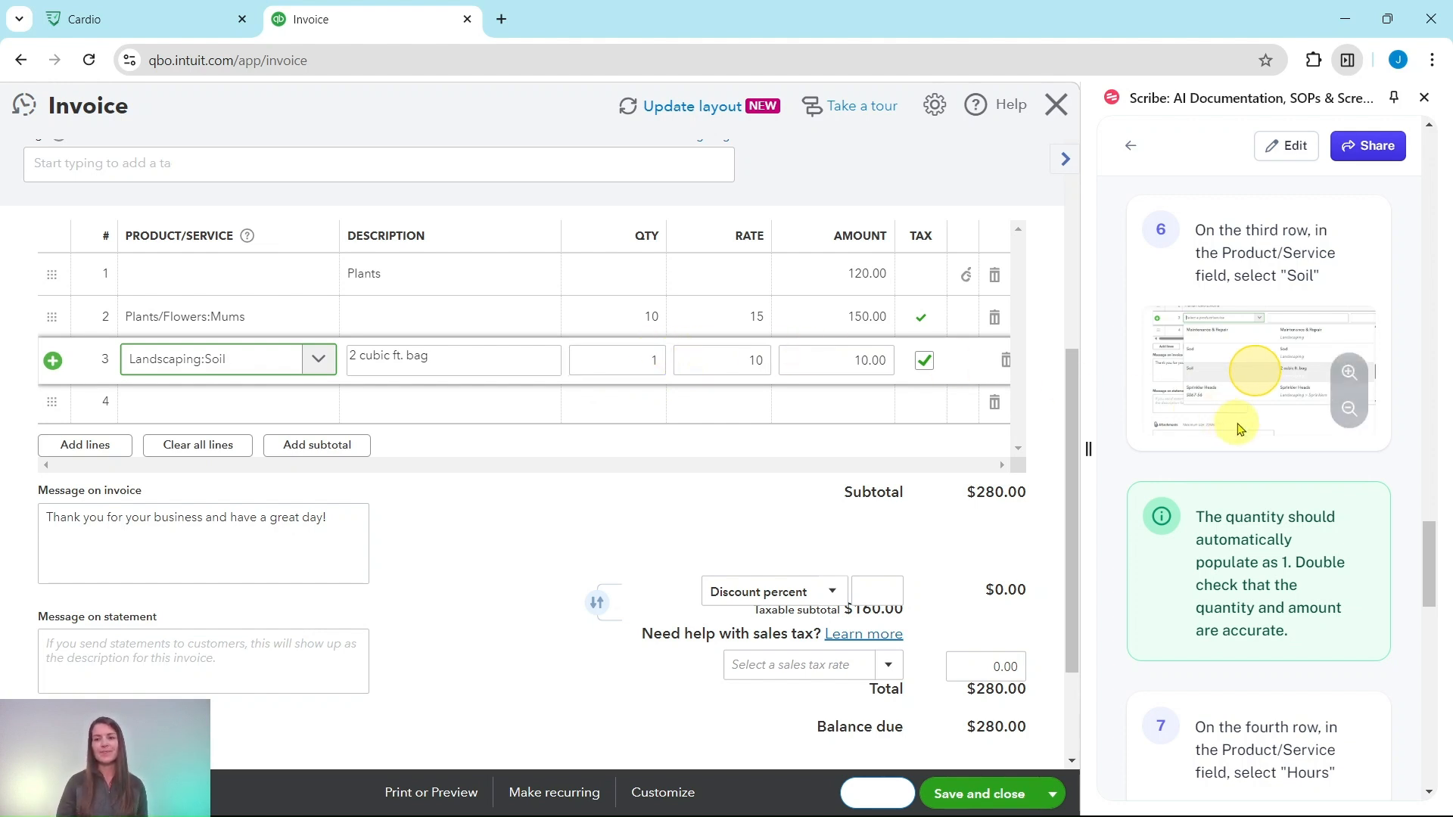
Add the product Hours from the Landscaping category on the invoice's fourth line.
{"action": "scroll", "coordinate": [1241, 416], "scroll_direction": "down", "scroll_amount": 6}
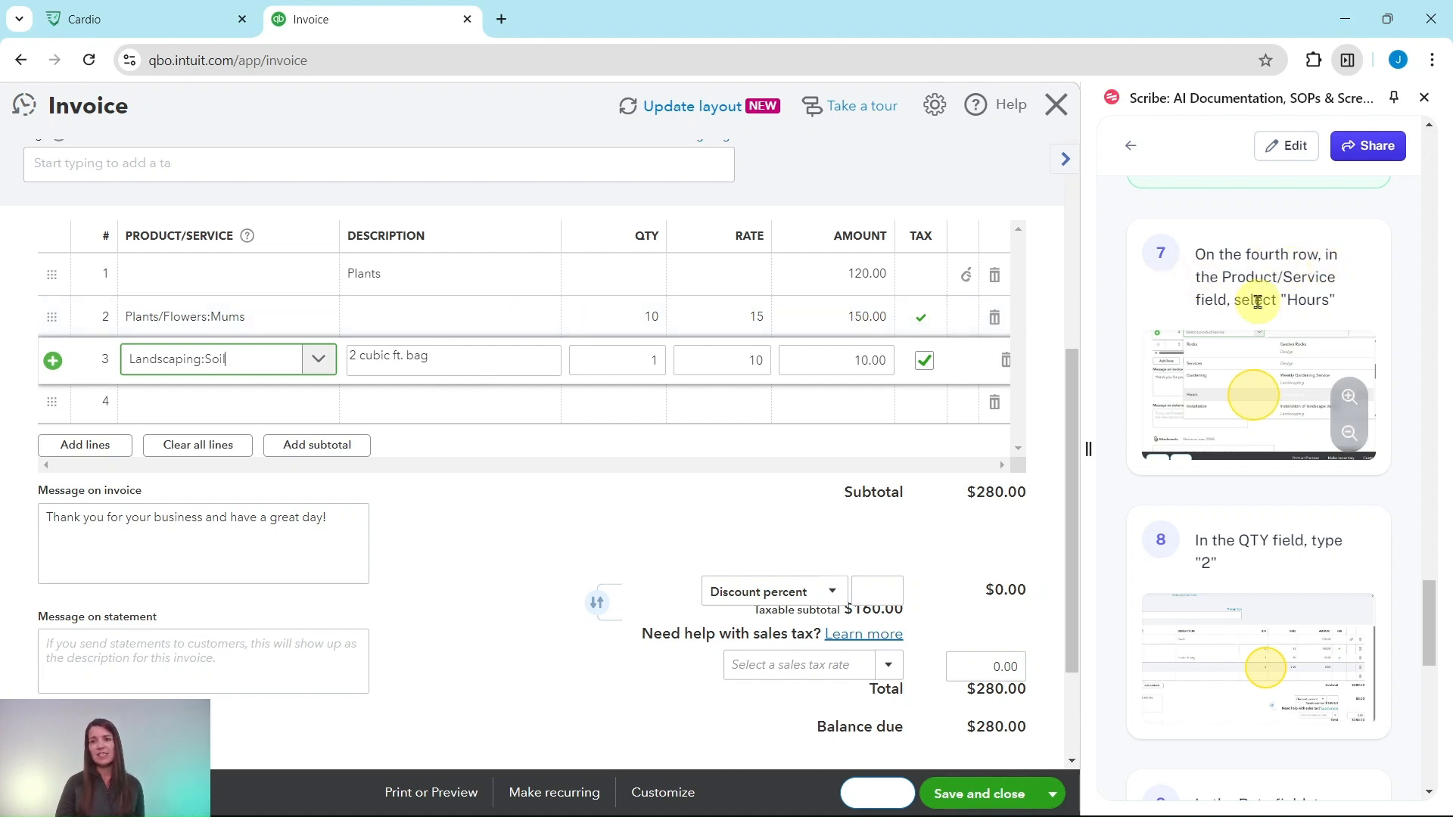
{"action": "left_click", "coordinate": [264, 408]}
{"action": "left_click", "coordinate": [264, 413]}
{"action": "type", "text": "hours"}
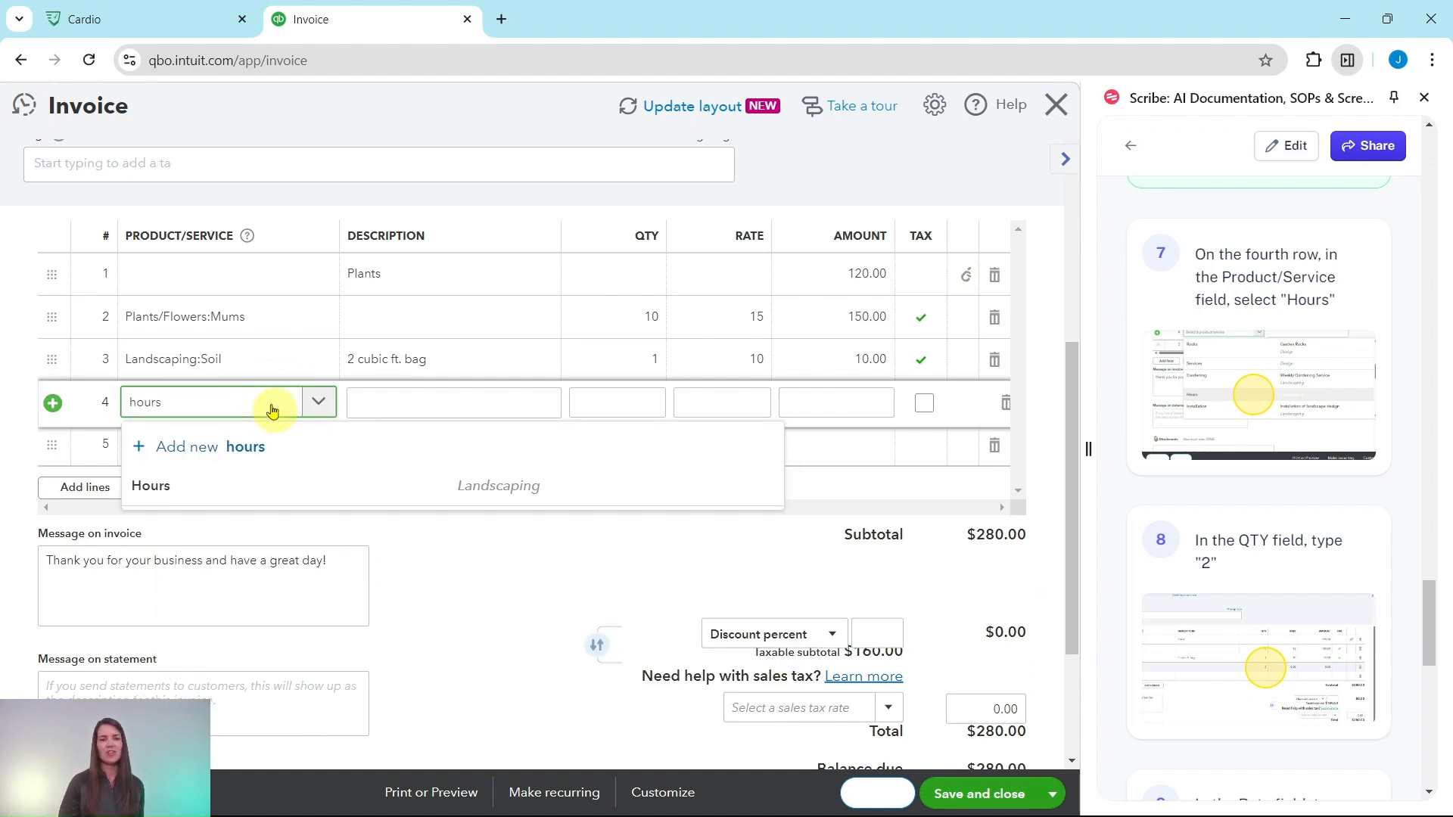
{"action": "left_click", "coordinate": [161, 495]}
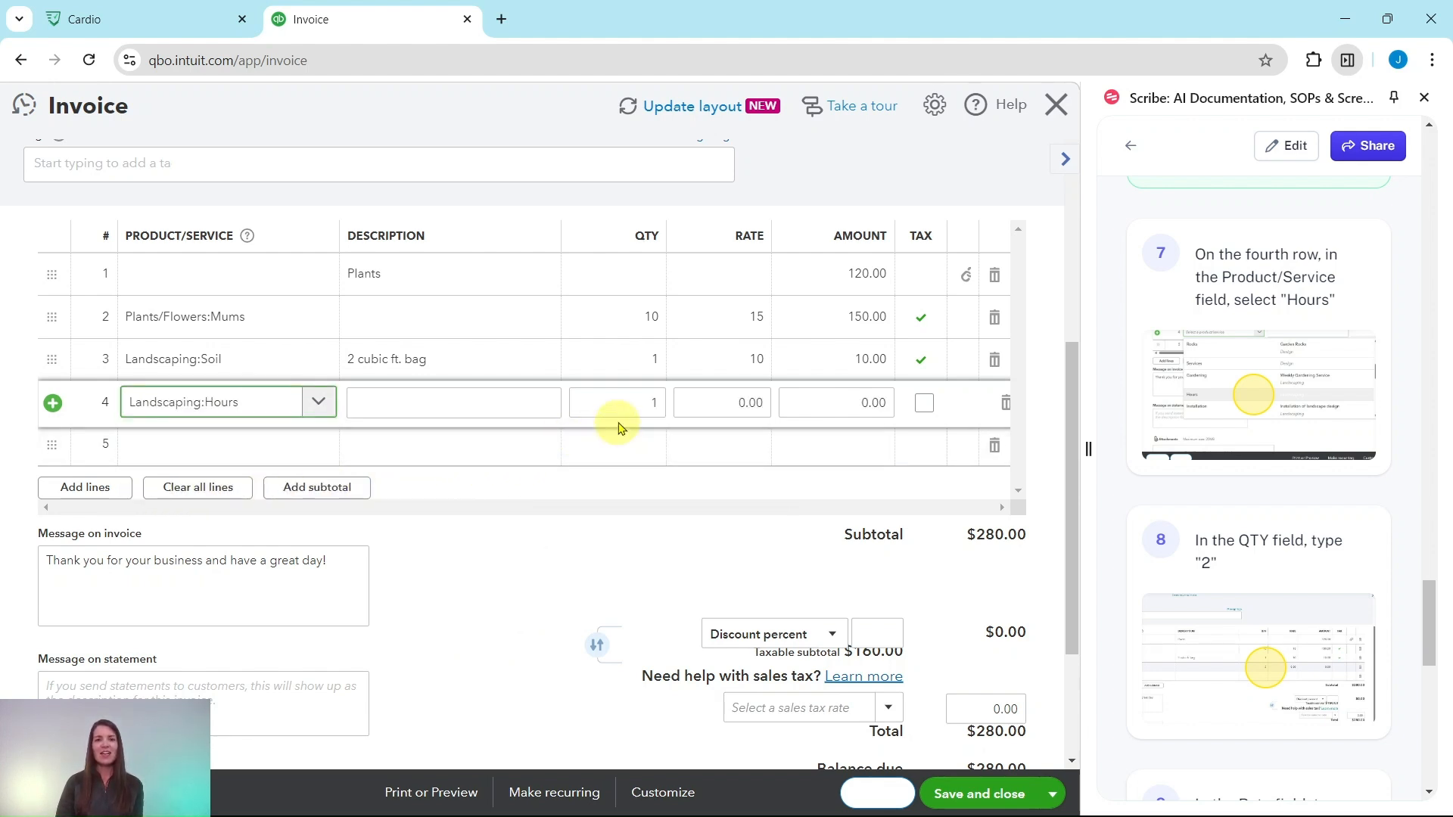
Set the quantity to 2 and the rate to 60 on the invoice's Hours line.
{"action": "left_click", "coordinate": [647, 402]}
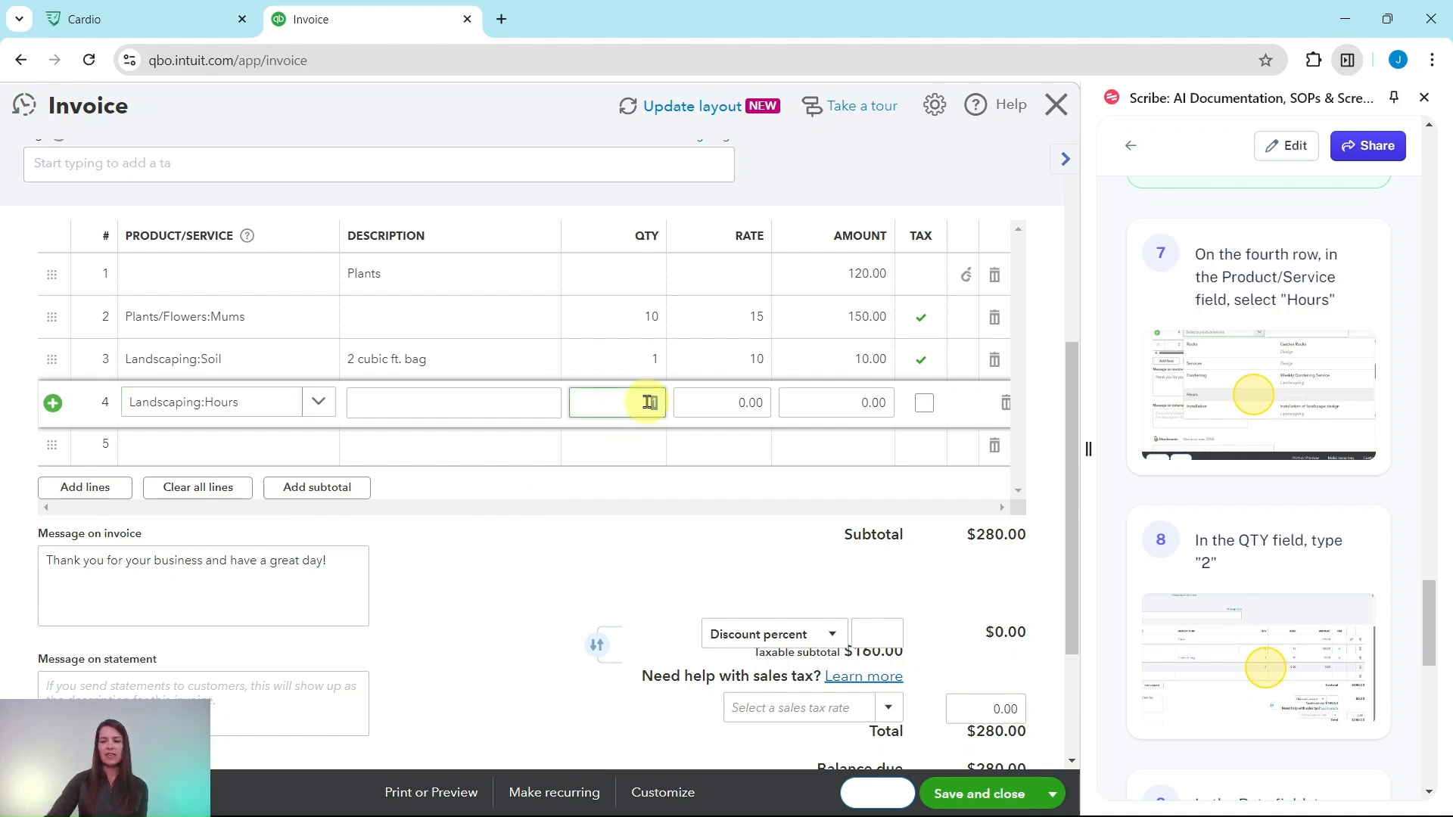
{"action": "type", "text": "2"}
{"action": "key", "text": "Tab"}
{"action": "scroll", "coordinate": [1187, 489], "scroll_direction": "down", "scroll_amount": 3}
{"action": "scroll", "coordinate": [1187, 488], "scroll_direction": "down", "scroll_amount": 5}
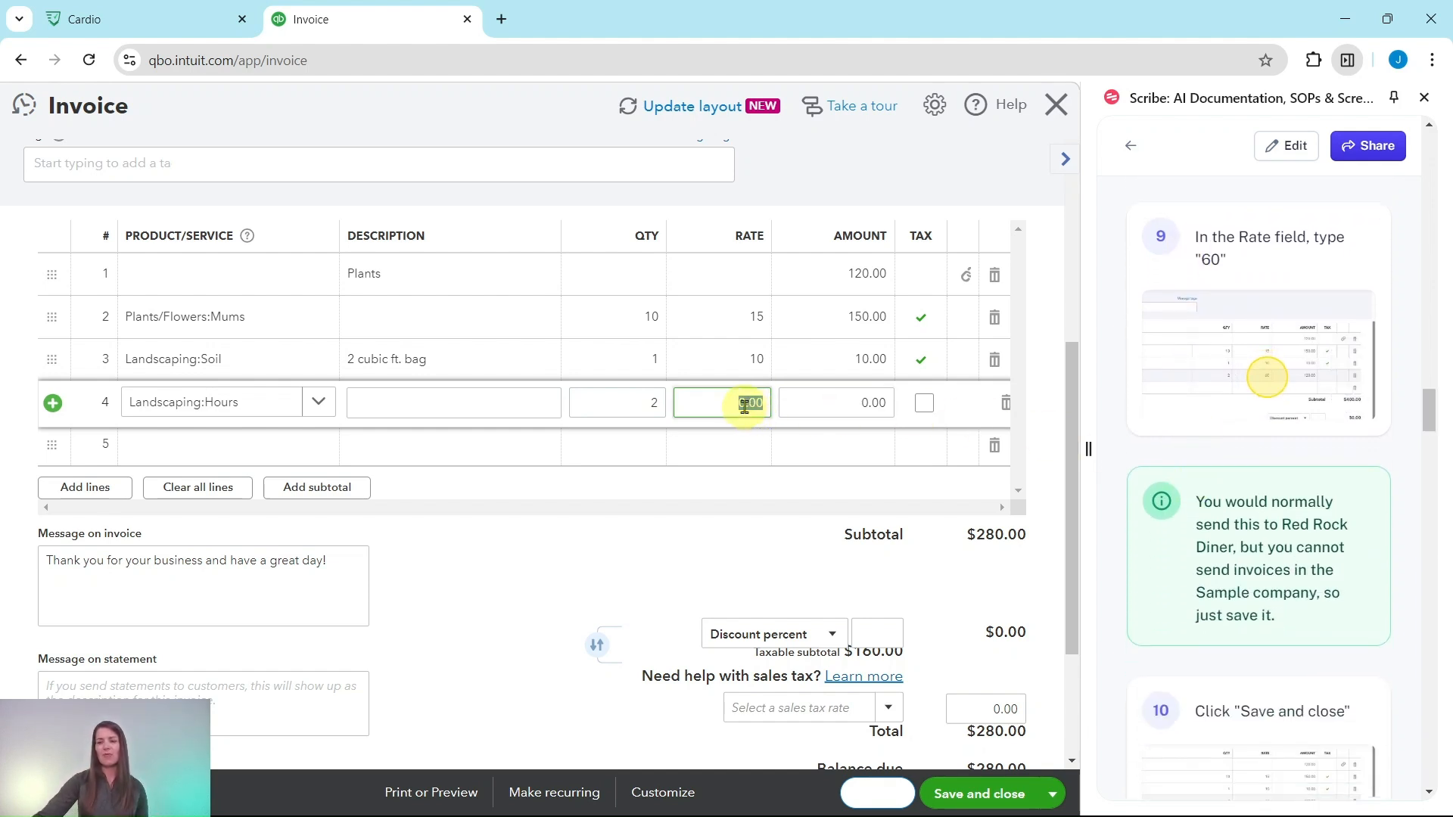
{"action": "type", "text": "60"}
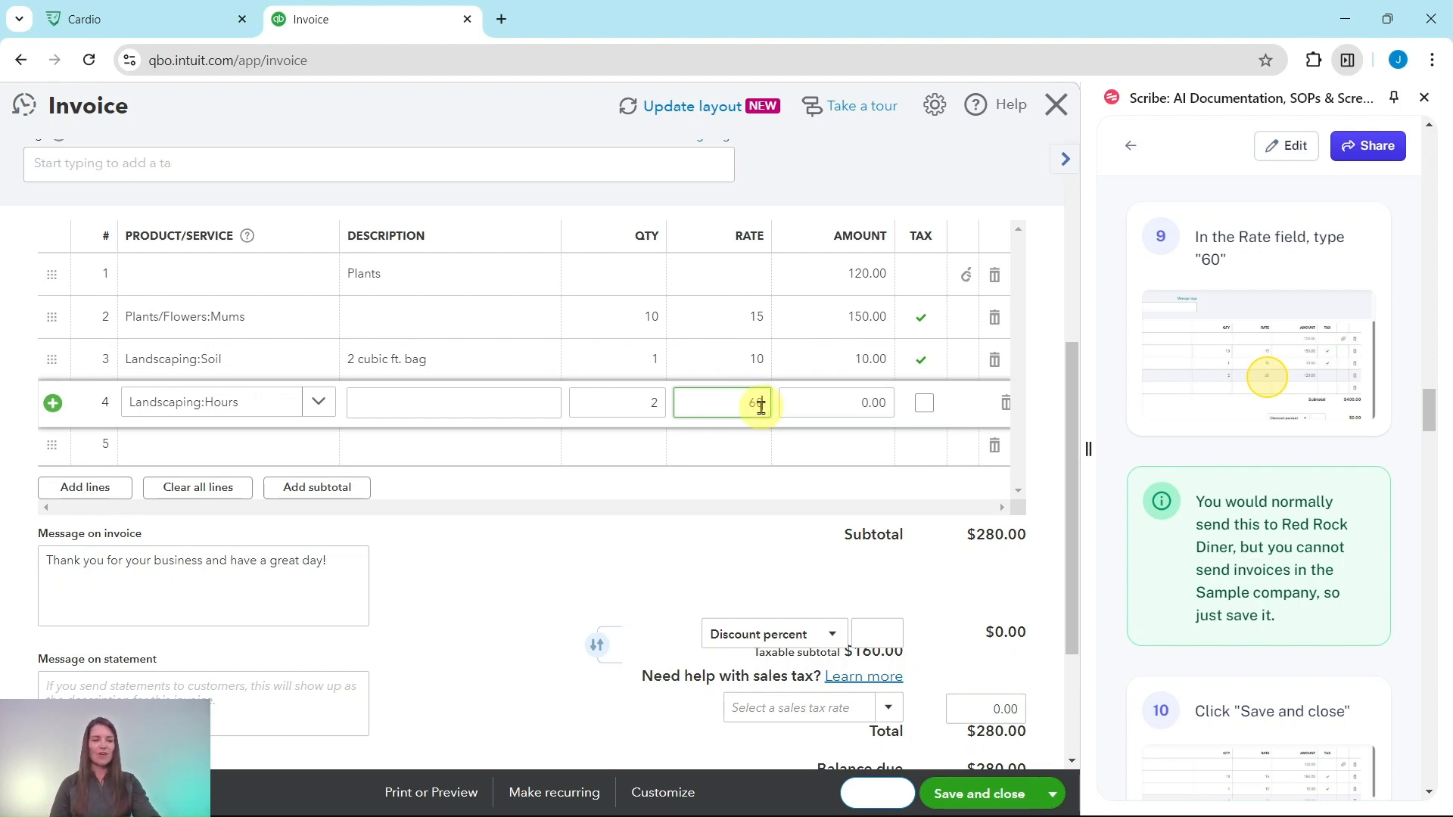
{"action": "left_click", "coordinate": [860, 403]}
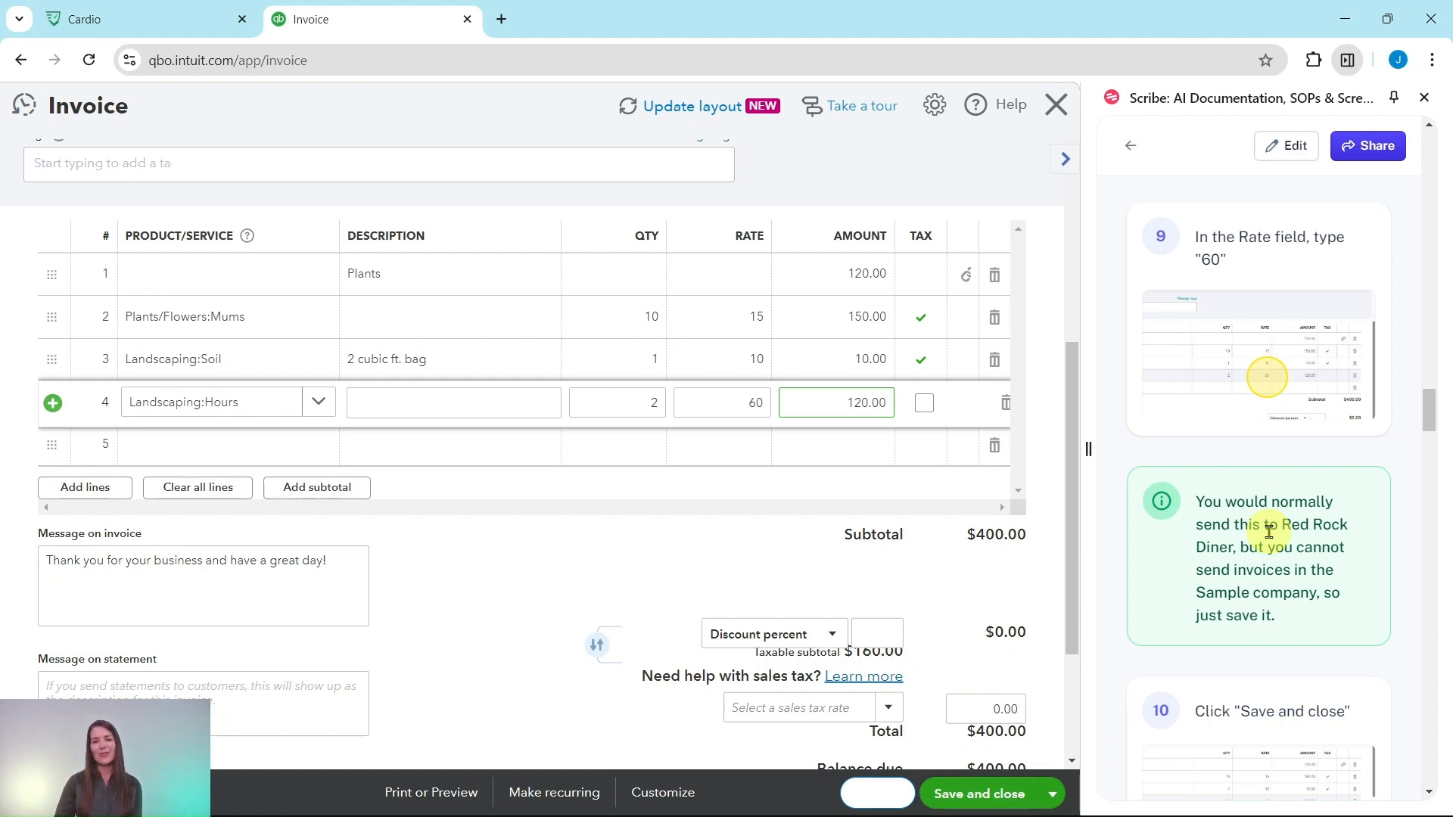
Save the Red Rock Diner invoice and close it.
{"action": "scroll", "coordinate": [1249, 539], "scroll_direction": "down", "scroll_amount": 3}
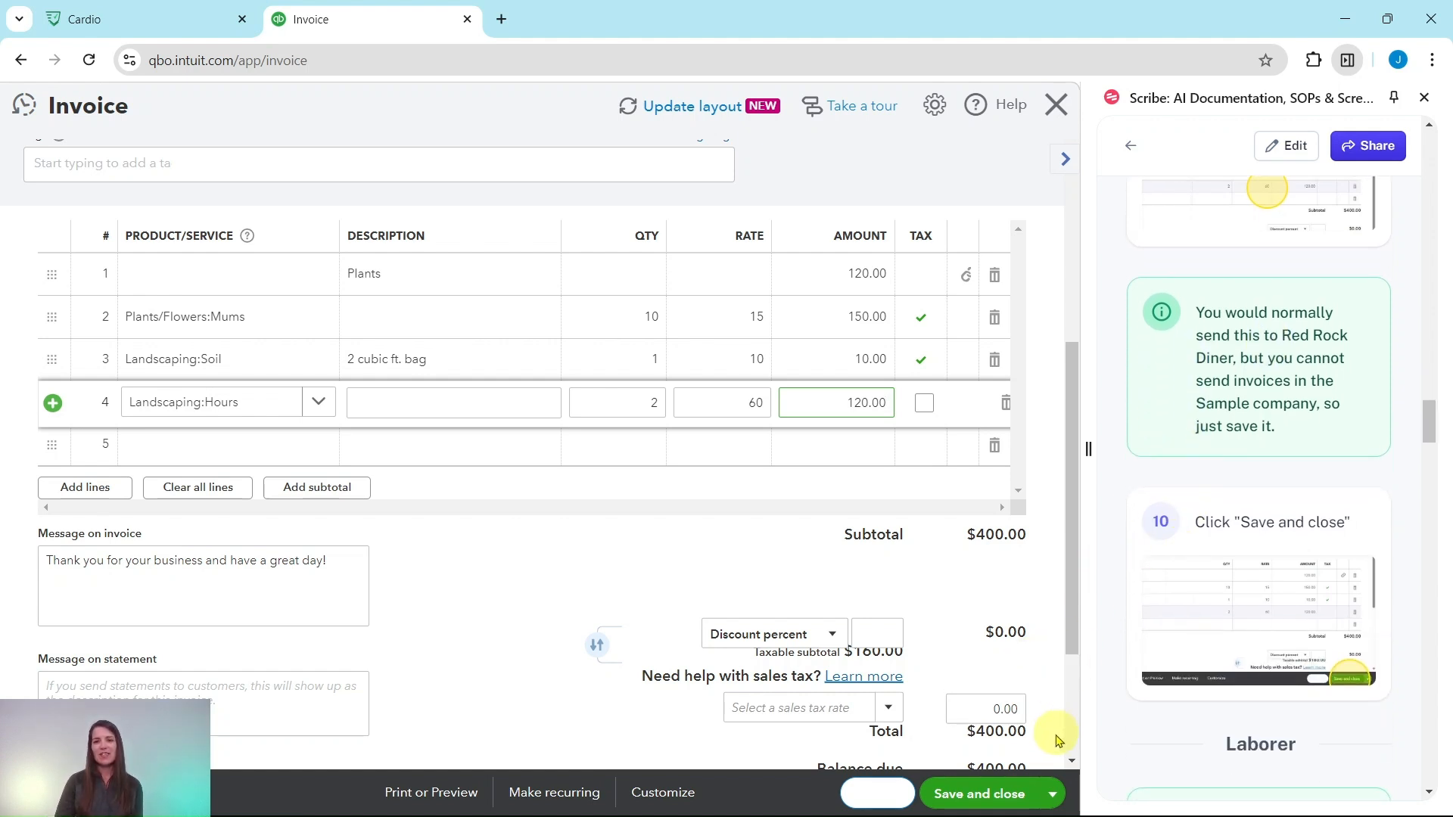
{"action": "left_click", "coordinate": [1054, 799]}
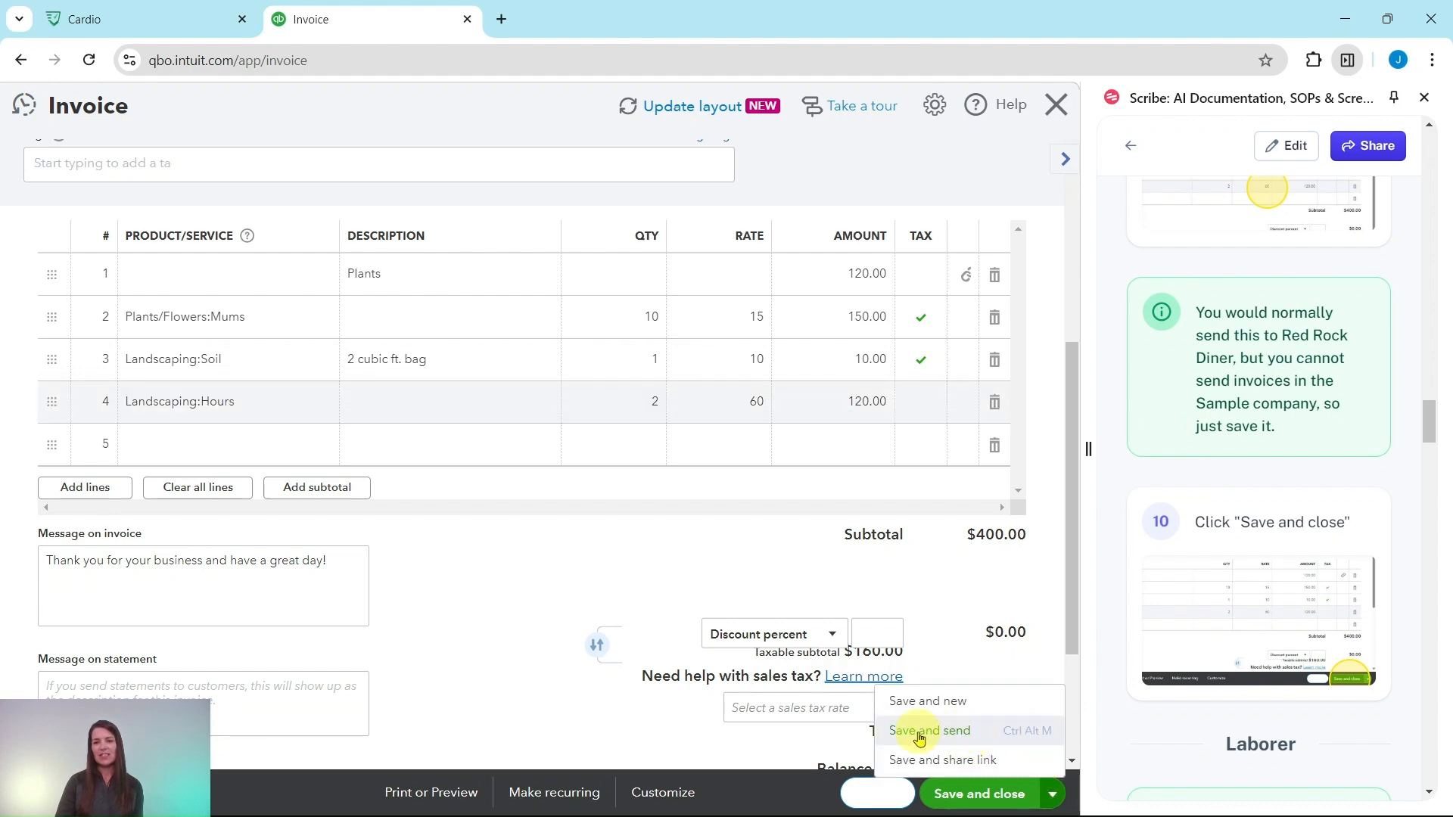
{"action": "left_click", "coordinate": [981, 798]}
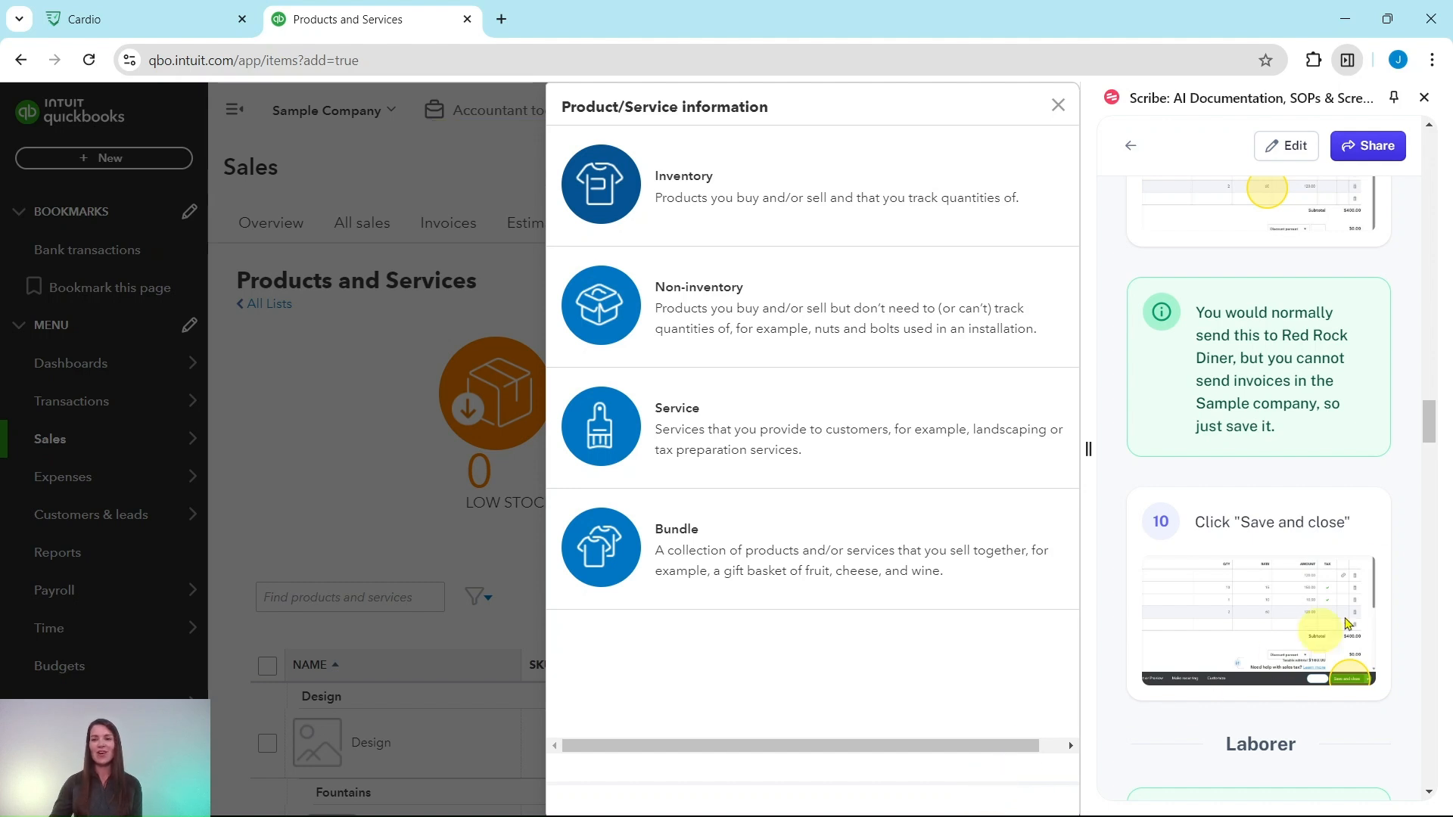
Dismiss the Product/Service information pane and go to the Vendors list under Expenses.
{"action": "scroll", "coordinate": [1286, 492], "scroll_direction": "down", "scroll_amount": 6}
{"action": "scroll", "coordinate": [1284, 303], "scroll_direction": "down", "scroll_amount": 2}
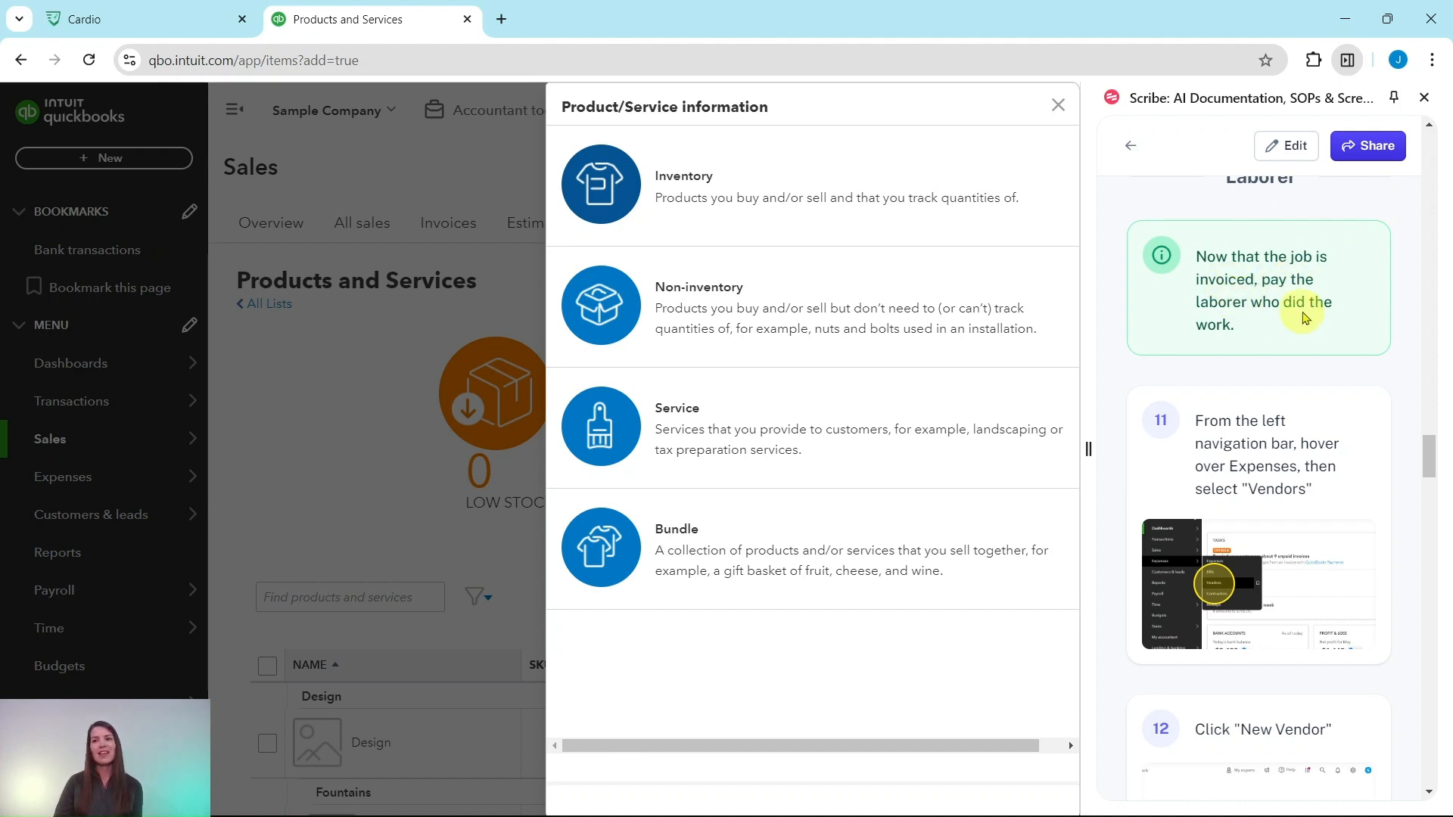
{"action": "scroll", "coordinate": [1294, 315], "scroll_direction": "down", "scroll_amount": 3}
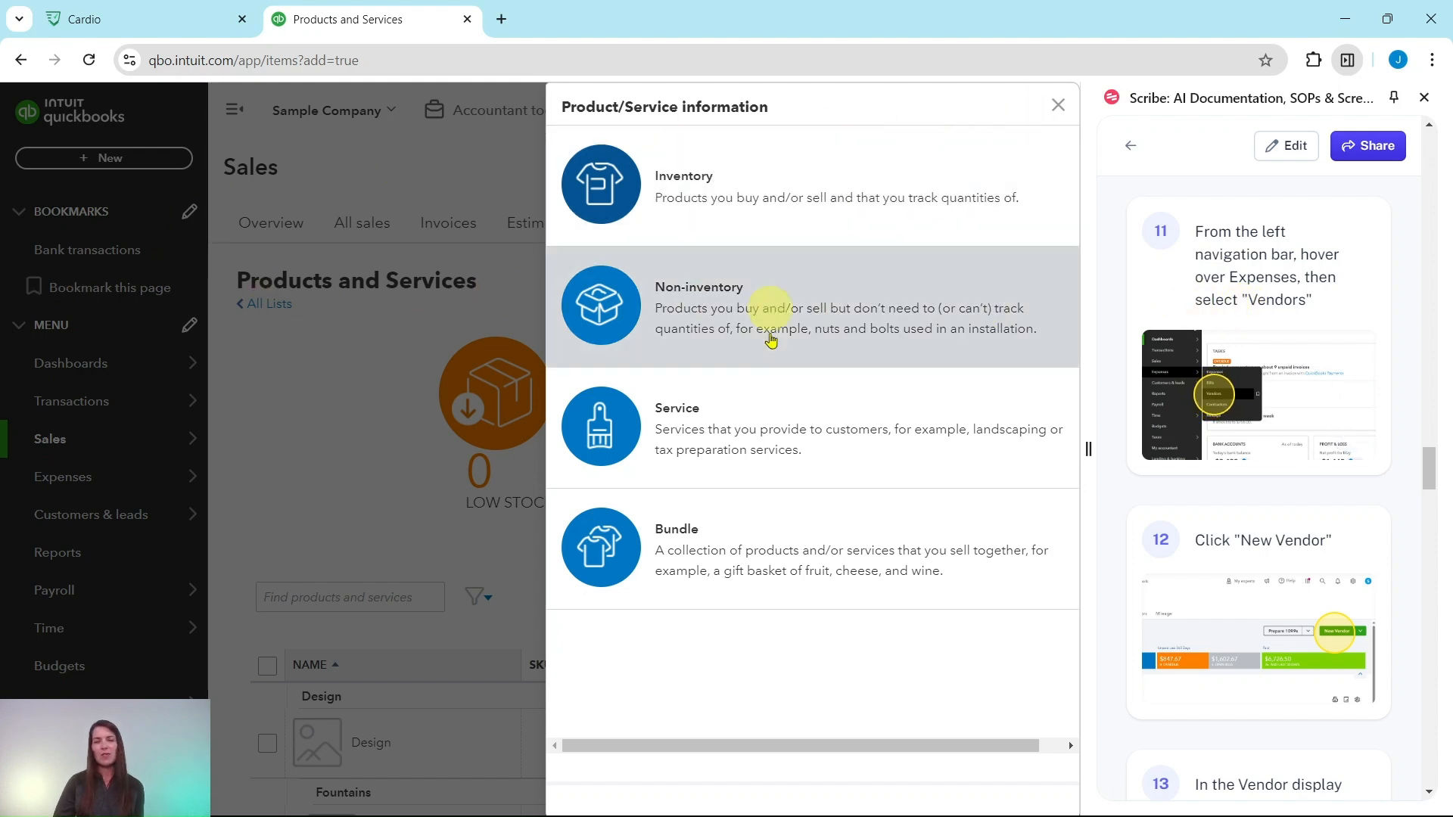
{"action": "left_click", "coordinate": [1058, 105]}
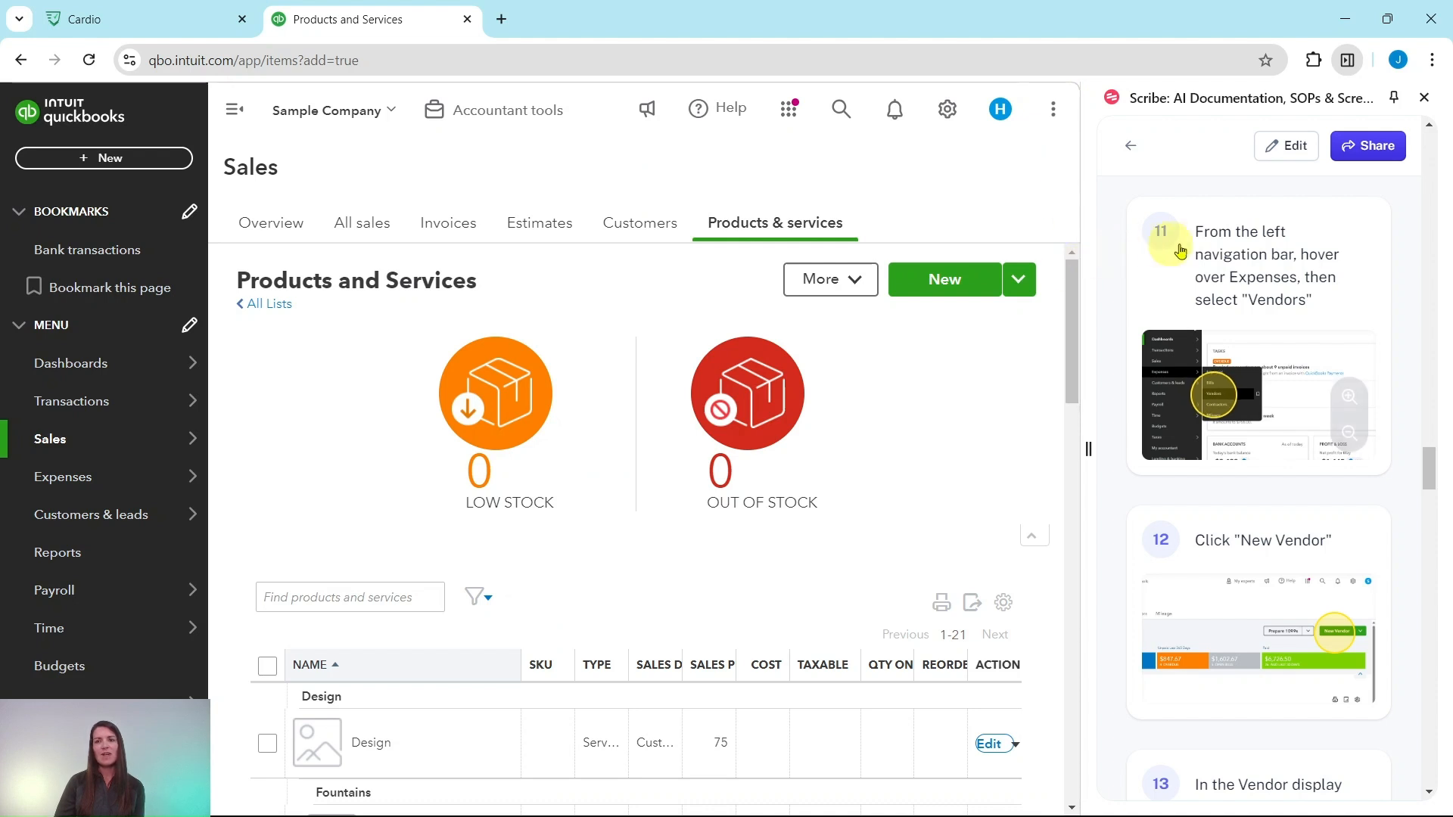
{"action": "mouse_move", "coordinate": [68, 485]}
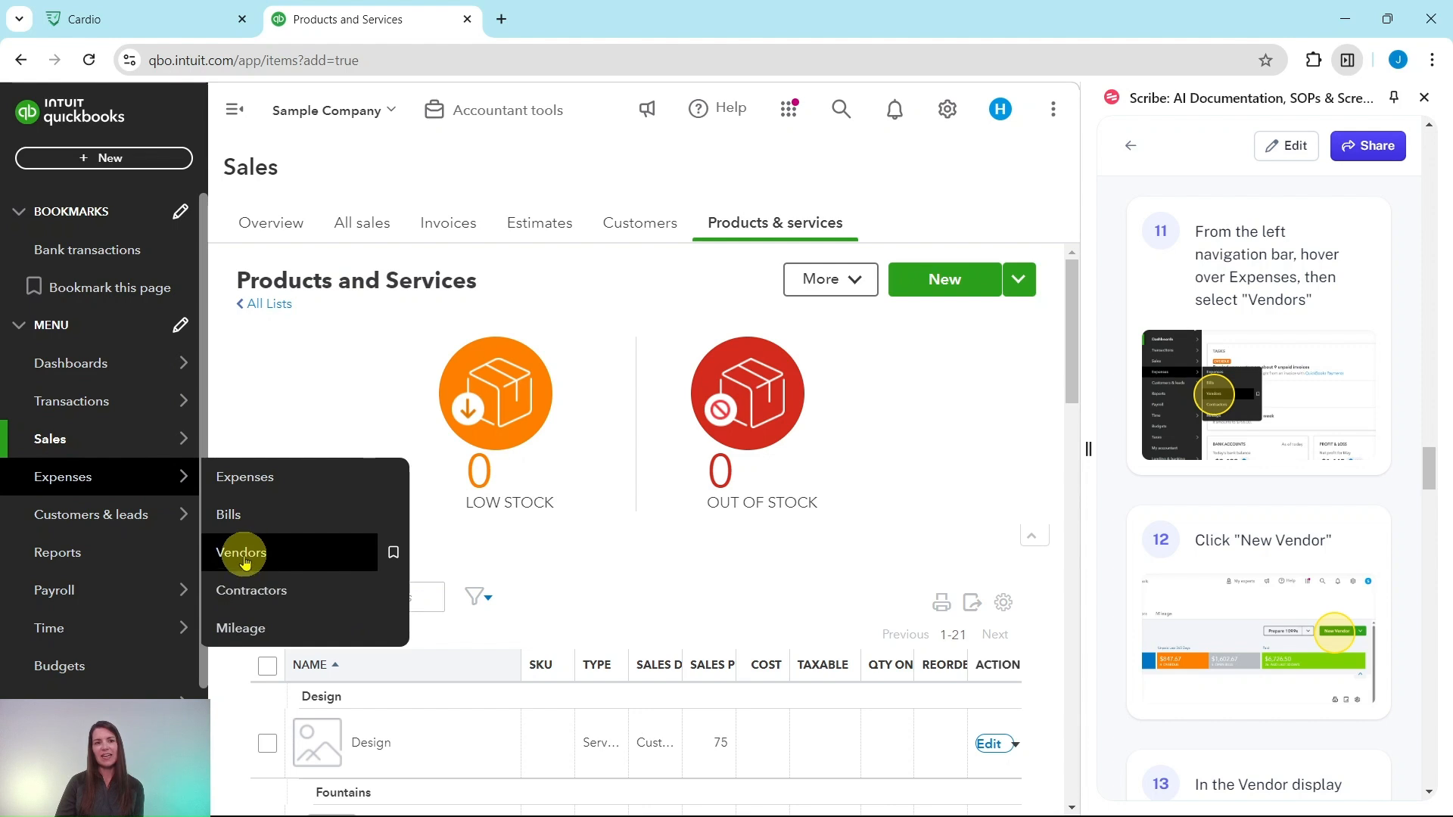
{"action": "left_click", "coordinate": [244, 565]}
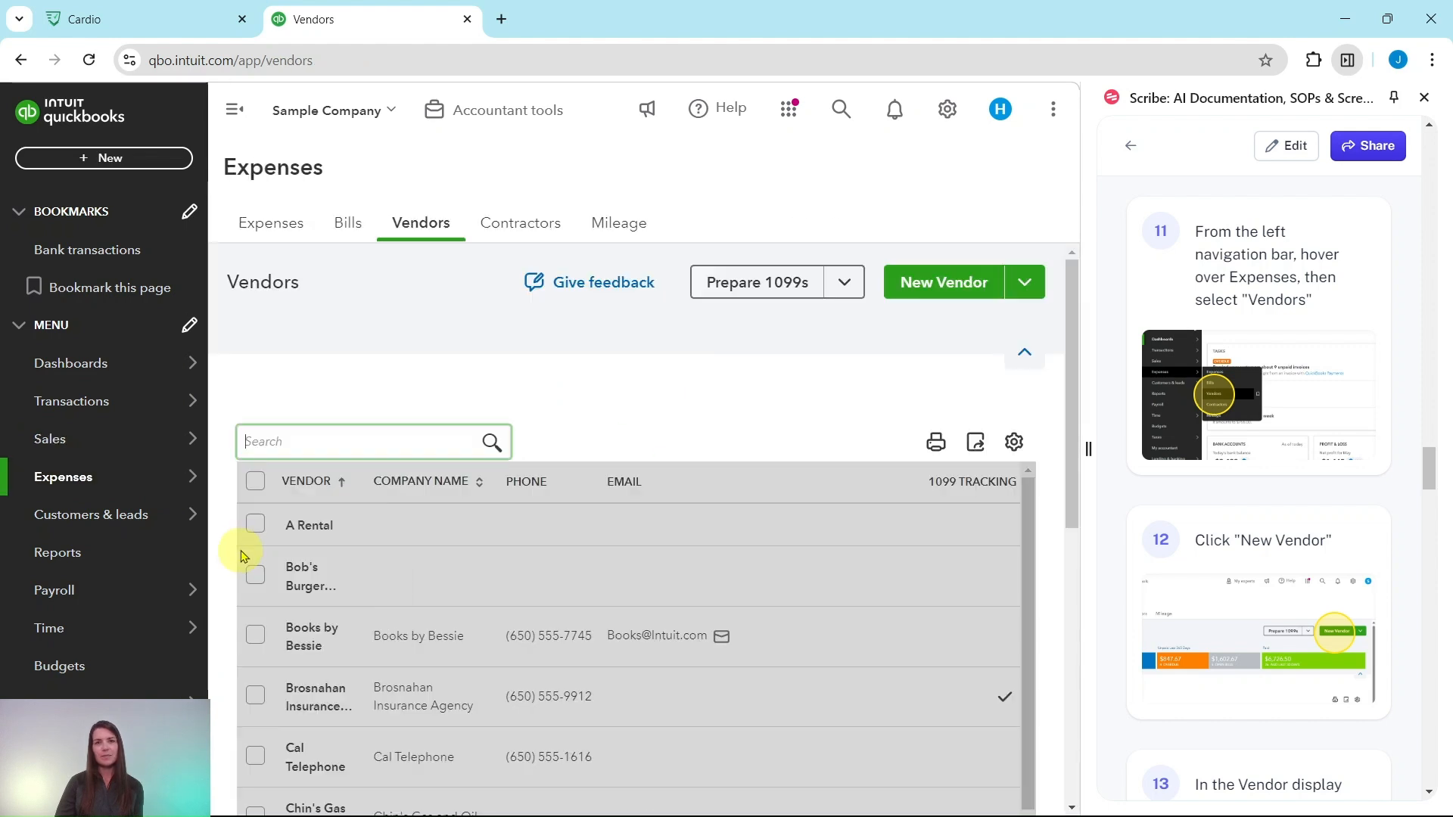
Start a new vendor and enter the laborer's full name as the vendor display name.
{"action": "scroll", "coordinate": [1287, 409], "scroll_direction": "down", "scroll_amount": 4}
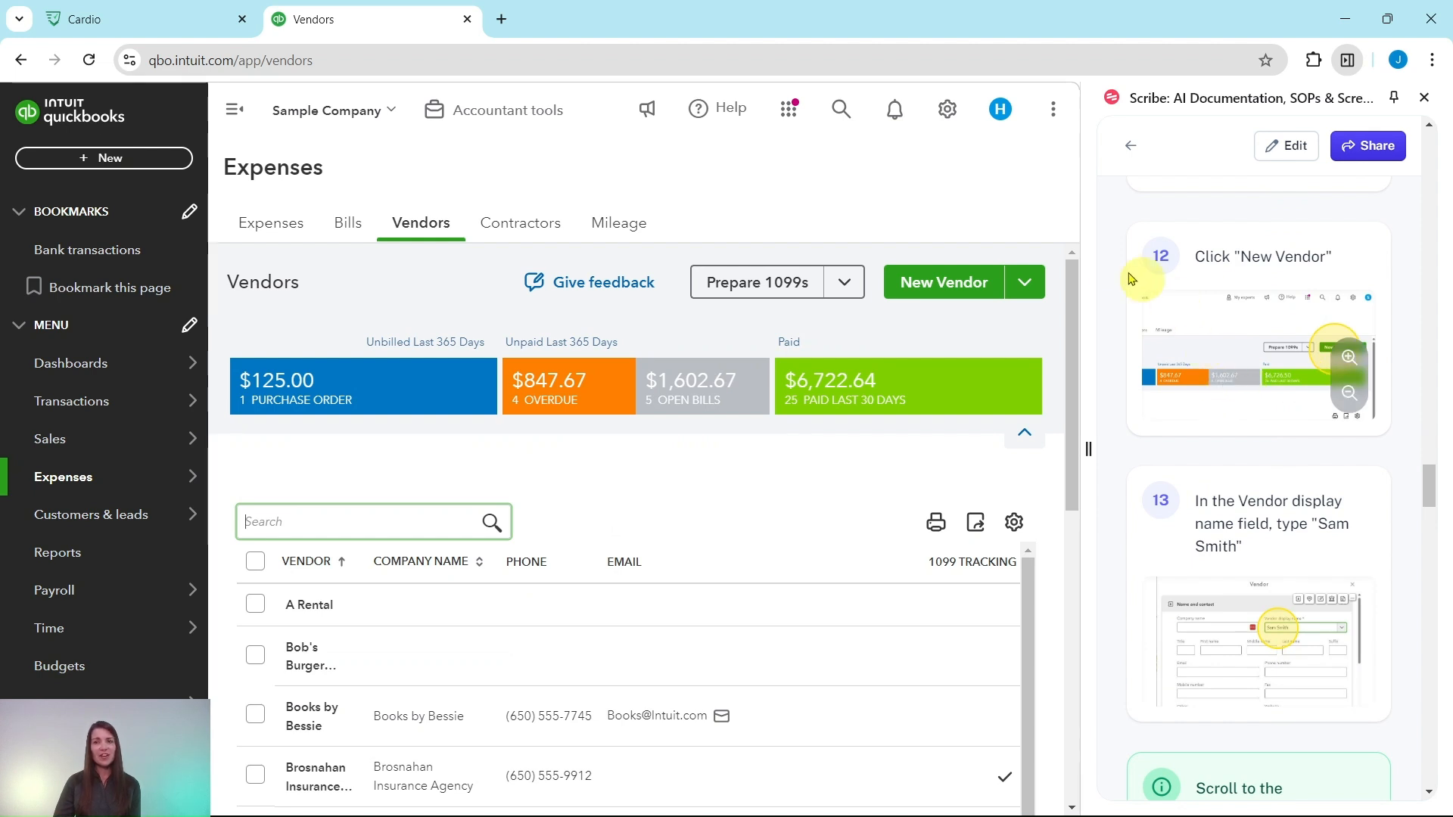
{"action": "left_click", "coordinate": [934, 284]}
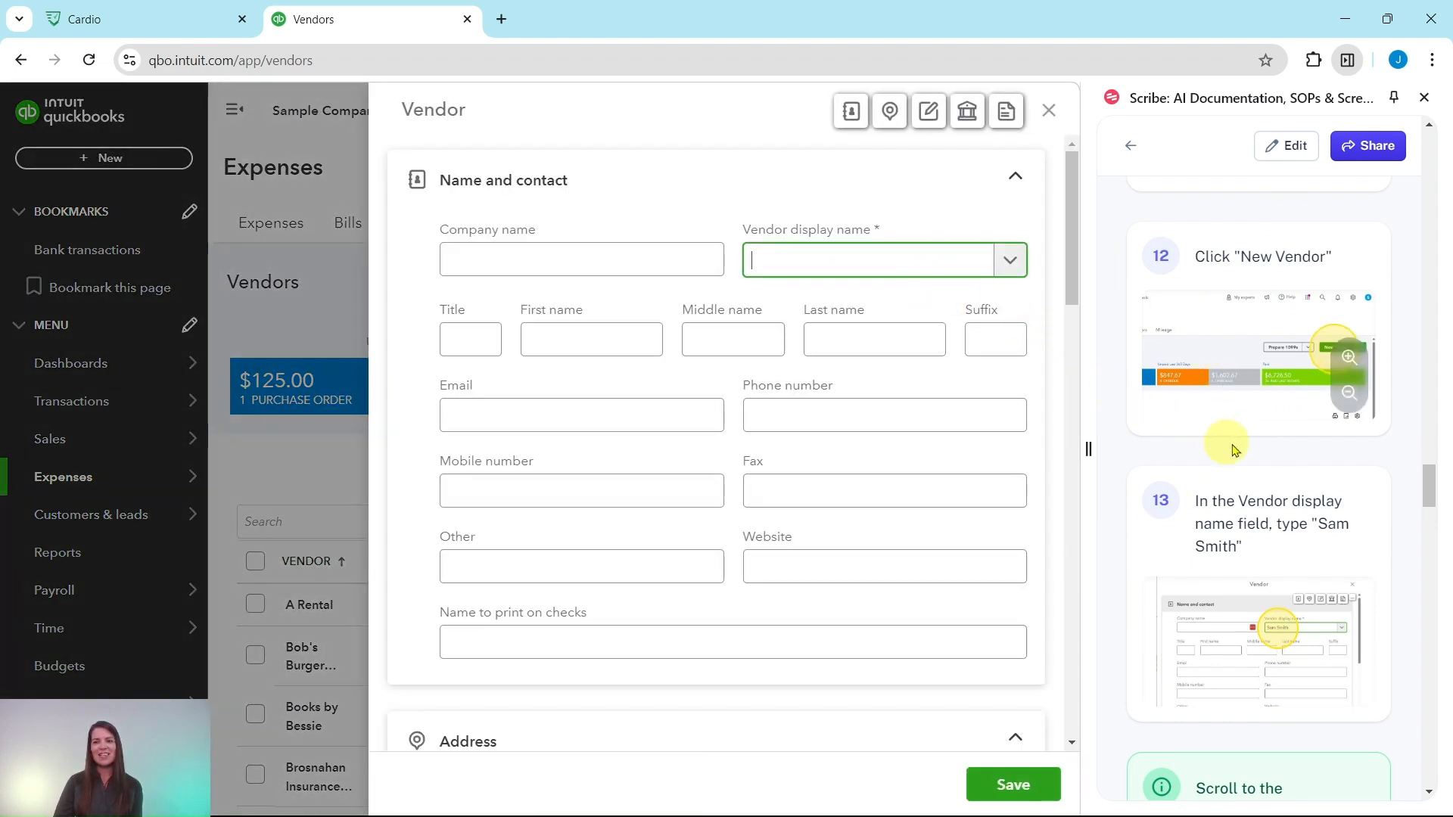
{"action": "scroll", "coordinate": [1242, 447], "scroll_direction": "down", "scroll_amount": 1}
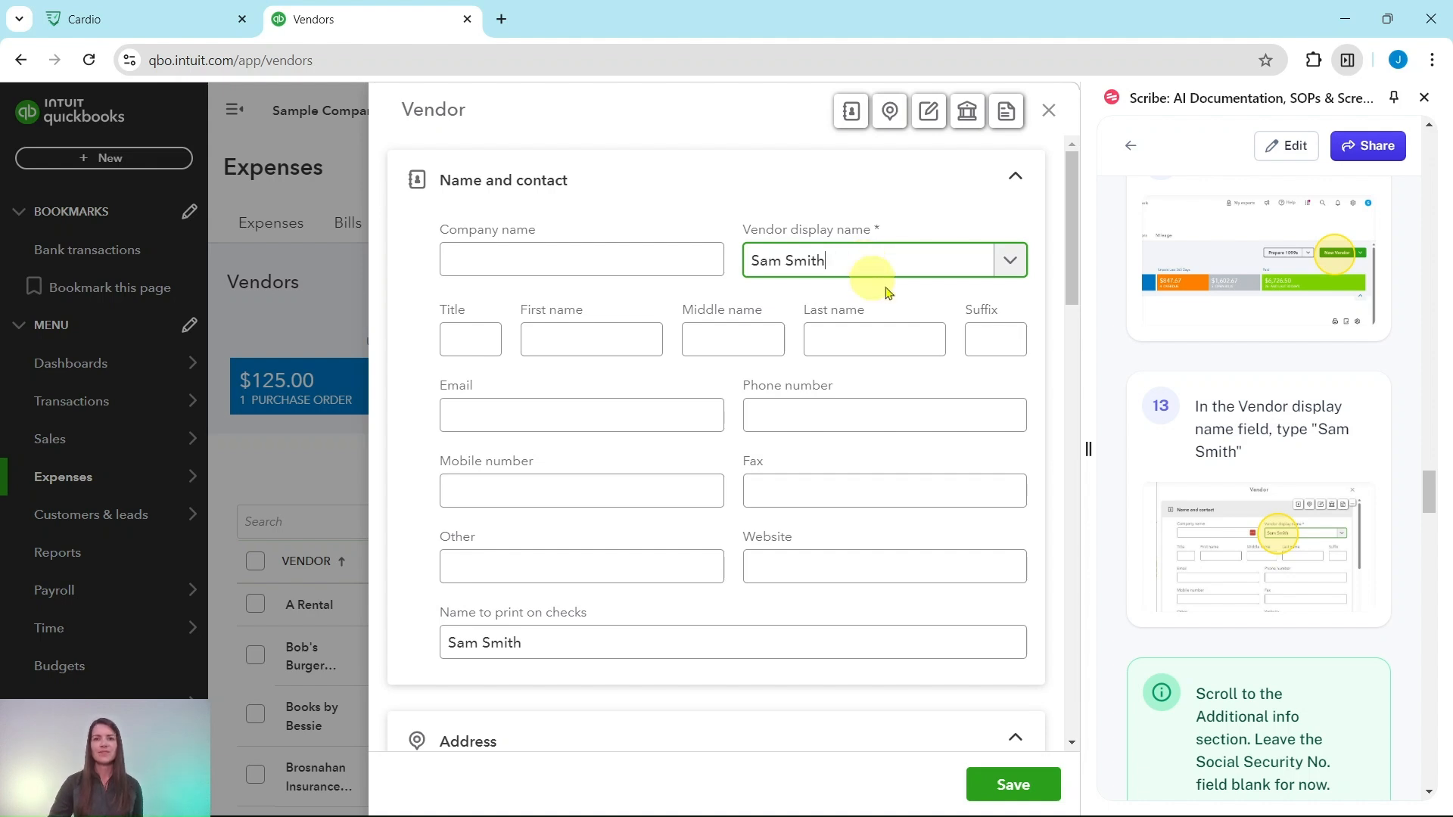
Enable Track payments for 1099 in the vendor's additional info and set the hourly billing rate to 60.
{"action": "scroll", "coordinate": [1279, 529], "scroll_direction": "down", "scroll_amount": 3}
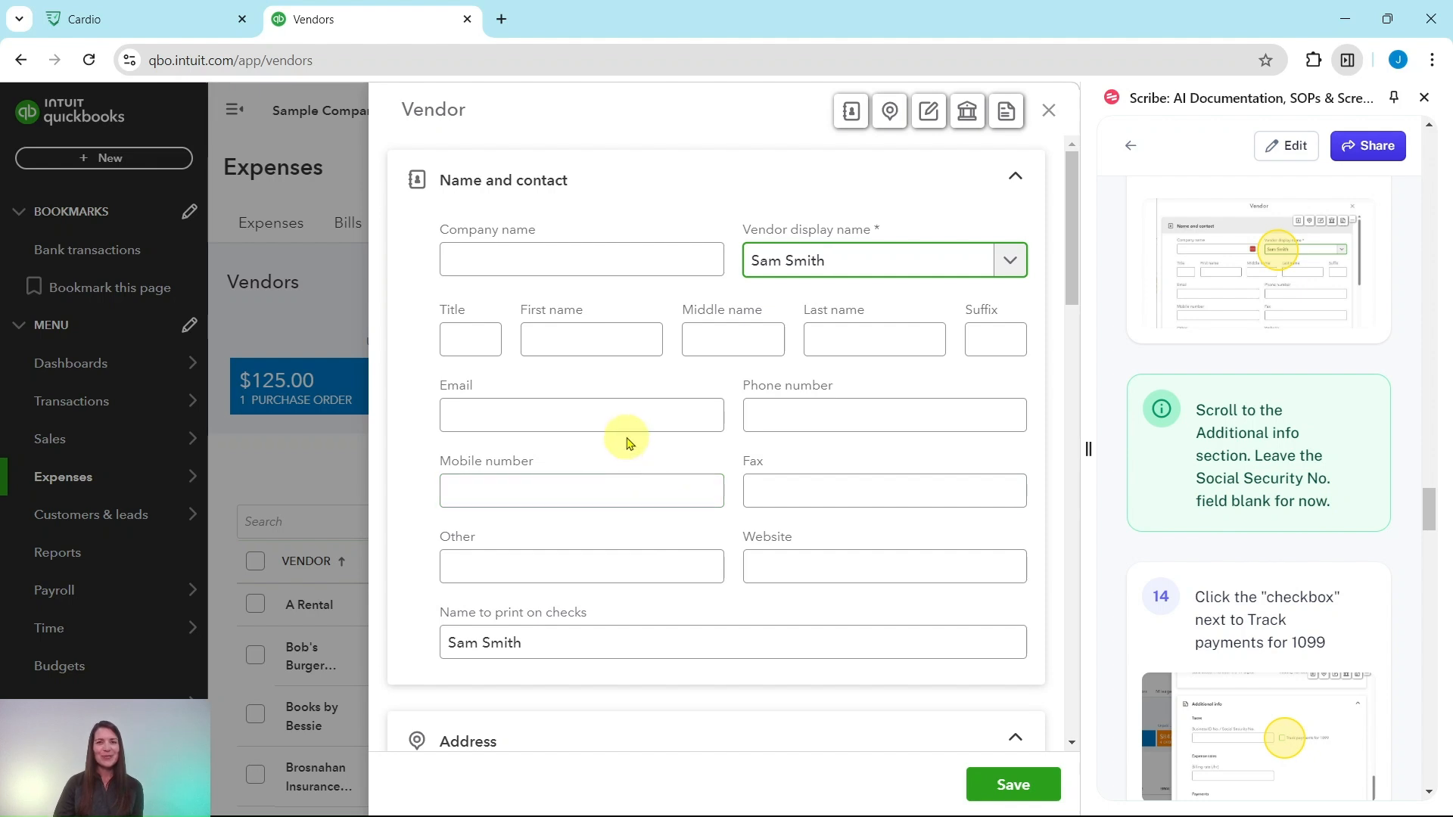
{"action": "scroll", "coordinate": [627, 439], "scroll_direction": "down", "scroll_amount": 2}
{"action": "scroll", "coordinate": [626, 441], "scroll_direction": "down", "scroll_amount": 12}
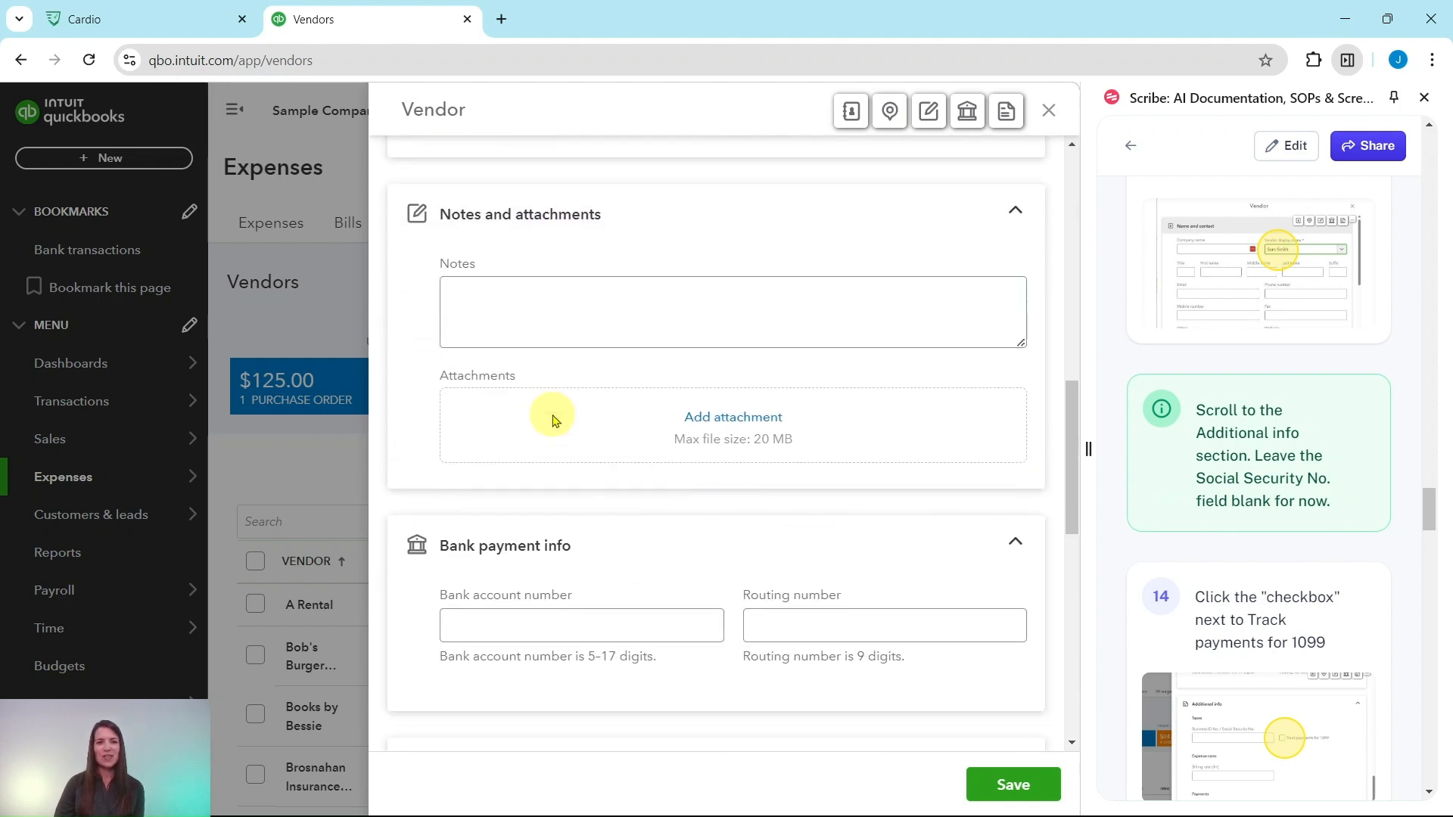
{"action": "scroll", "coordinate": [538, 415], "scroll_direction": "down", "scroll_amount": 3}
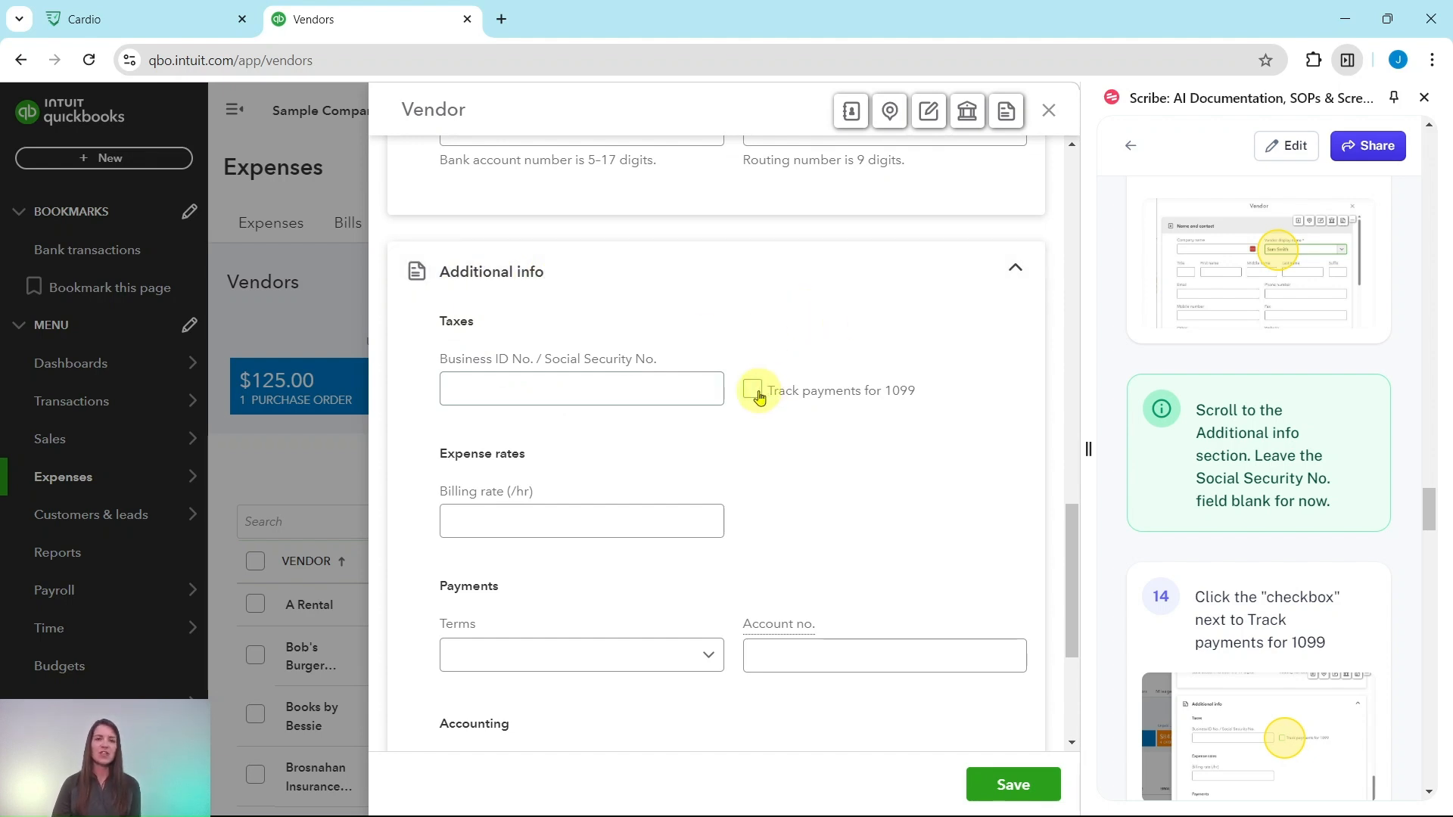
{"action": "scroll", "coordinate": [1207, 469], "scroll_direction": "down", "scroll_amount": 8}
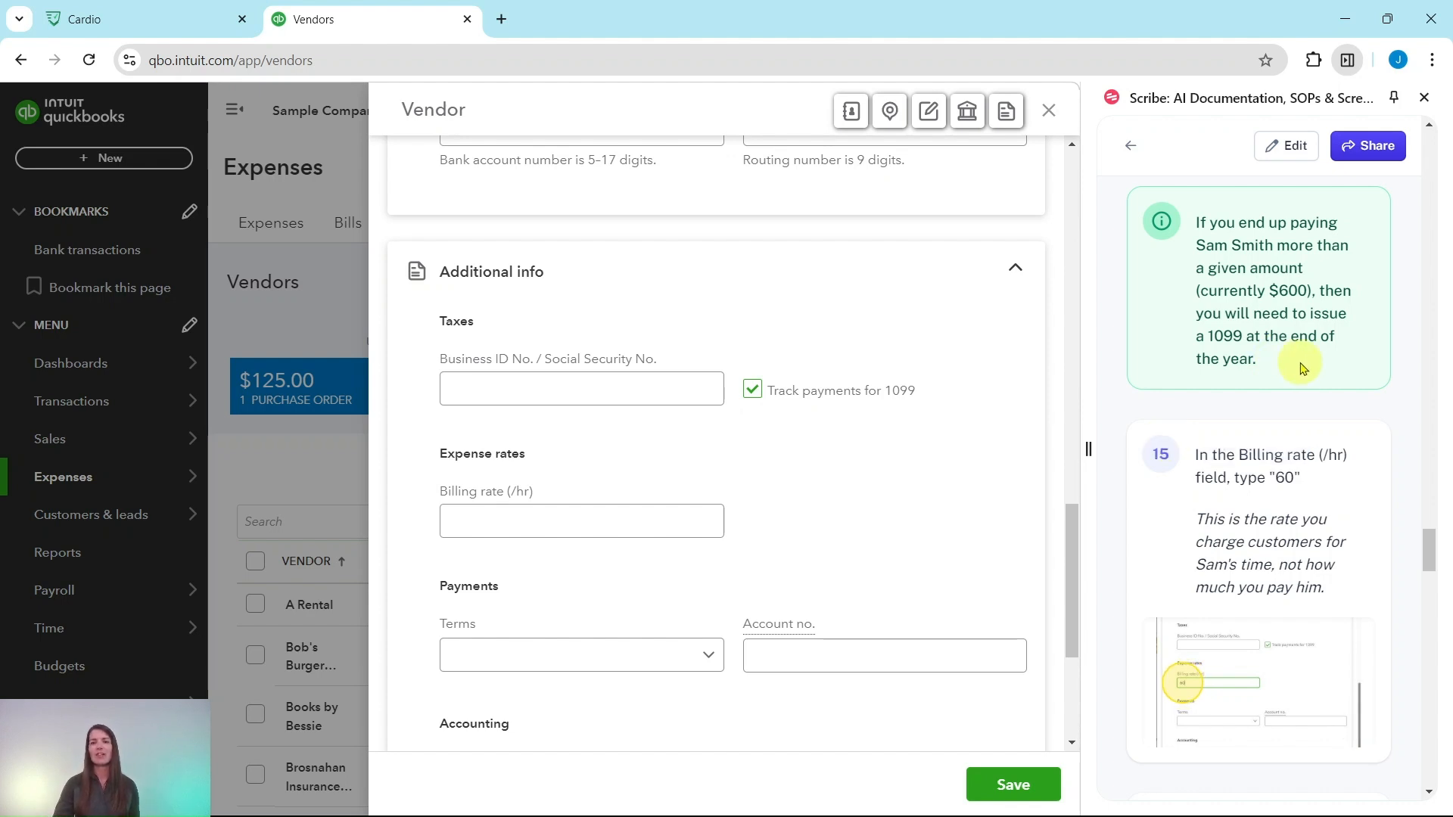
{"action": "scroll", "coordinate": [1323, 418], "scroll_direction": "down", "scroll_amount": 3}
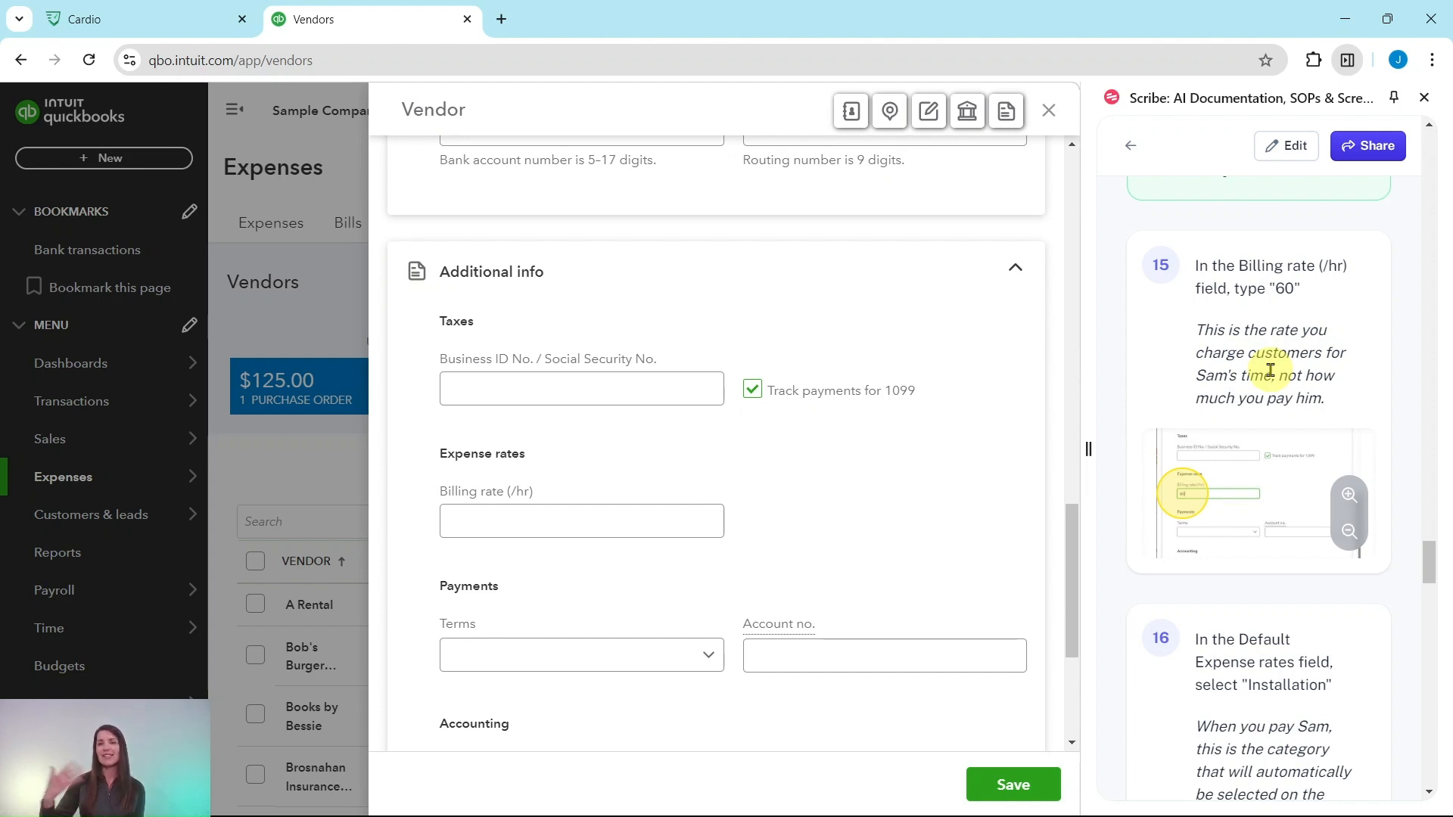
{"action": "left_click", "coordinate": [558, 522]}
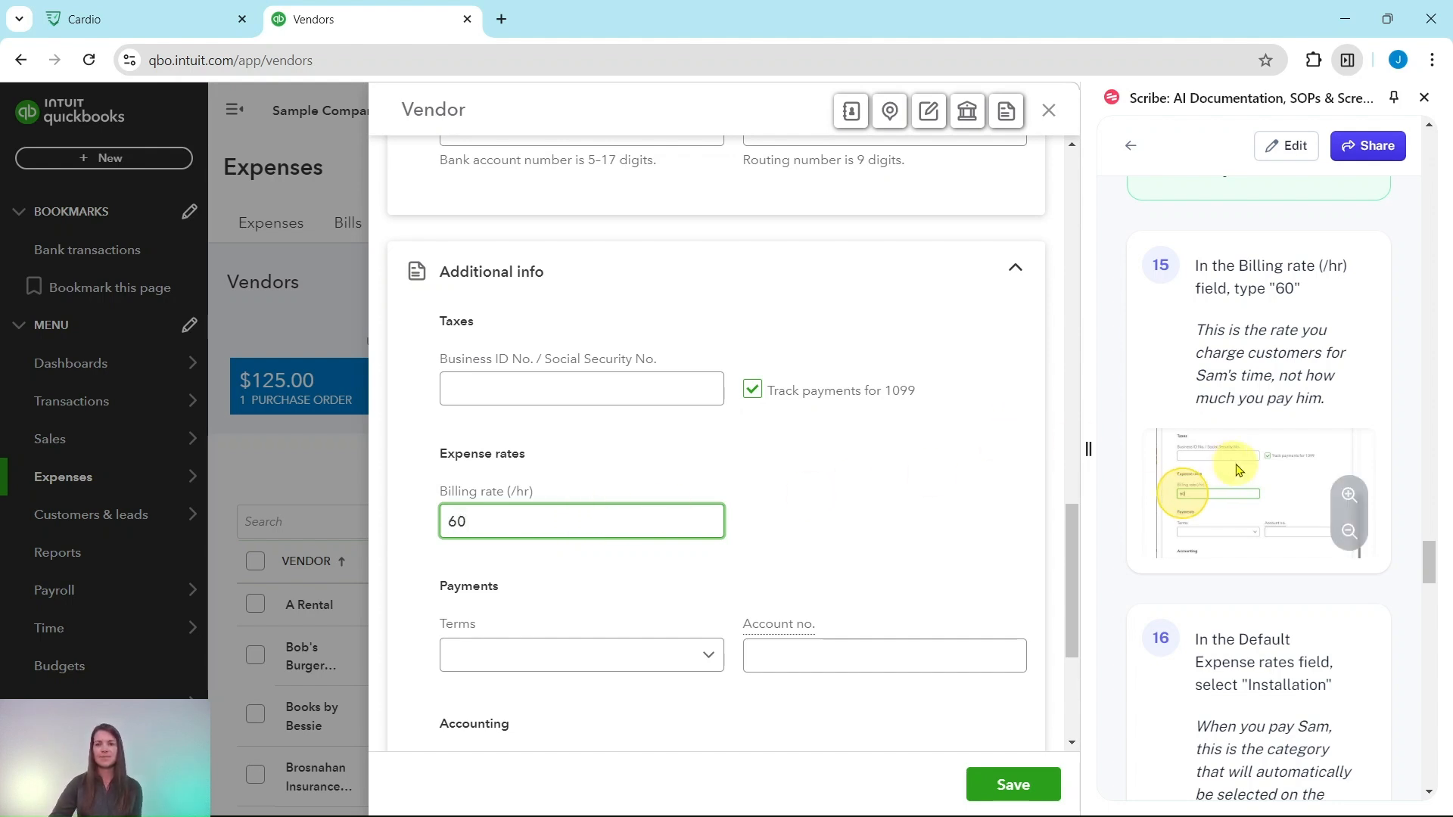
Set the vendor's default expense category to Installation, under Job Expenses: Cost of Labor.
{"action": "scroll", "coordinate": [1248, 453], "scroll_direction": "down", "scroll_amount": 4}
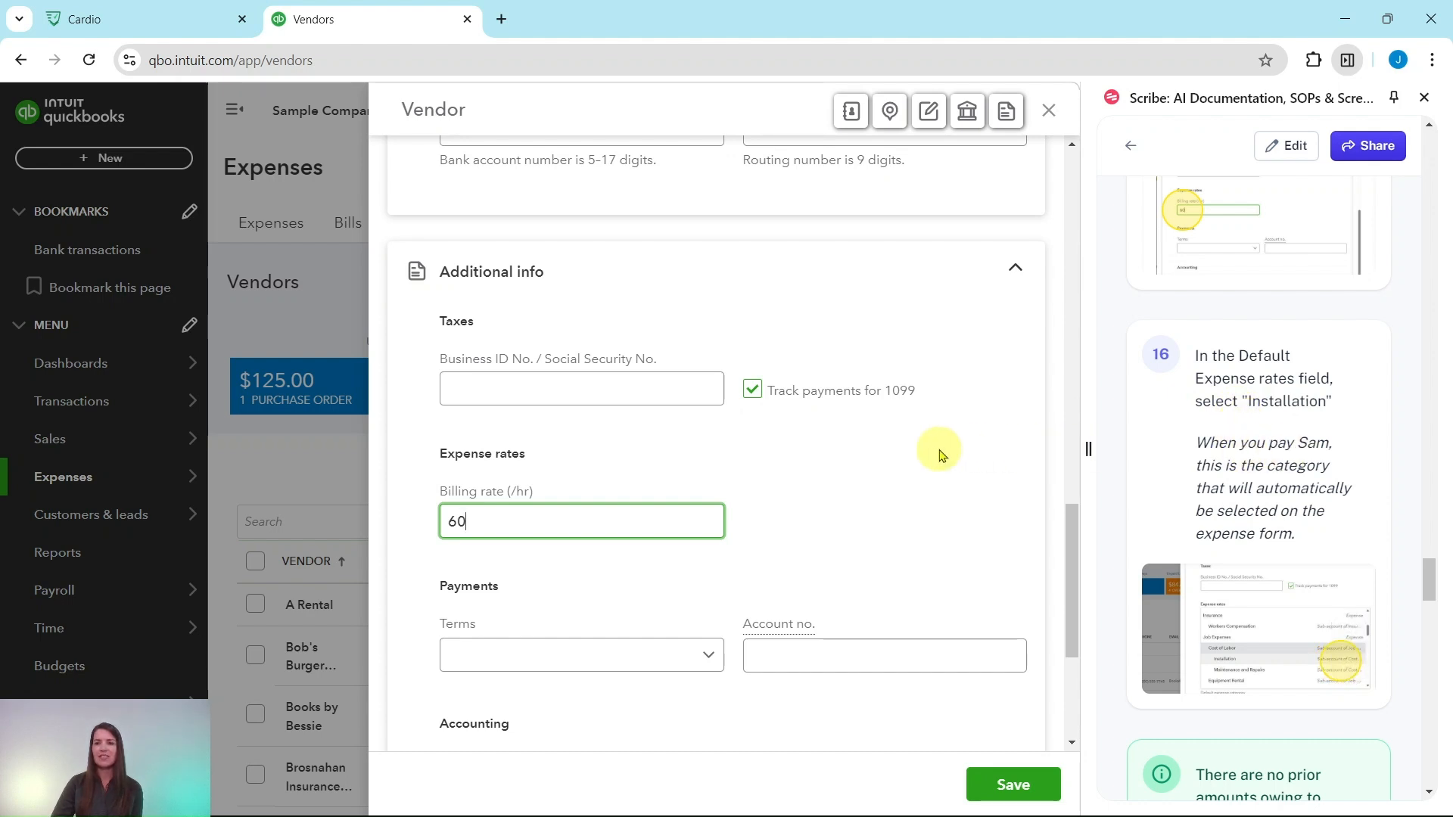
{"action": "scroll", "coordinate": [943, 450], "scroll_direction": "down", "scroll_amount": 3}
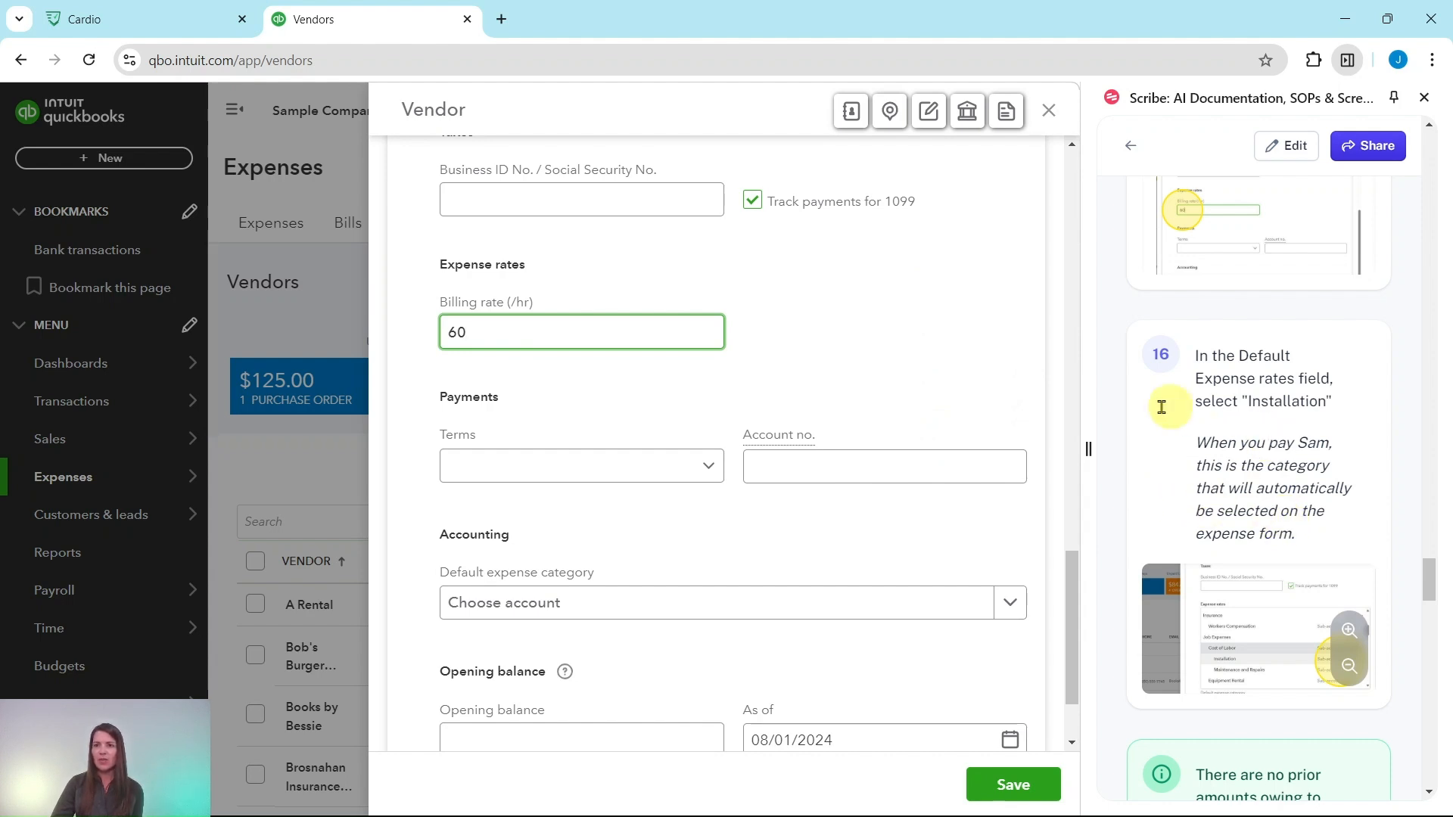
{"action": "left_click", "coordinate": [1012, 606]}
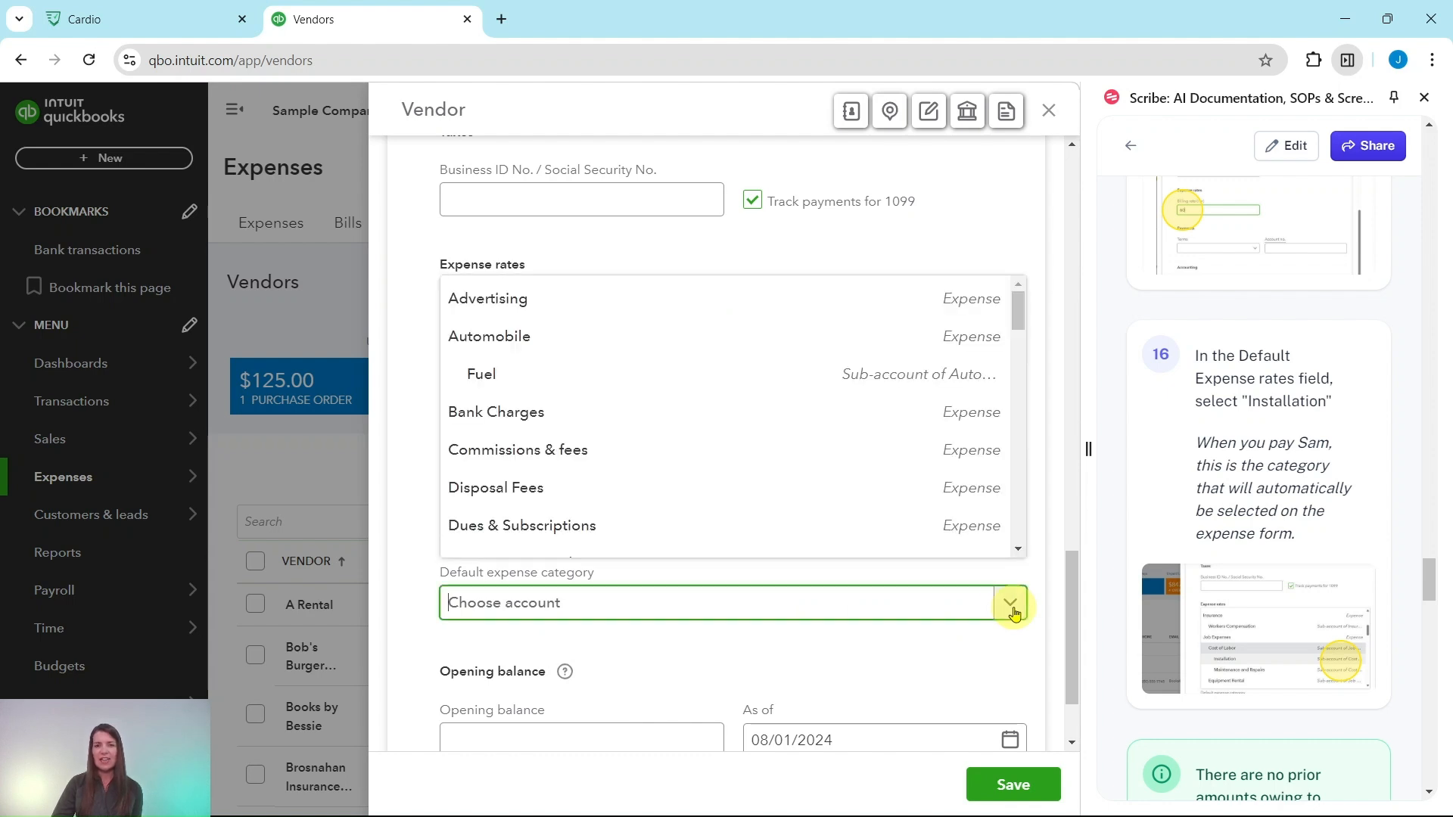
{"action": "scroll", "coordinate": [730, 449], "scroll_direction": "down", "scroll_amount": 3}
{"action": "scroll", "coordinate": [730, 447], "scroll_direction": "down", "scroll_amount": 6}
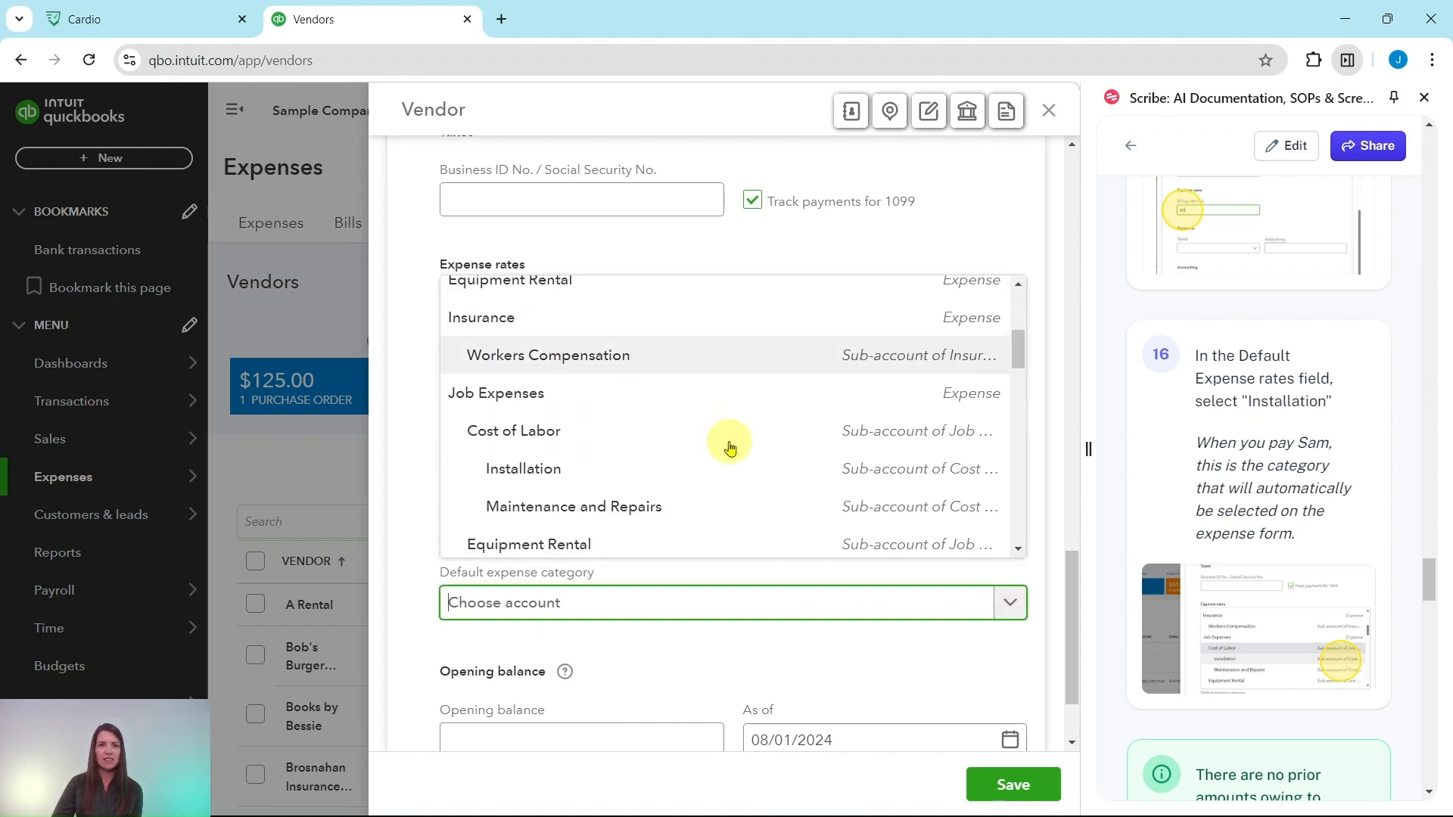
{"action": "scroll", "coordinate": [723, 433], "scroll_direction": "down", "scroll_amount": 10}
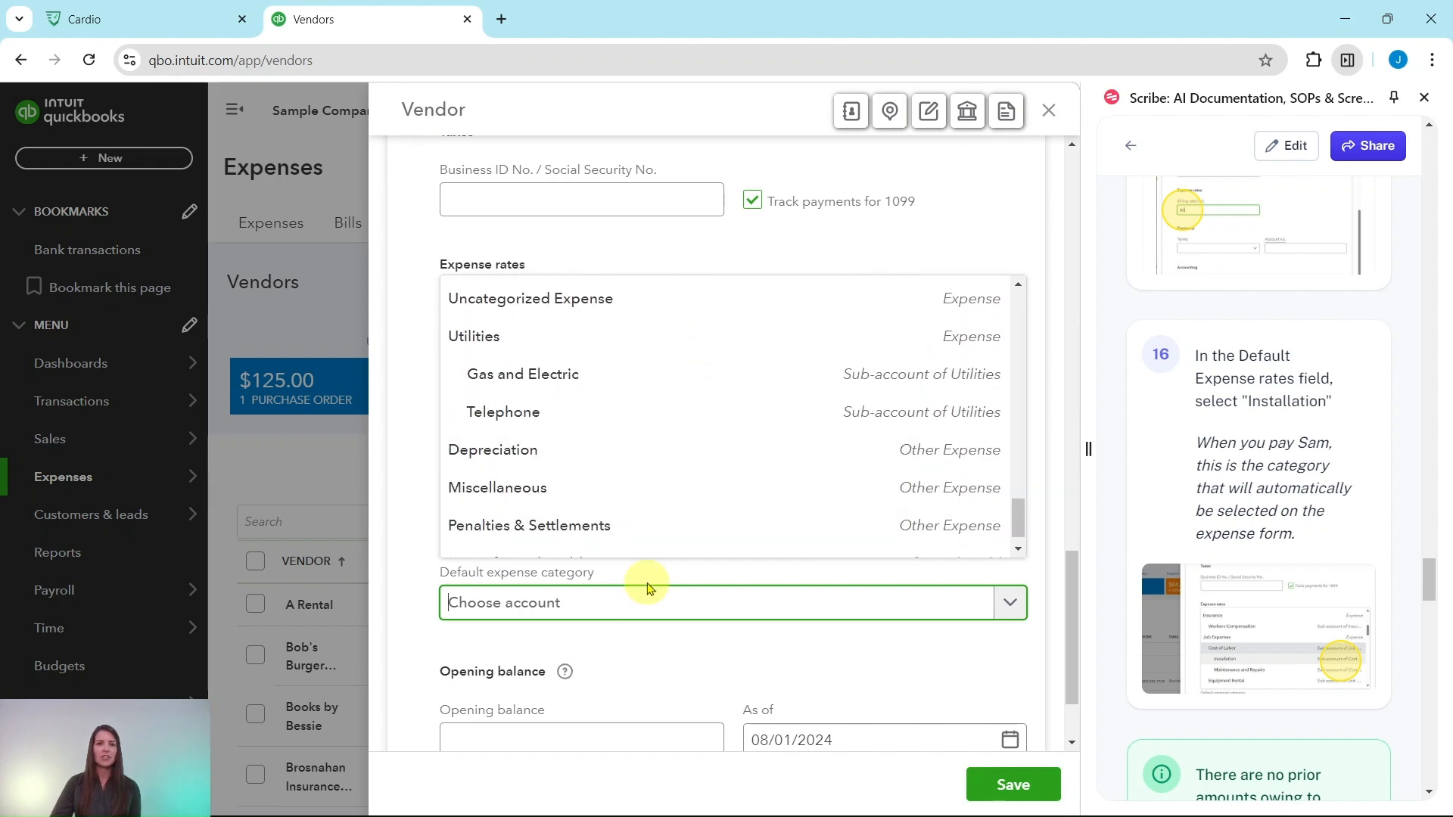
{"action": "left_click", "coordinate": [627, 603]}
{"action": "type", "text": "install"}
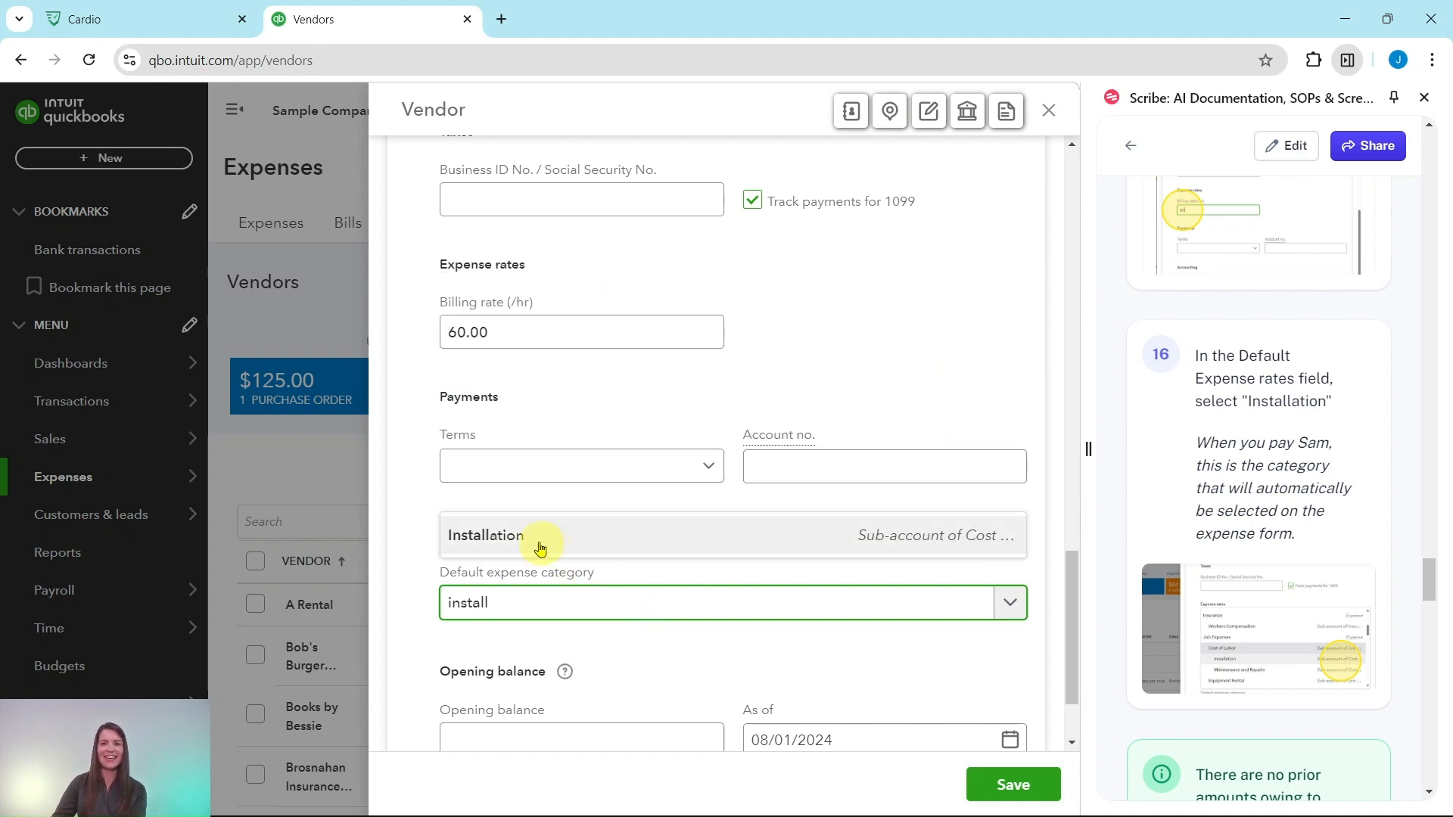
{"action": "left_click", "coordinate": [469, 546]}
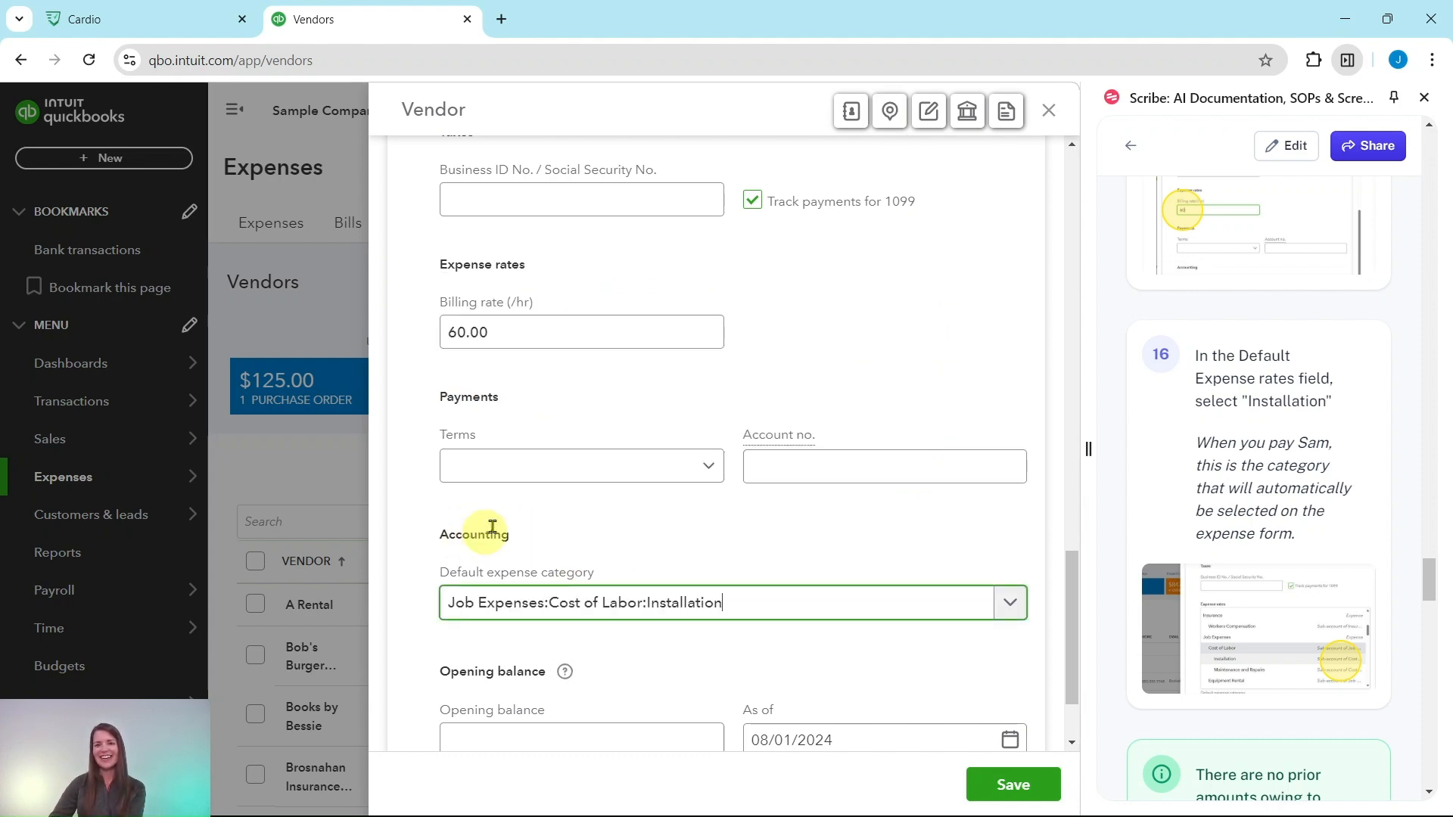
Leave the vendor's opening balance blank and save the new vendor.
{"action": "scroll", "coordinate": [1235, 419], "scroll_direction": "down", "scroll_amount": 1}
{"action": "scroll", "coordinate": [1236, 419], "scroll_direction": "down", "scroll_amount": 5}
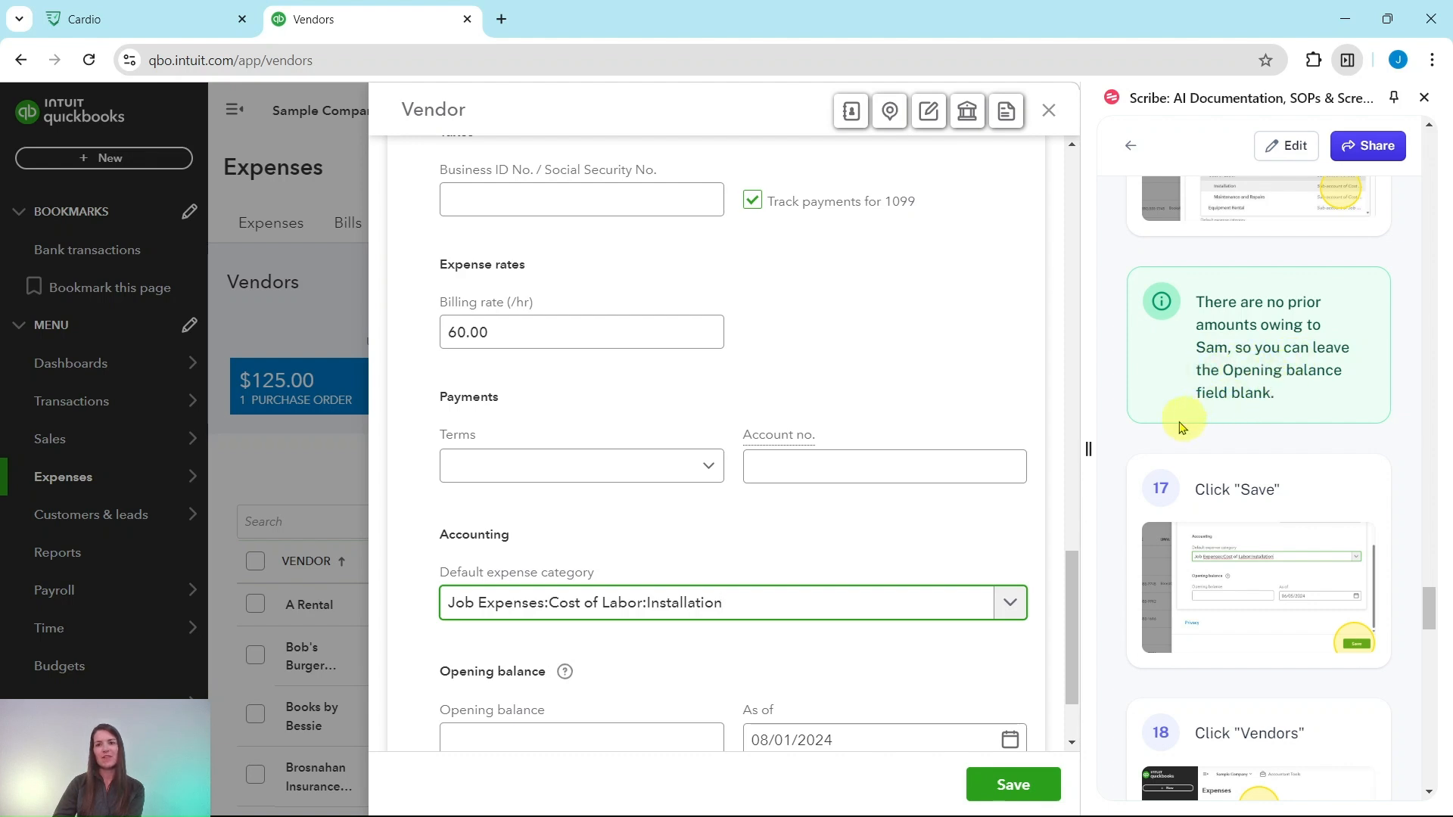
{"action": "scroll", "coordinate": [853, 457], "scroll_direction": "down", "scroll_amount": 2}
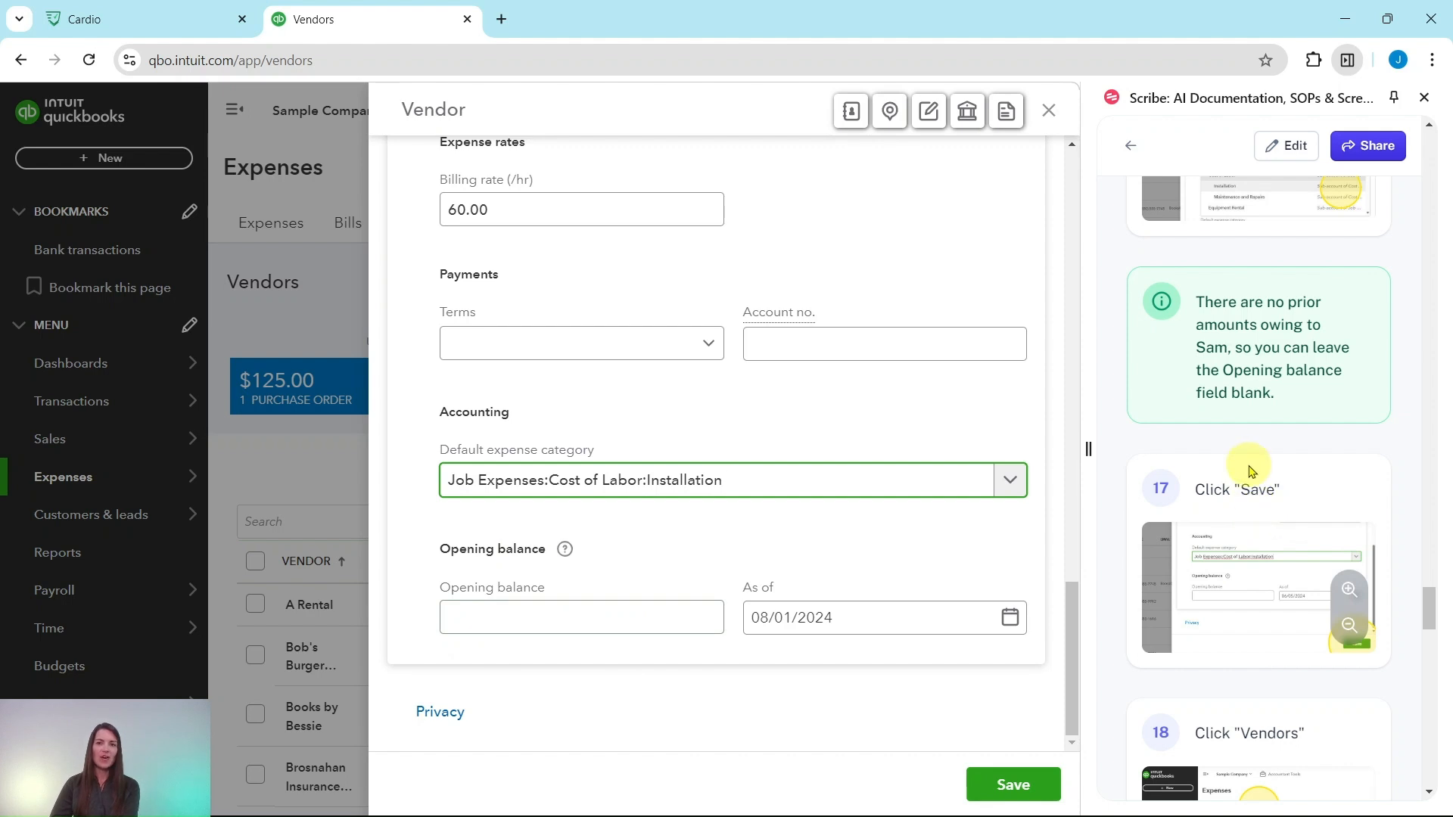
{"action": "left_click", "coordinate": [1026, 785]}
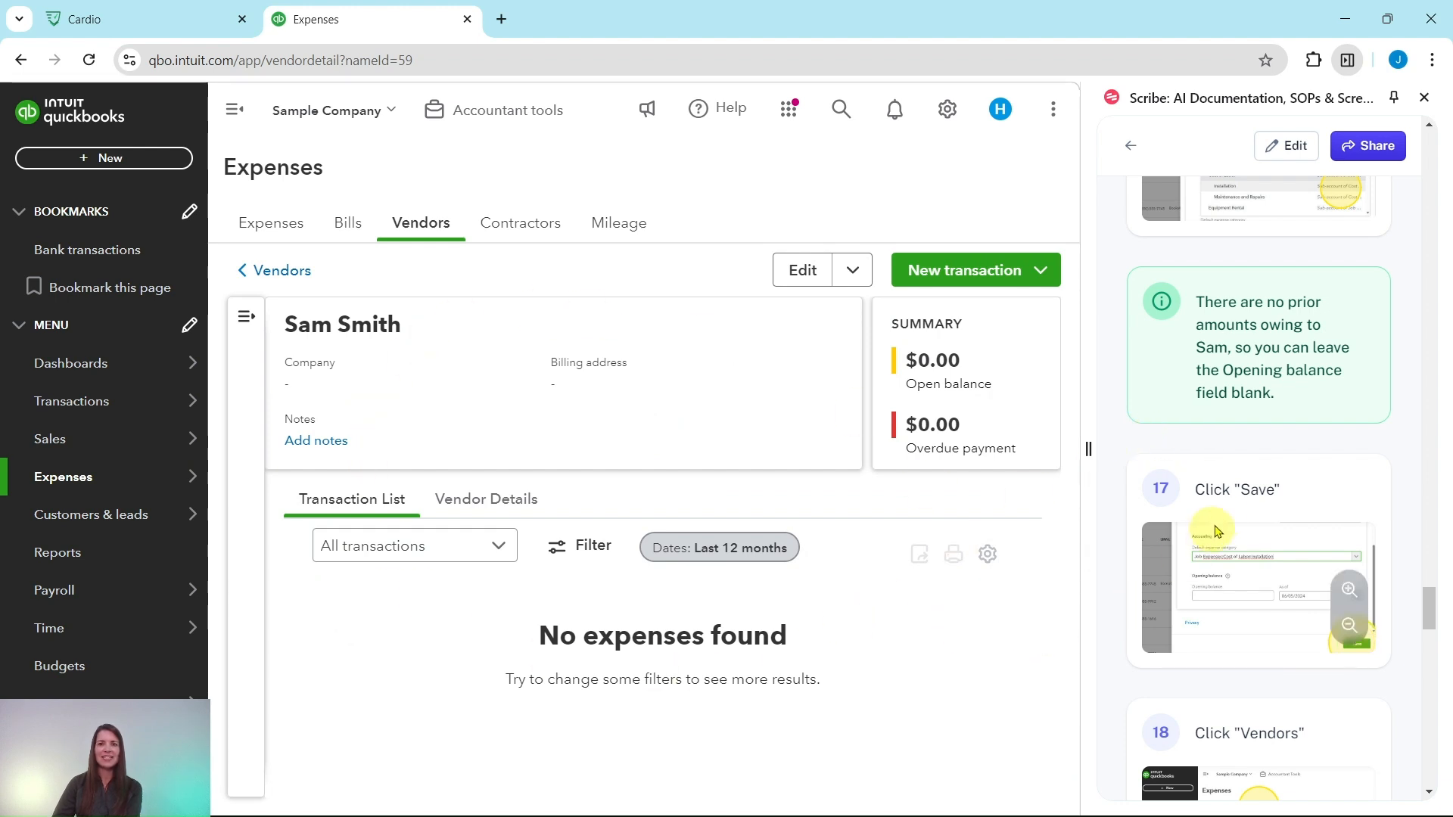
{"action": "scroll", "coordinate": [1218, 530], "scroll_direction": "down", "scroll_amount": 6}
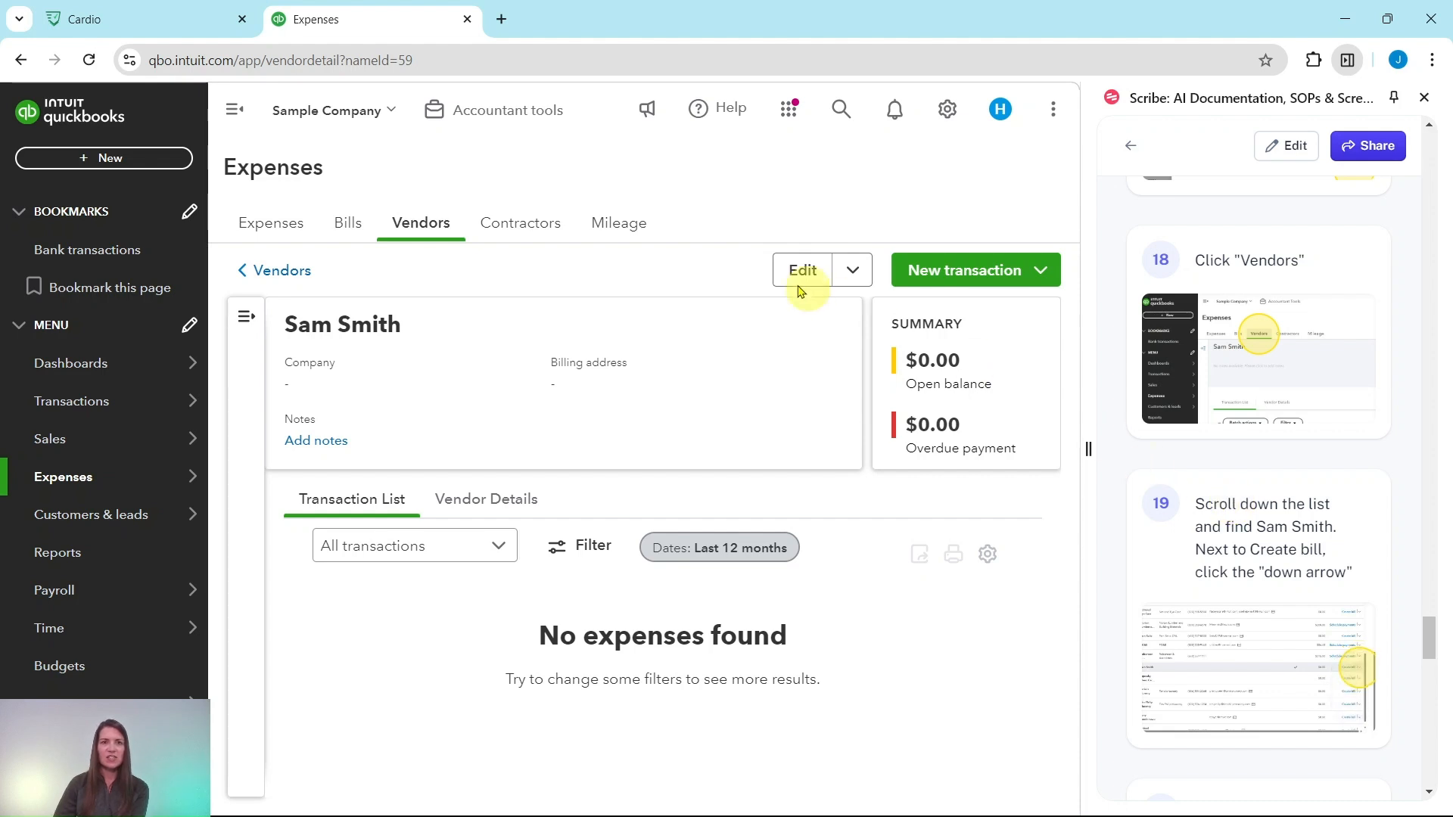
Find the newly added laborer in the vendor list and start writing a check to that vendor.
{"action": "left_click", "coordinate": [412, 228]}
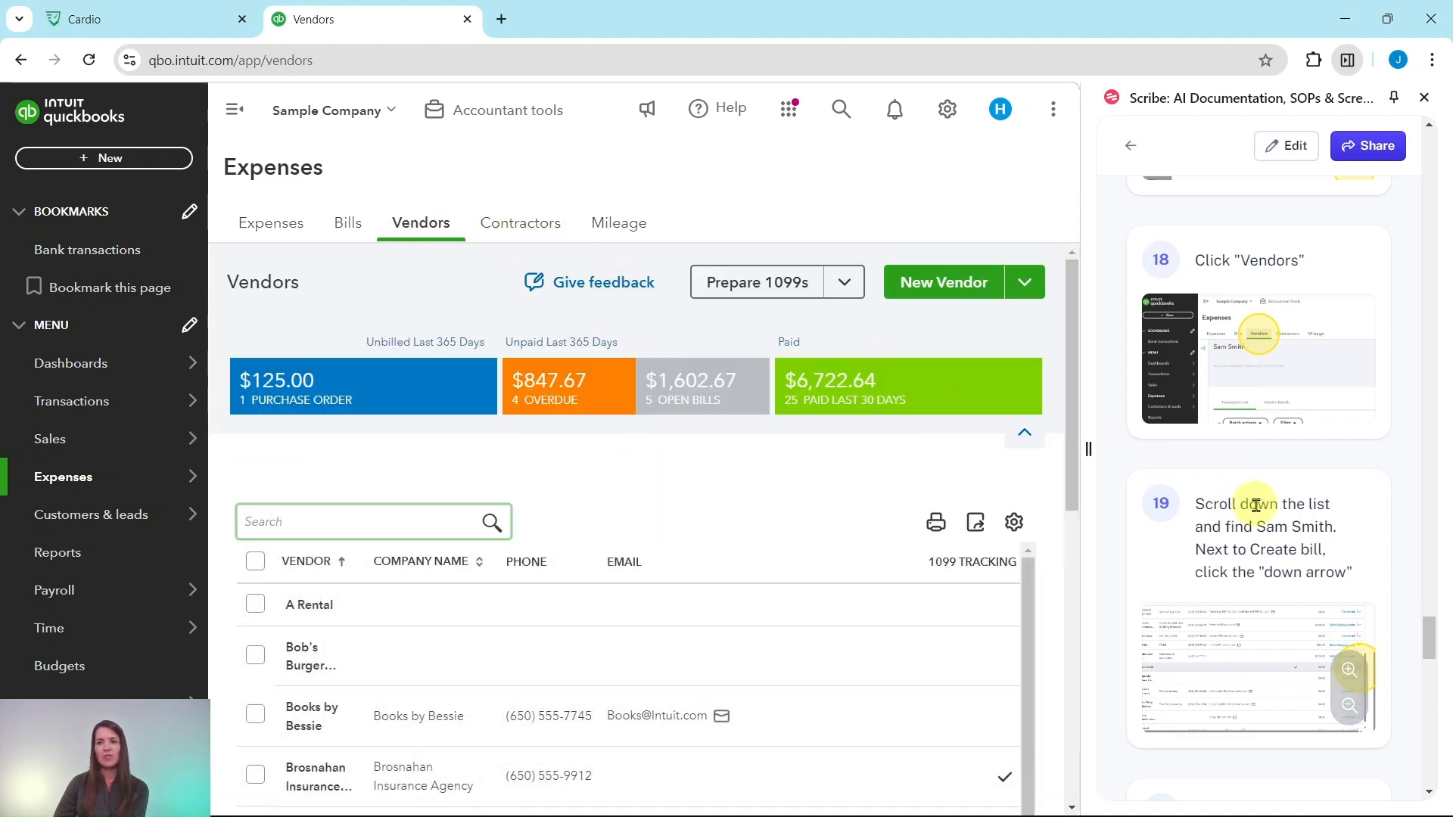
{"action": "scroll", "coordinate": [1260, 506], "scroll_direction": "down", "scroll_amount": 3}
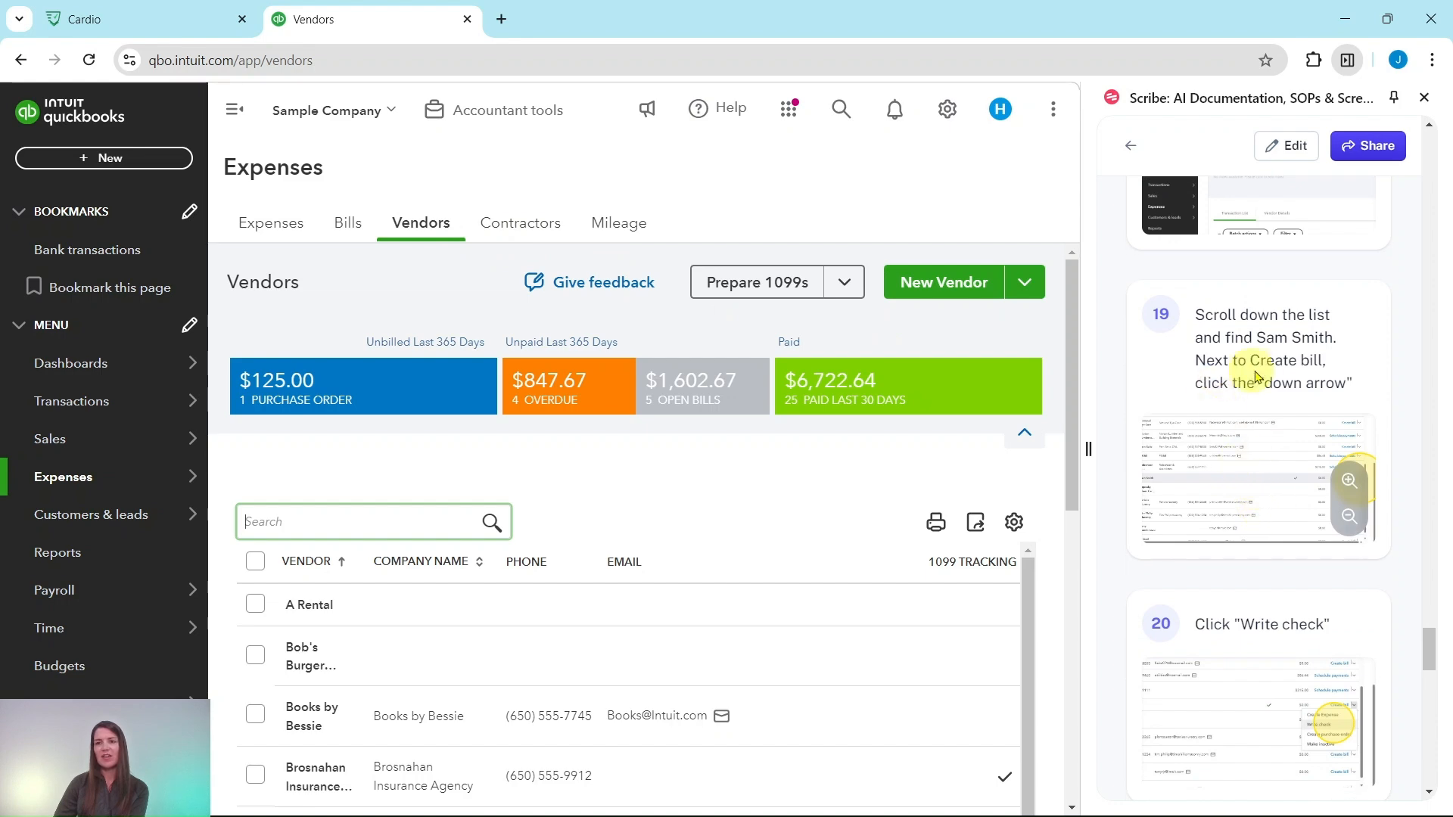
{"action": "scroll", "coordinate": [760, 458], "scroll_direction": "down", "scroll_amount": 10}
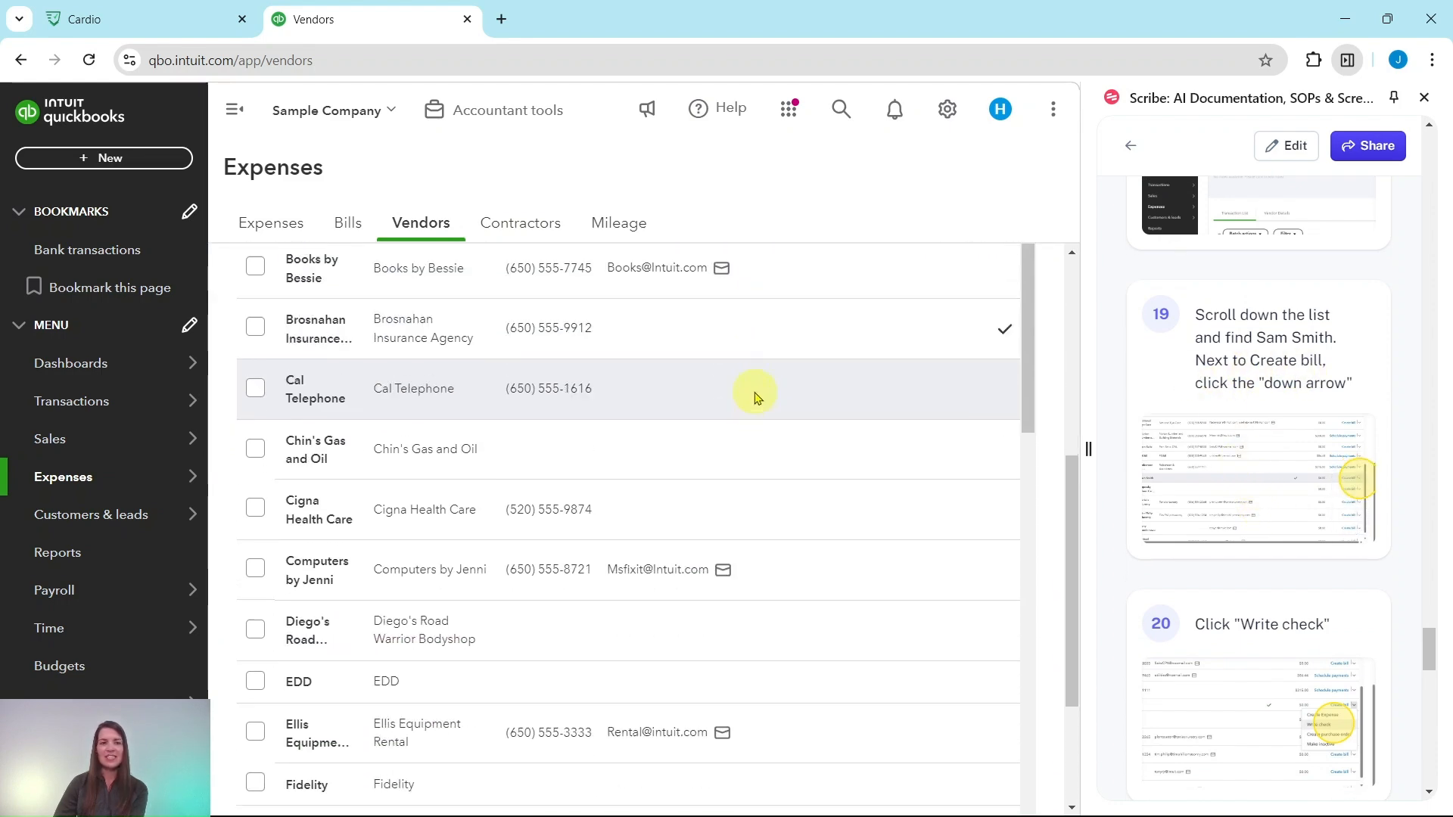
{"action": "scroll", "coordinate": [806, 463], "scroll_direction": "down", "scroll_amount": 10}
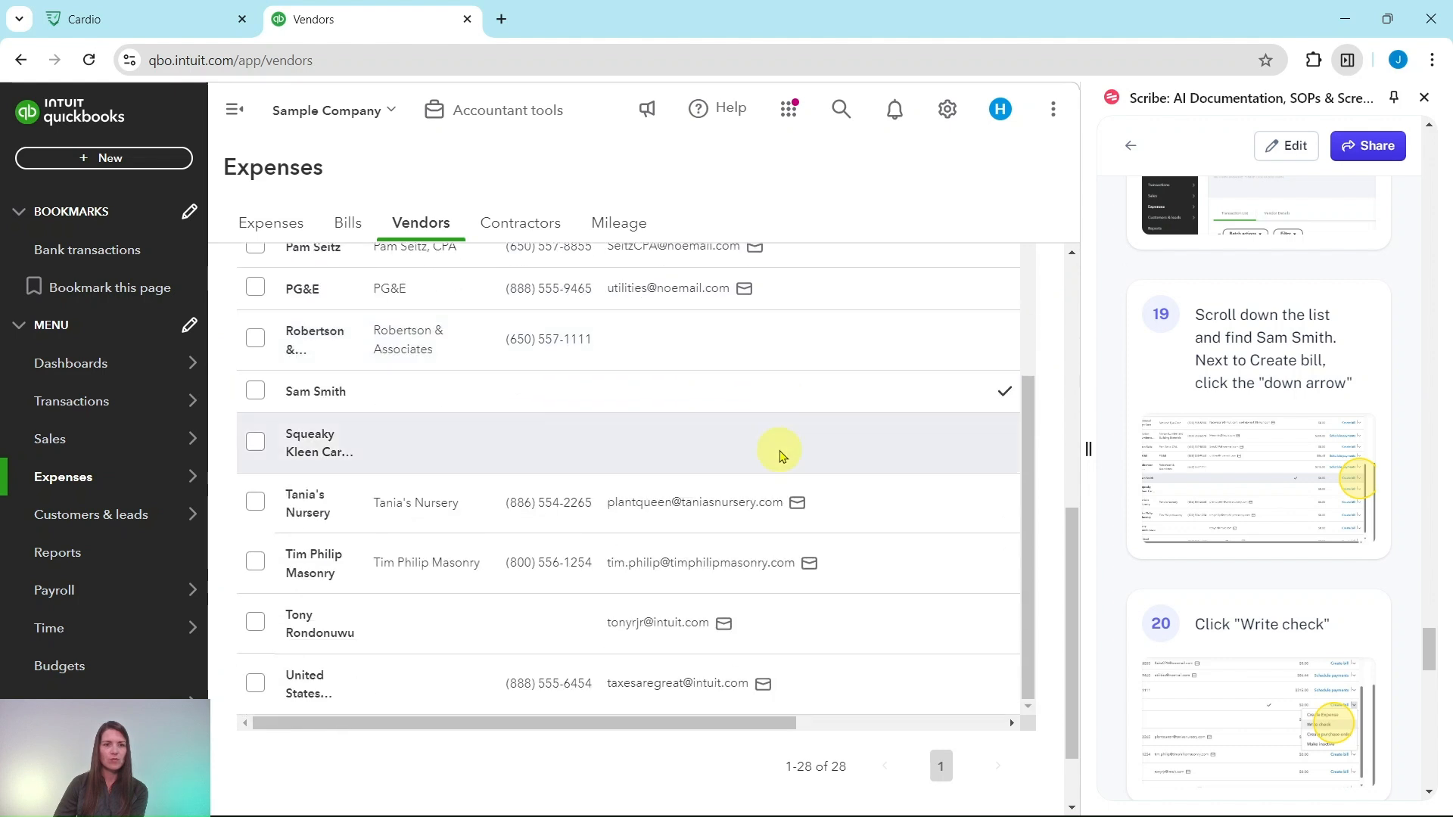
{"action": "scroll", "coordinate": [640, 447], "scroll_direction": "up", "scroll_amount": 3}
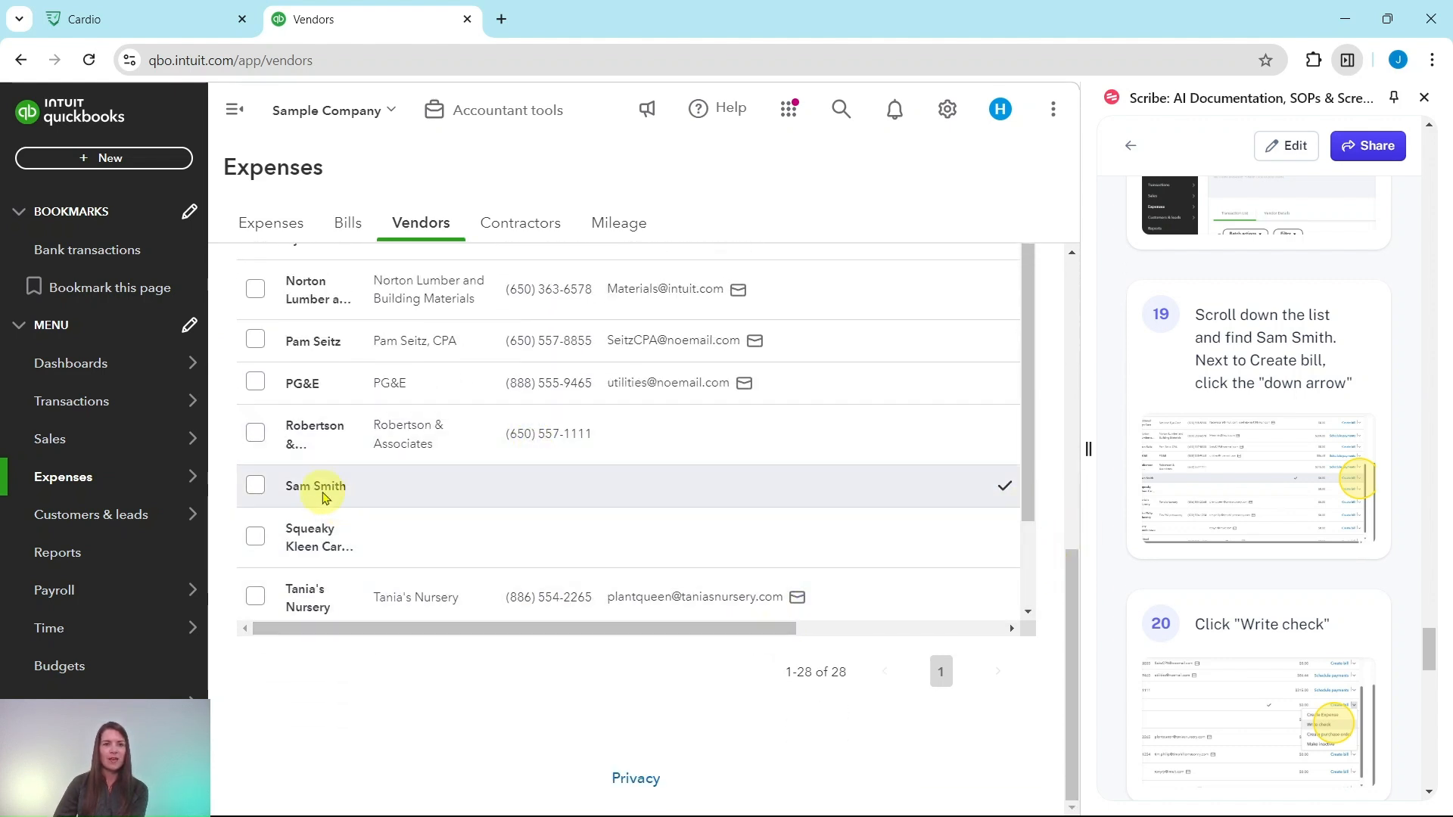
{"action": "left_click_drag", "start_coordinate": [742, 626], "coordinate": [1037, 625]}
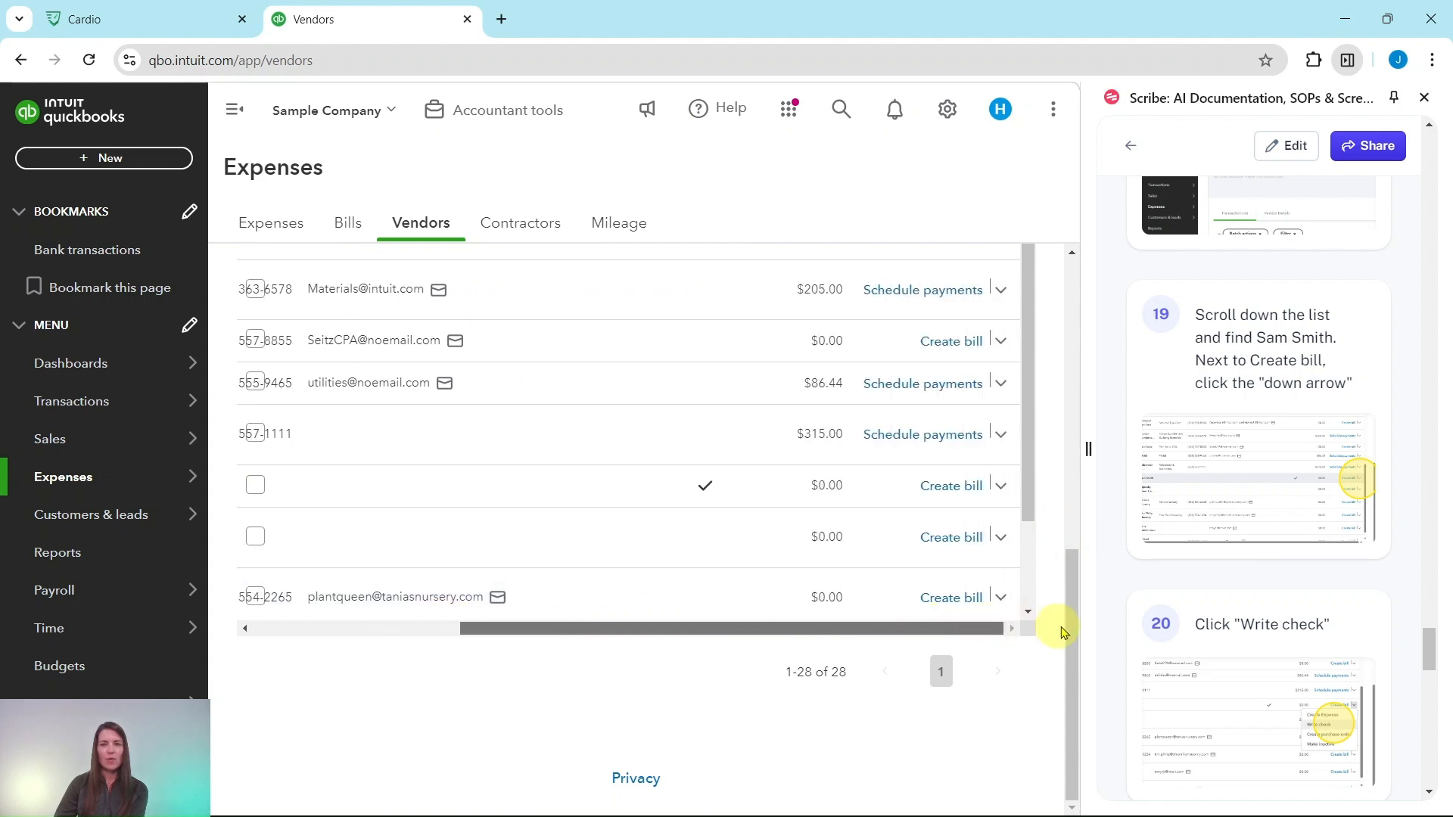
{"action": "left_click", "coordinate": [1003, 488]}
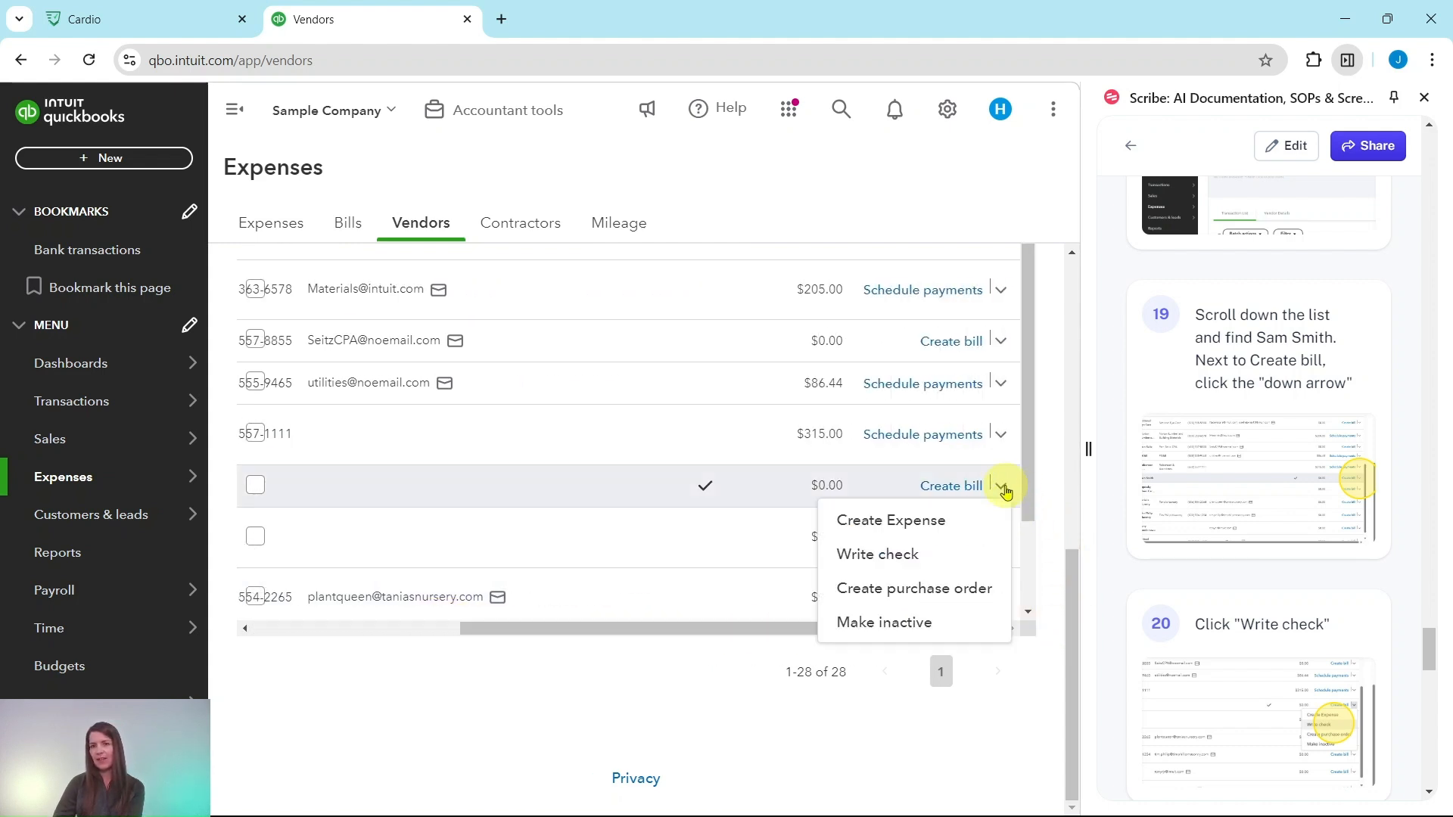
{"action": "left_click", "coordinate": [871, 564]}
Set the check number to 1120.
{"action": "scroll", "coordinate": [1275, 475], "scroll_direction": "down", "scroll_amount": 8}
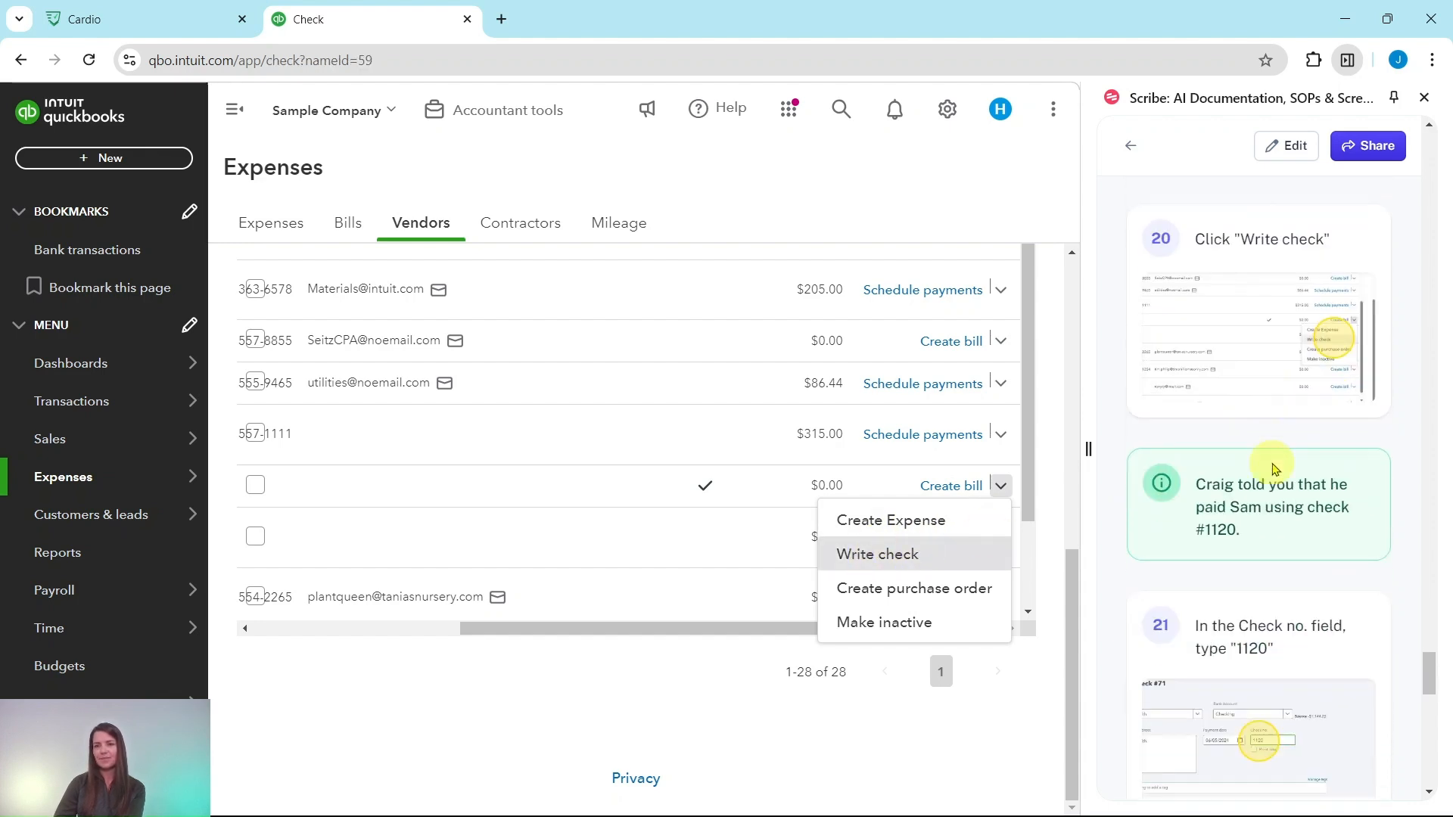
{"action": "scroll", "coordinate": [1268, 446], "scroll_direction": "down", "scroll_amount": 1}
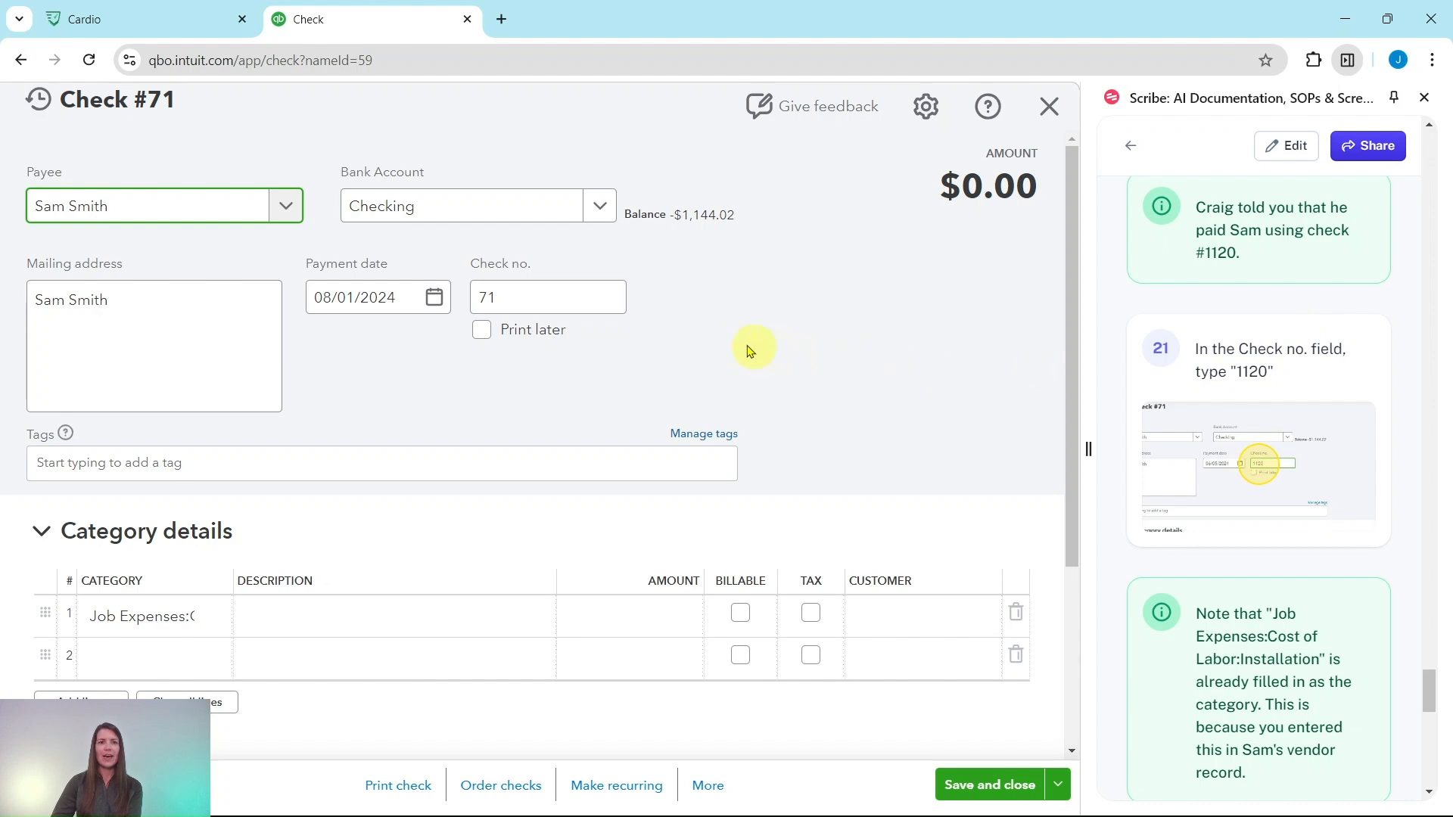
{"action": "left_click_drag", "start_coordinate": [503, 295], "coordinate": [468, 299]}
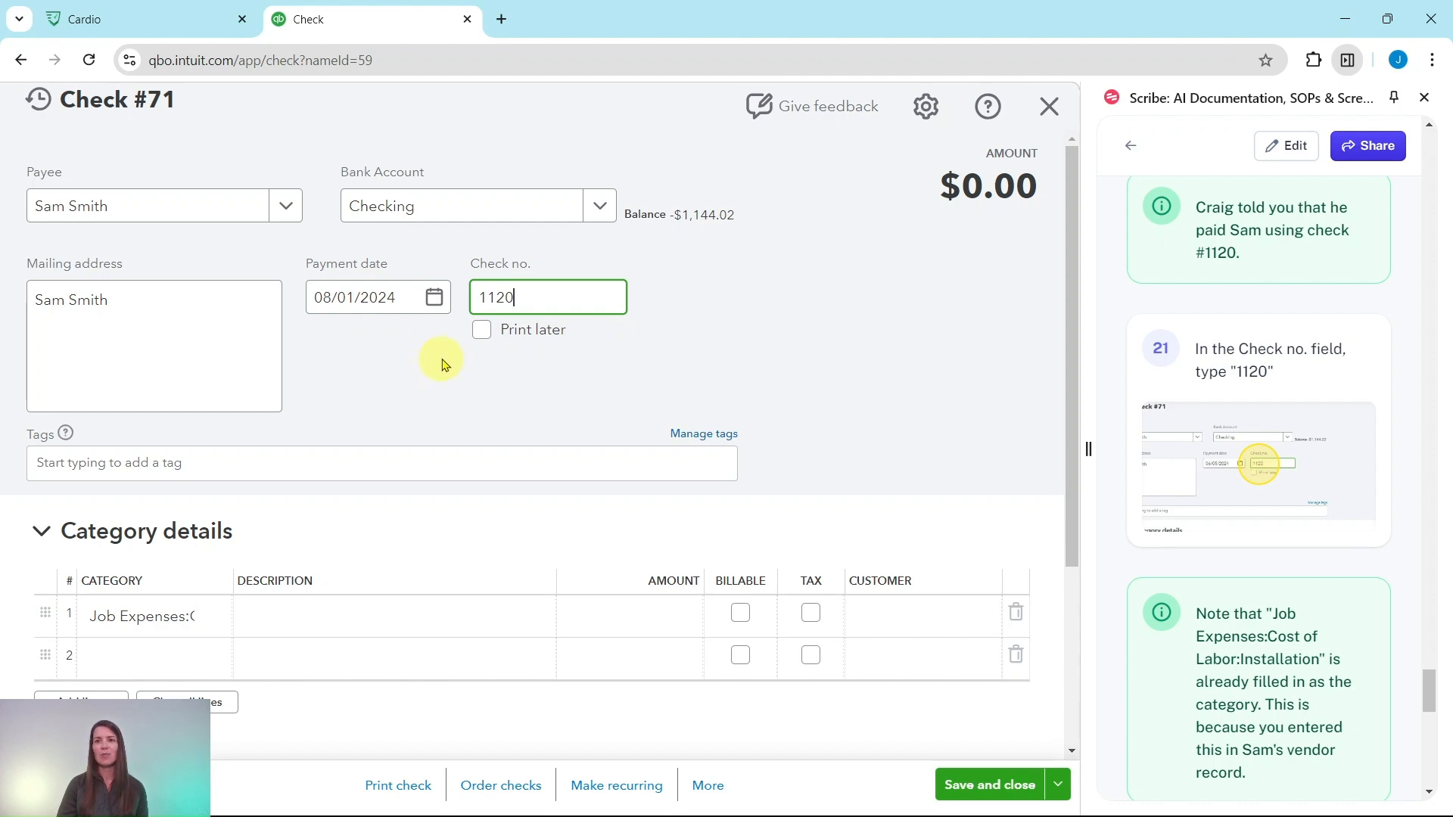
Keep the prefilled Job Expenses category on the check's first line and enter the description "Planting of assorted plants and mums".
{"action": "scroll", "coordinate": [1165, 333], "scroll_direction": "down", "scroll_amount": 5}
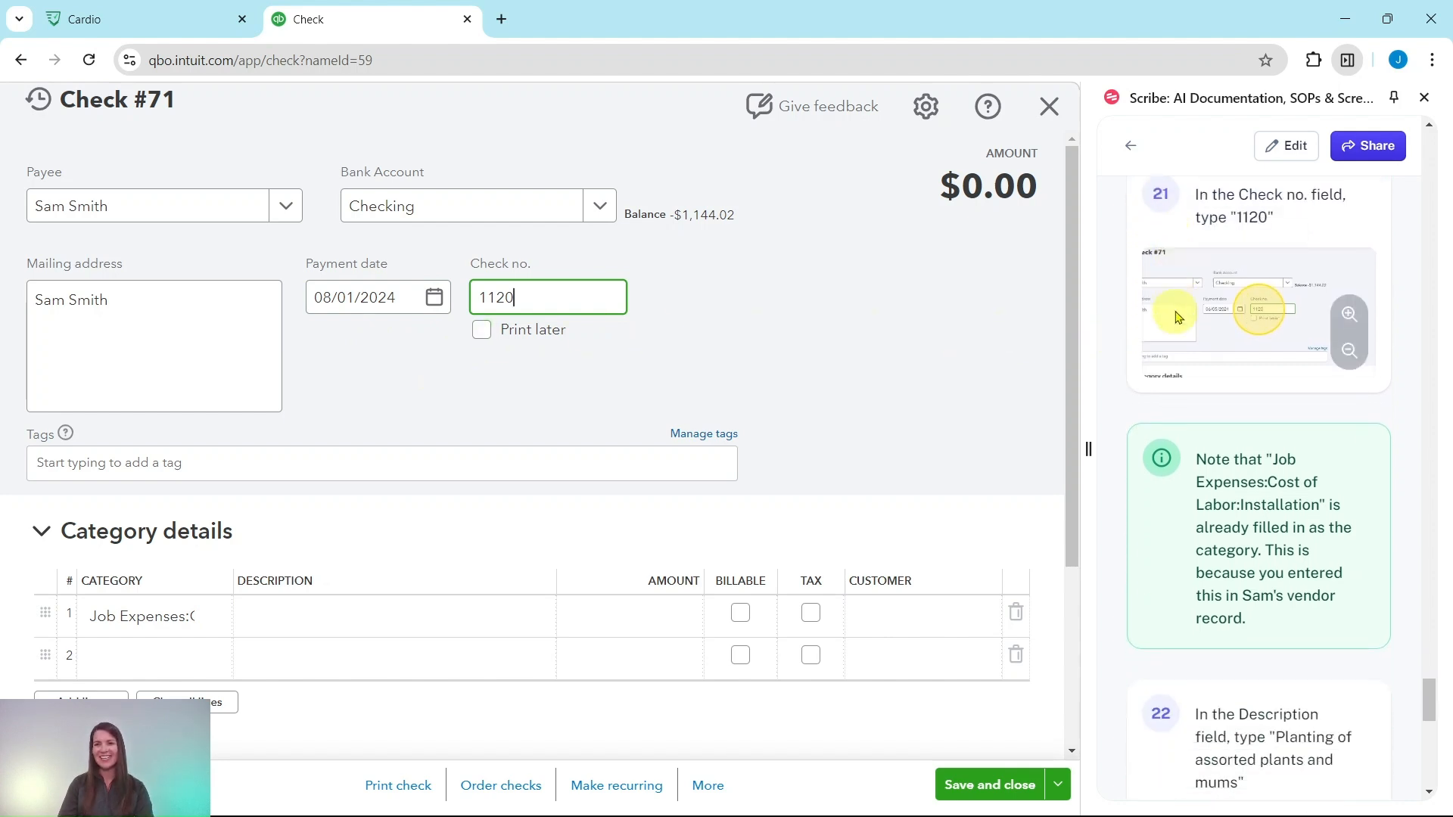
{"action": "scroll", "coordinate": [1179, 309], "scroll_direction": "down", "scroll_amount": 2}
{"action": "scroll", "coordinate": [1205, 280], "scroll_direction": "up", "scroll_amount": 4}
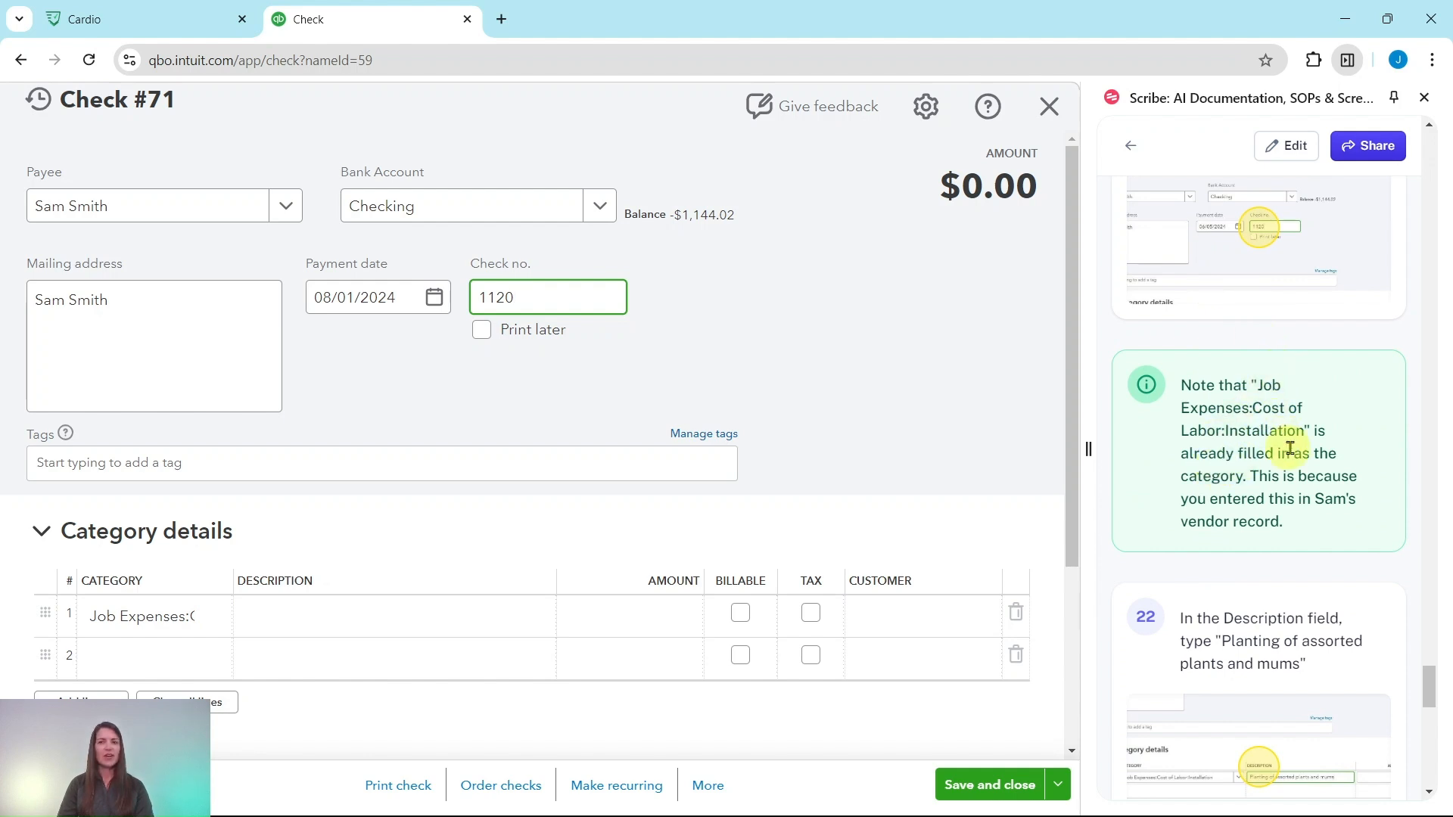
{"action": "left_click", "coordinate": [141, 632]}
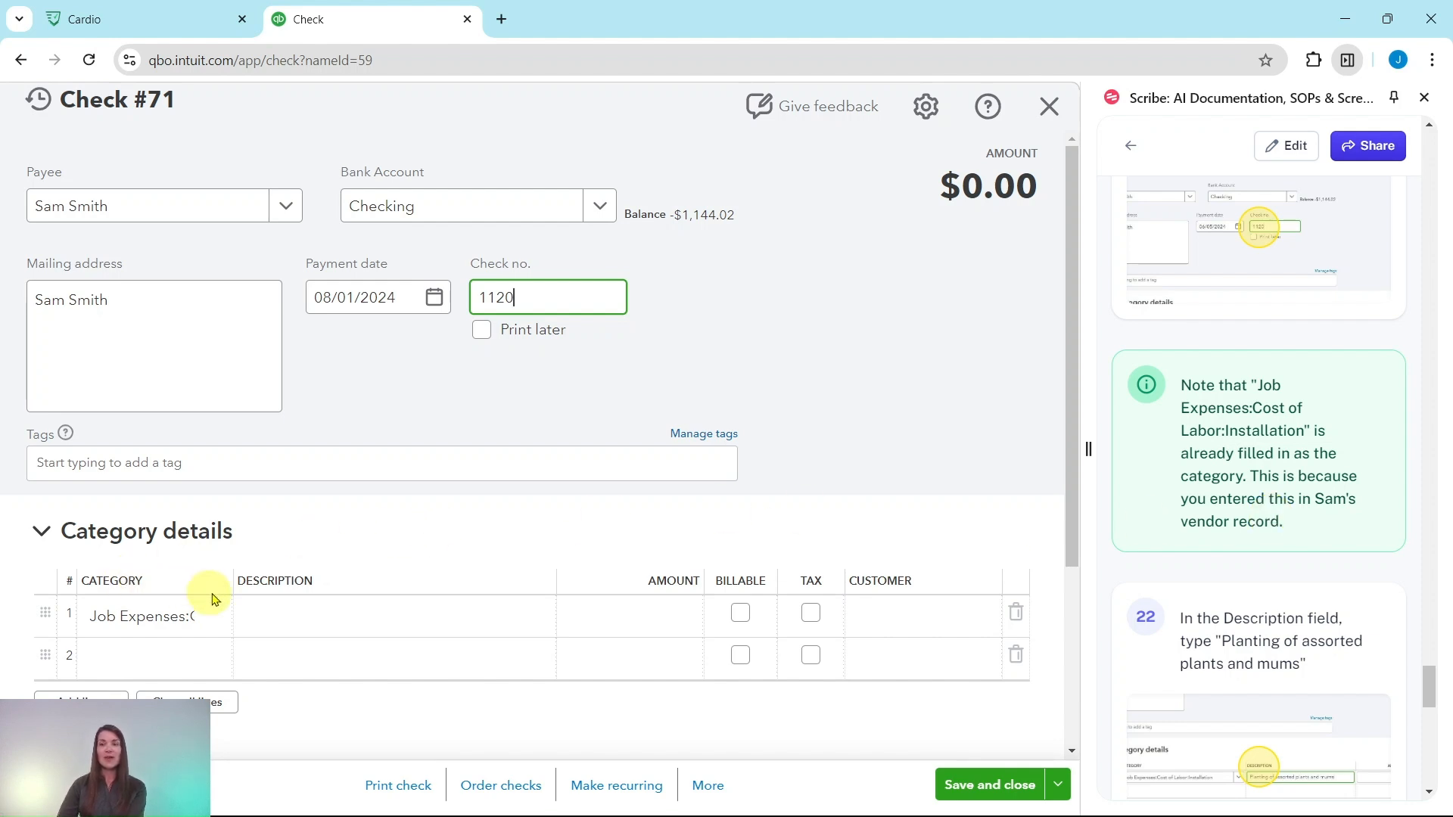
{"action": "scroll", "coordinate": [1211, 511], "scroll_direction": "down", "scroll_amount": 3}
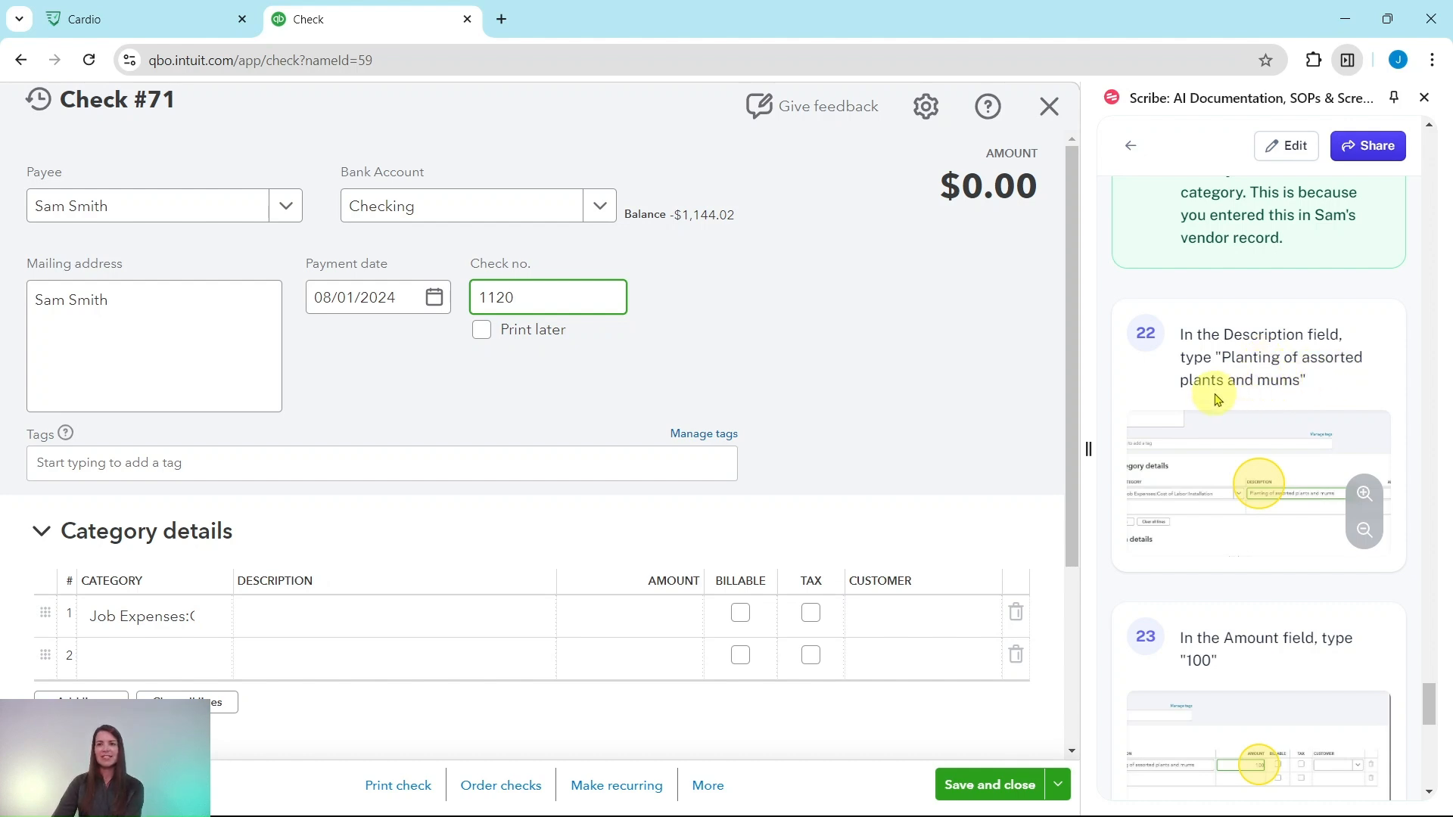
{"action": "left_click", "coordinate": [347, 610]}
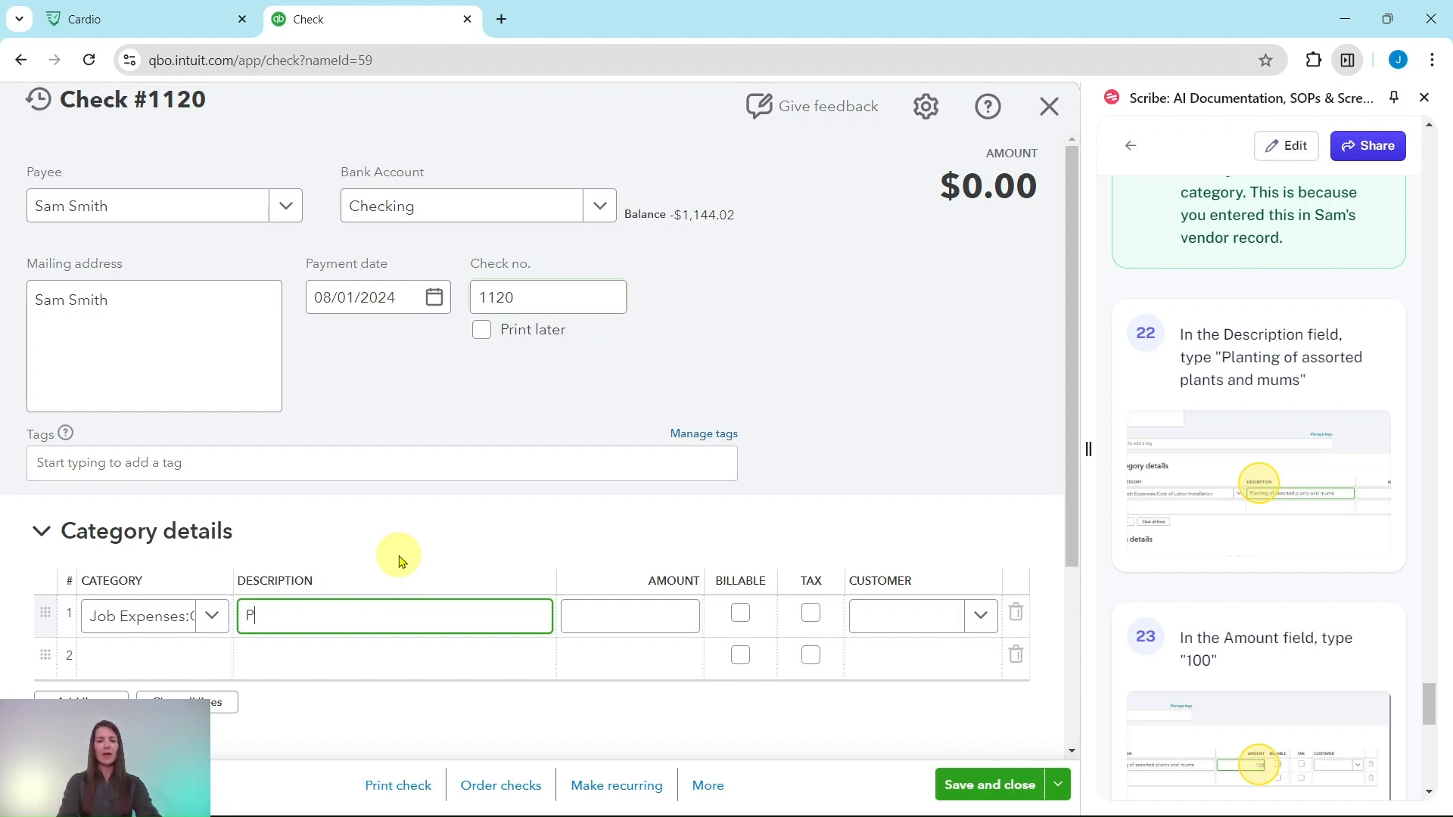
{"action": "type", "text": "Planting"}
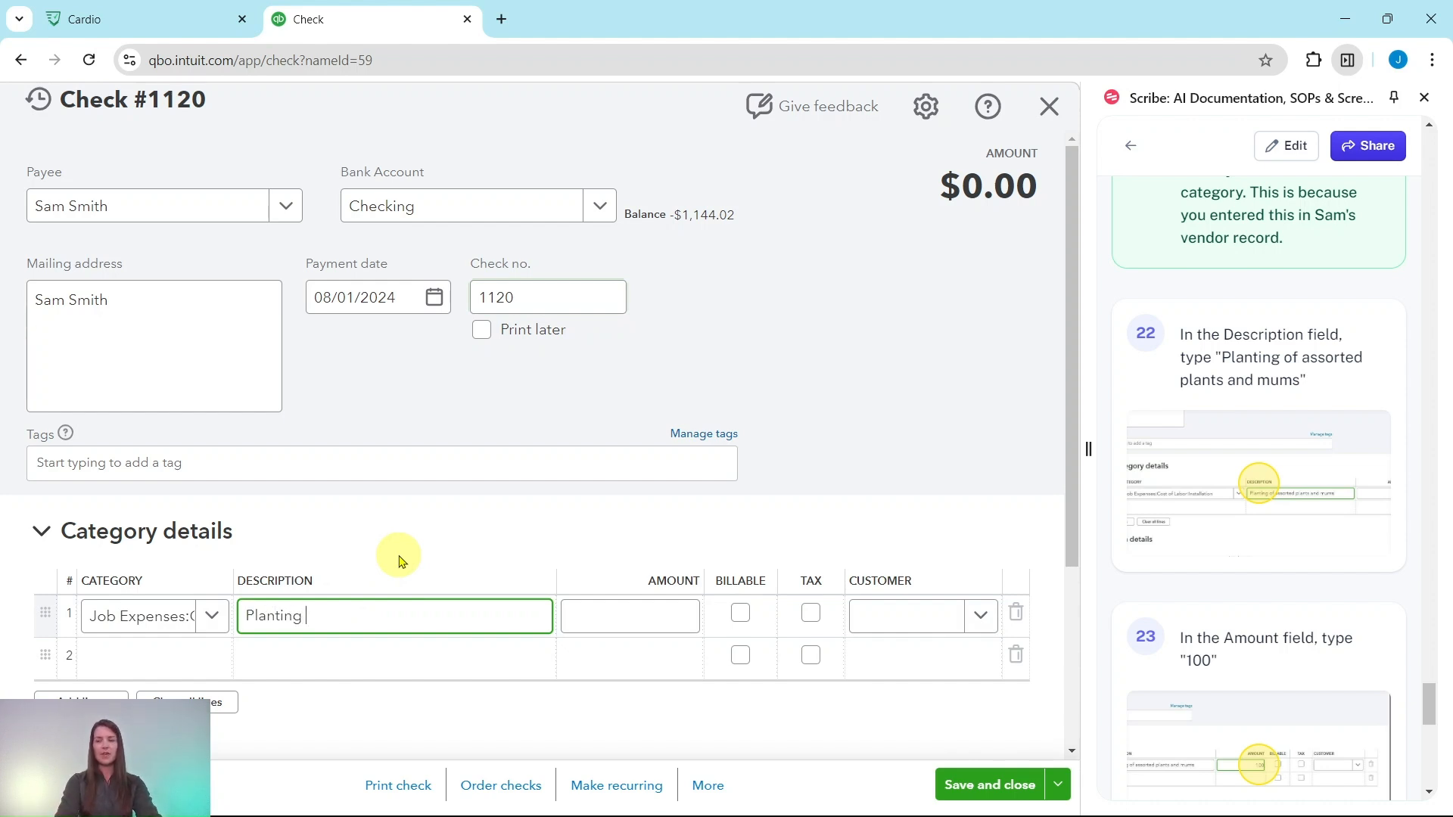
{"action": "type", "text": " of assorted plants and mums"}
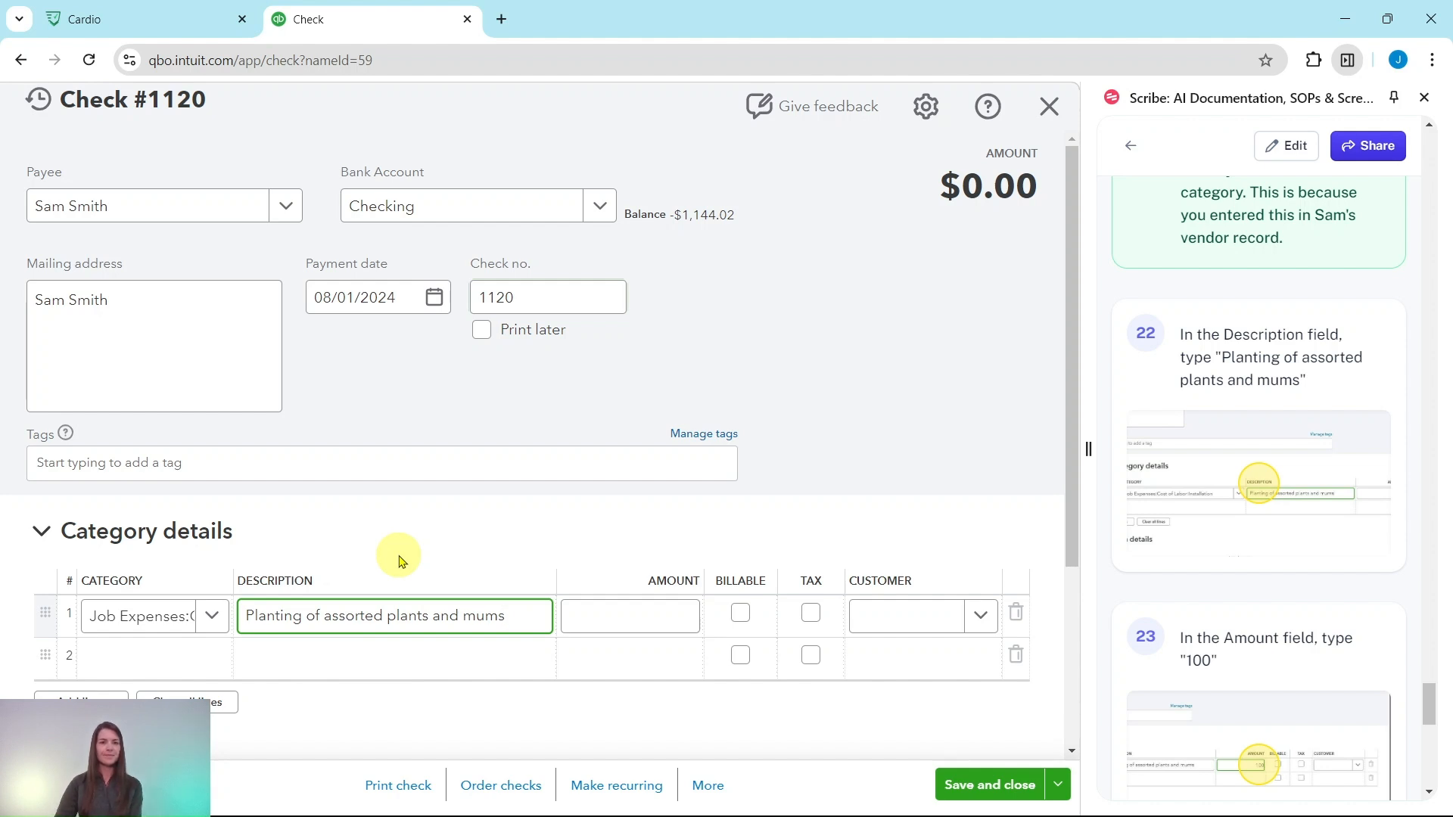
Set the first category line's amount to 100 and assign it to the customer Red Rock Diner.
{"action": "scroll", "coordinate": [1222, 561], "scroll_direction": "down", "scroll_amount": 5}
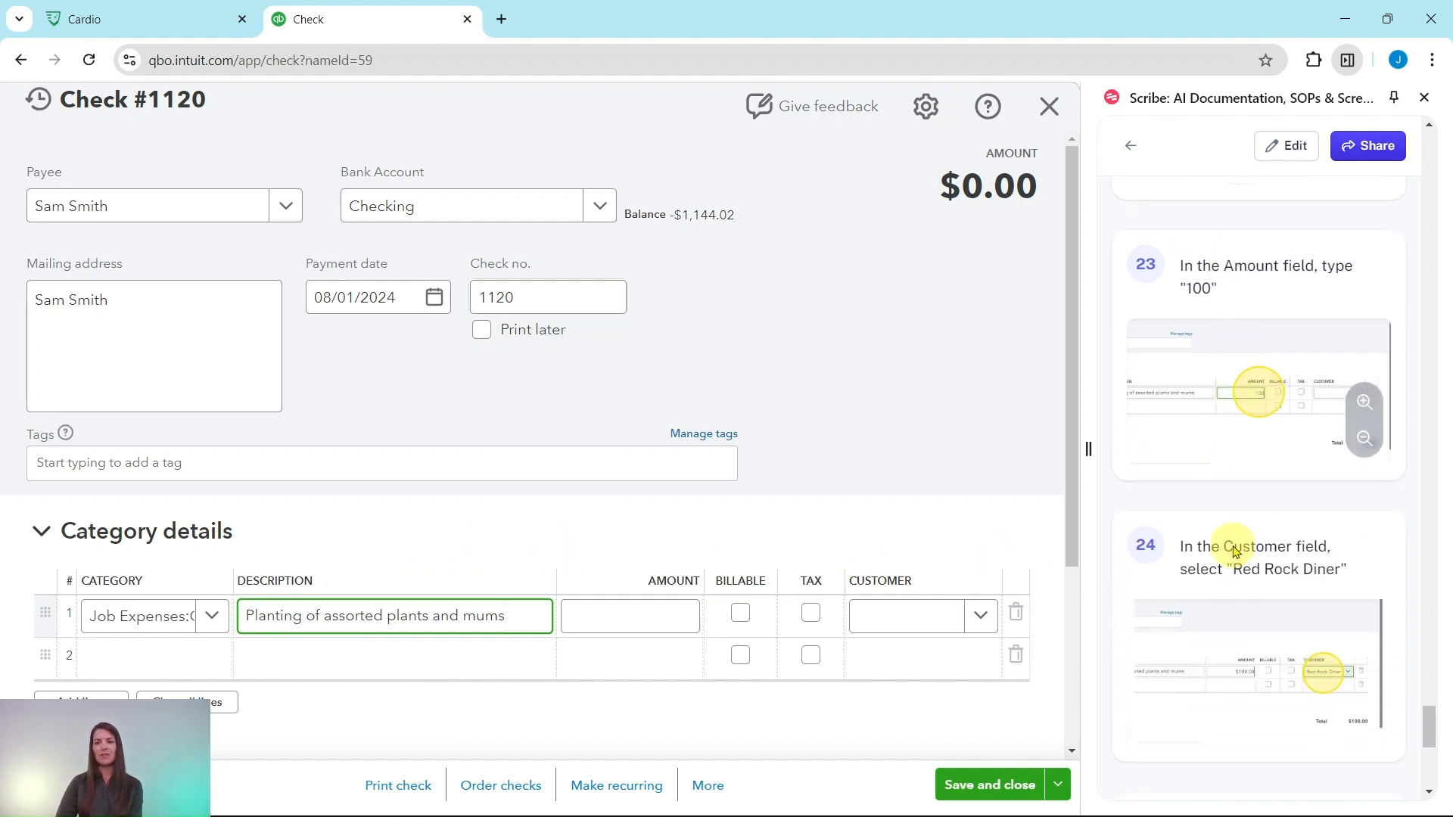
{"action": "left_click", "coordinate": [655, 620]}
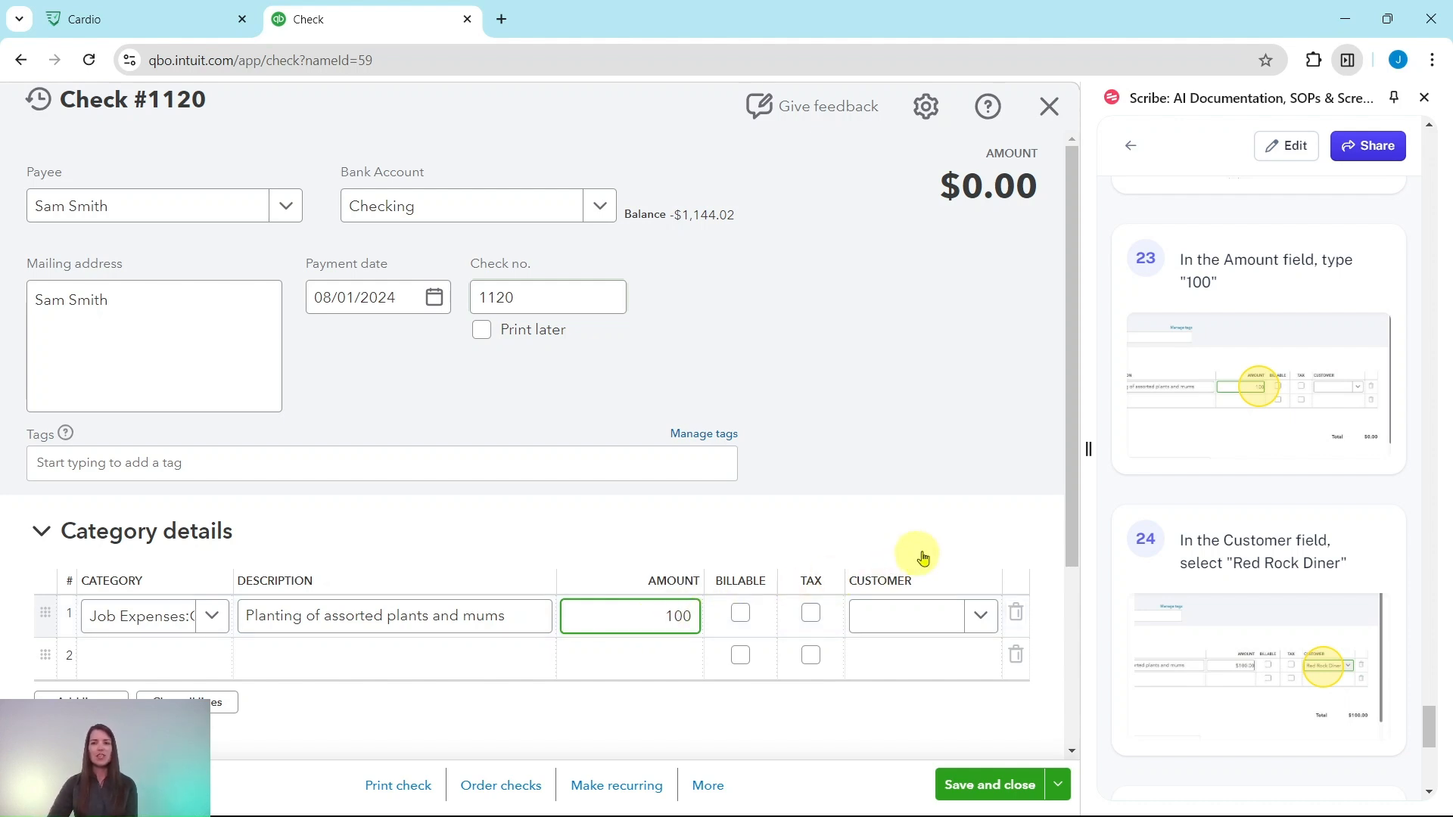
{"action": "left_click", "coordinate": [982, 616]}
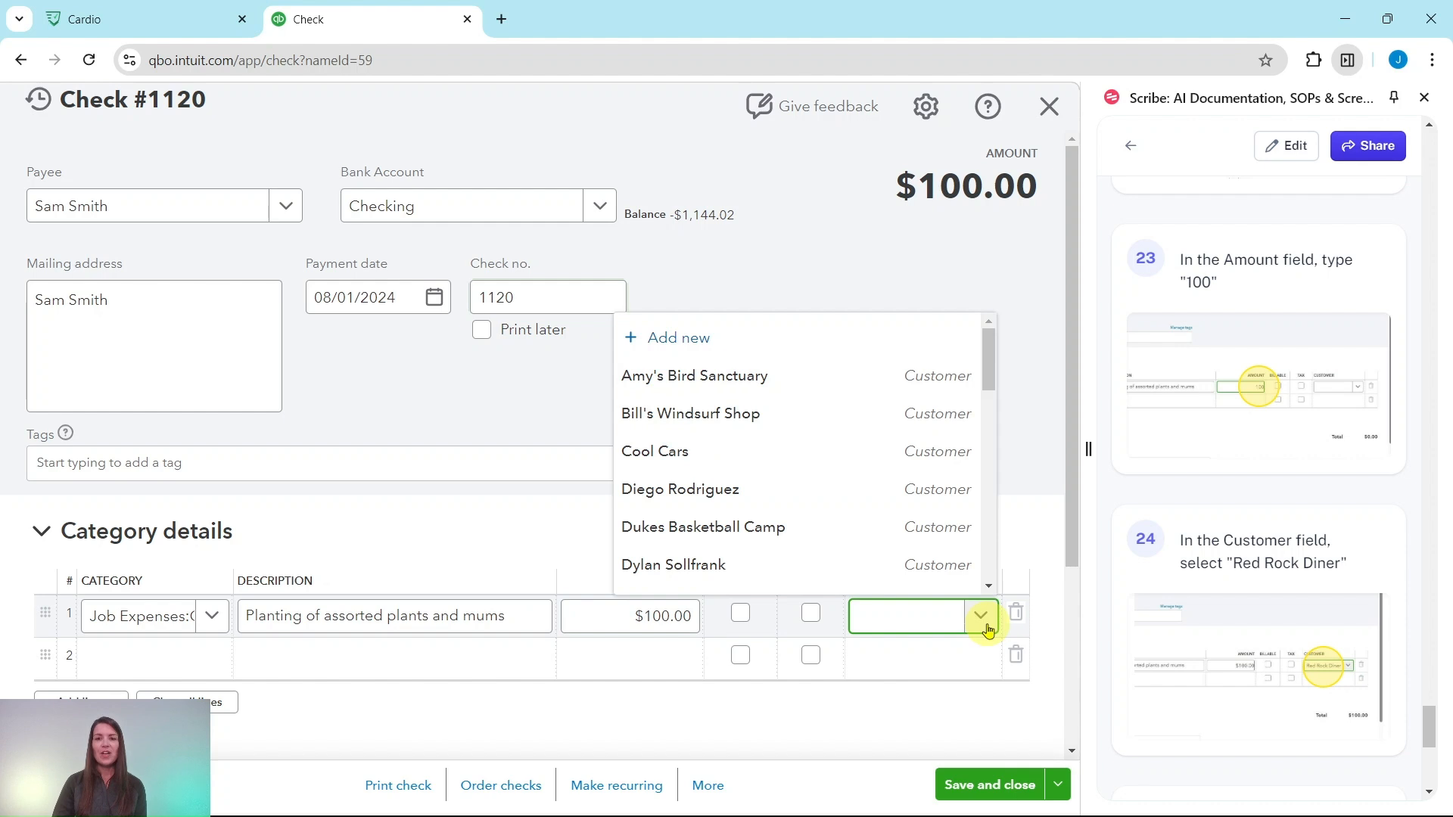
{"action": "scroll", "coordinate": [831, 483], "scroll_direction": "down", "scroll_amount": 5}
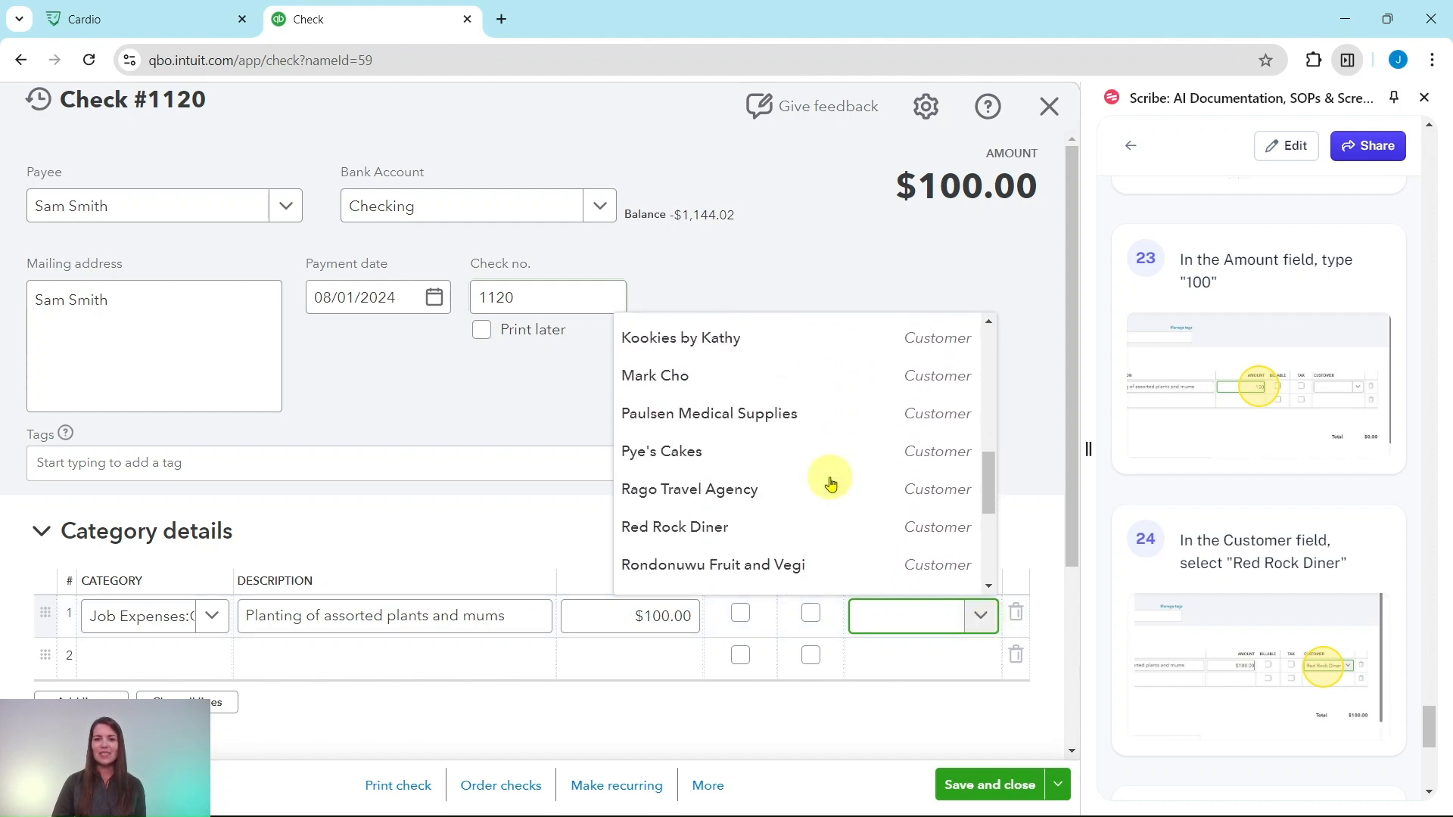
{"action": "scroll", "coordinate": [831, 483], "scroll_direction": "down", "scroll_amount": 2}
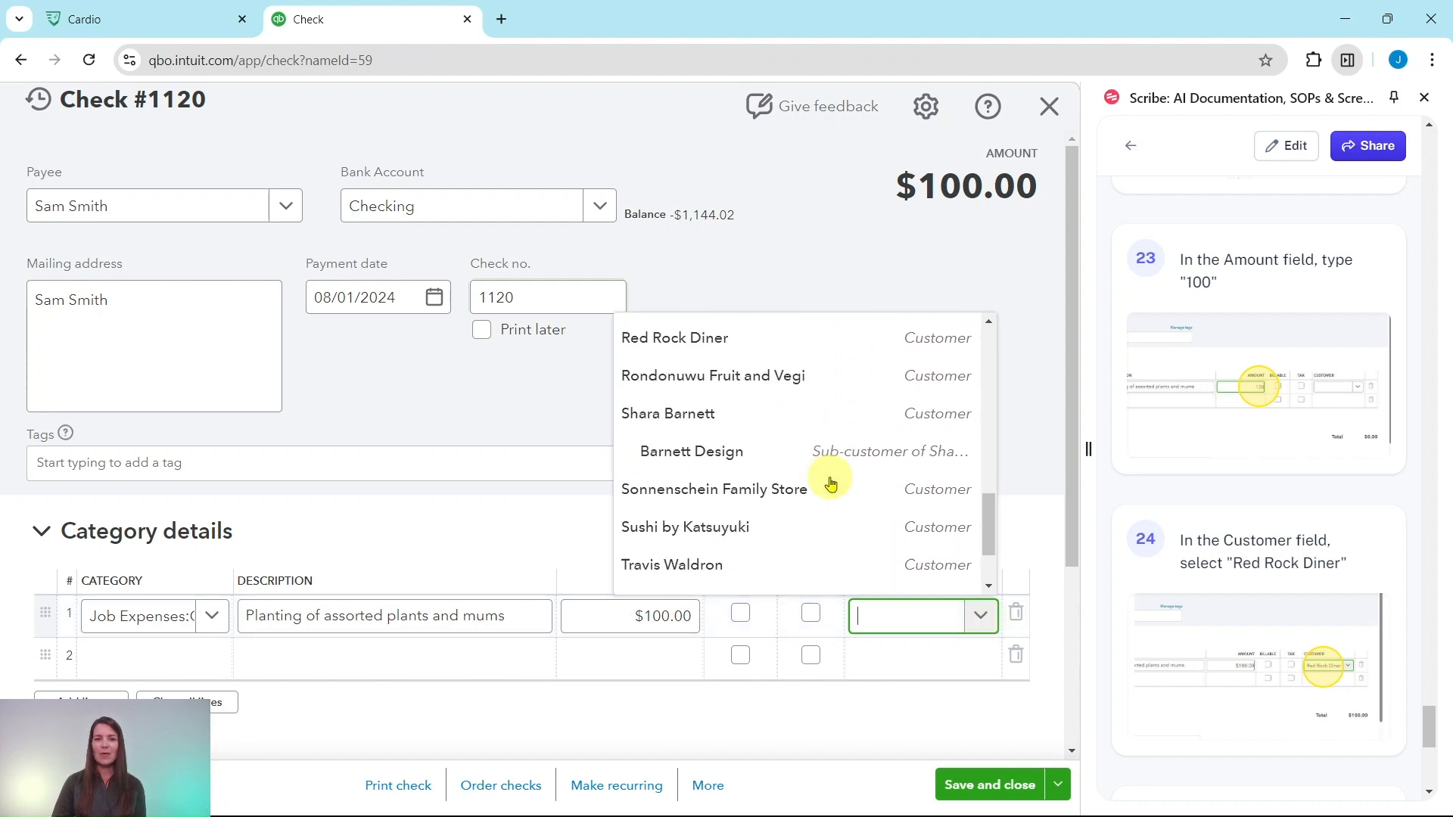
{"action": "left_click", "coordinate": [673, 348]}
Review the remaining exercise instructions, then save and close the check.
{"action": "scroll", "coordinate": [1218, 518], "scroll_direction": "down", "scroll_amount": 1}
{"action": "scroll", "coordinate": [1218, 518], "scroll_direction": "down", "scroll_amount": 4}
{"action": "scroll", "coordinate": [1217, 487], "scroll_direction": "down", "scroll_amount": 1}
{"action": "scroll", "coordinate": [1222, 492], "scroll_direction": "up", "scroll_amount": 2}
{"action": "scroll", "coordinate": [1229, 493], "scroll_direction": "down", "scroll_amount": 1}
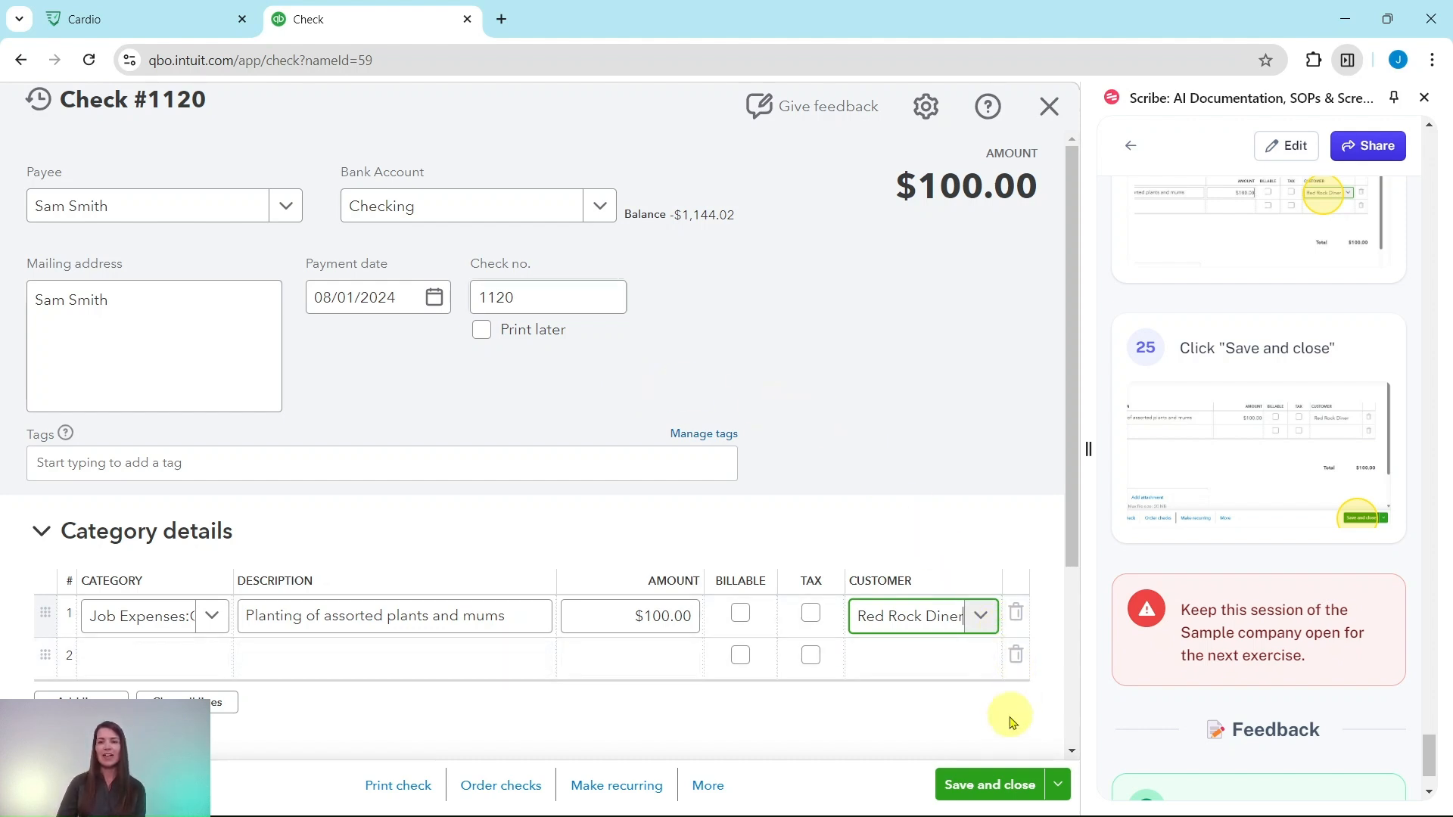
{"action": "left_click", "coordinate": [994, 791]}
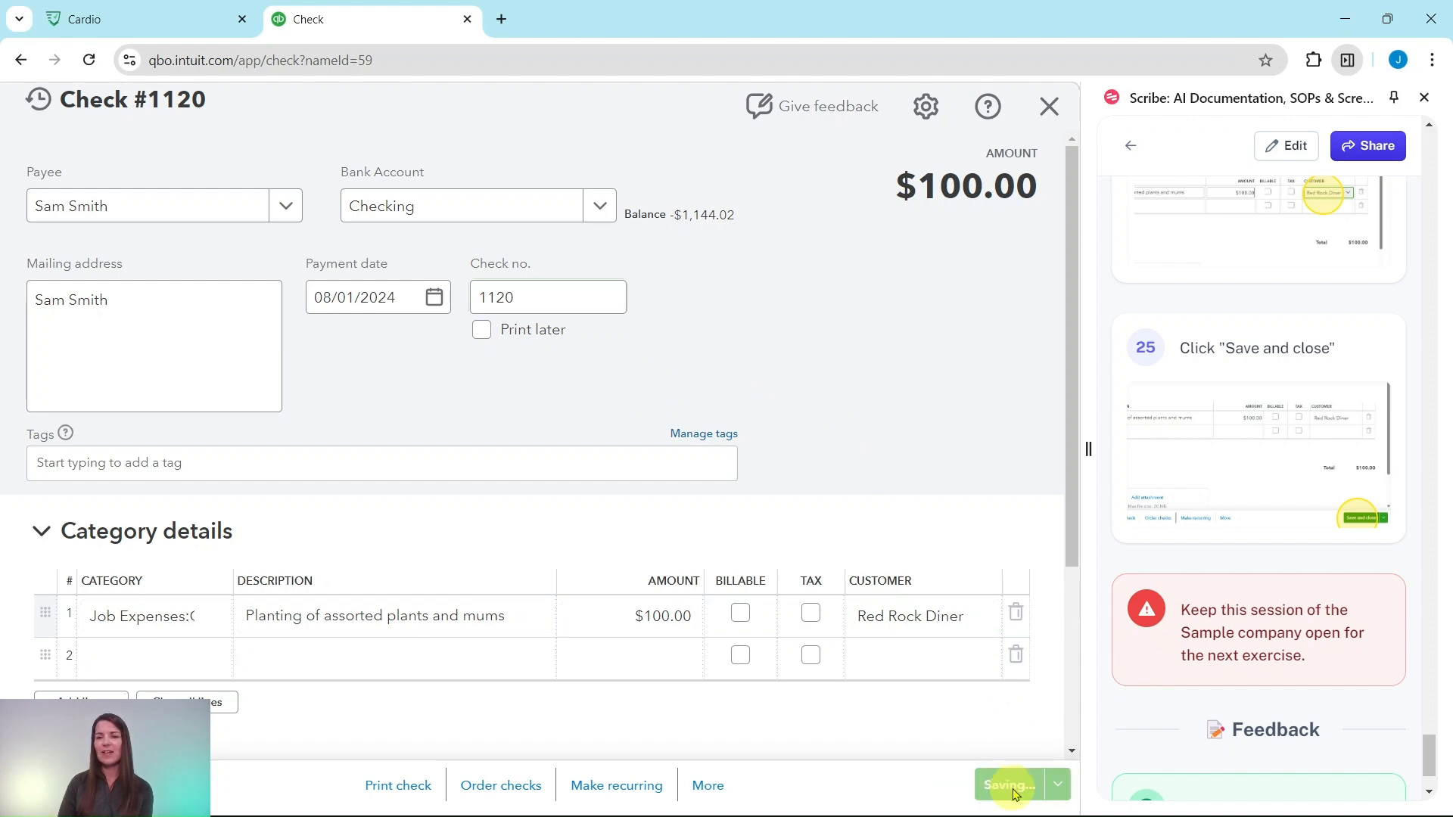